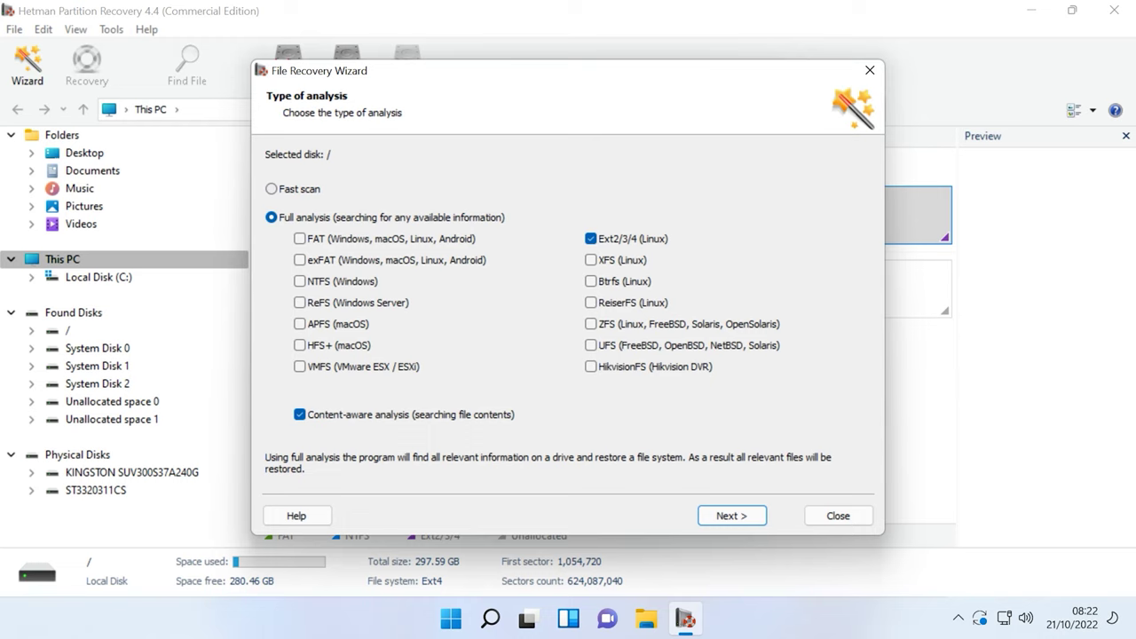
Run the full Ext2/3/4 analysis of the / disk with content-aware analysis enabled and finish the wizard.
key("Return")
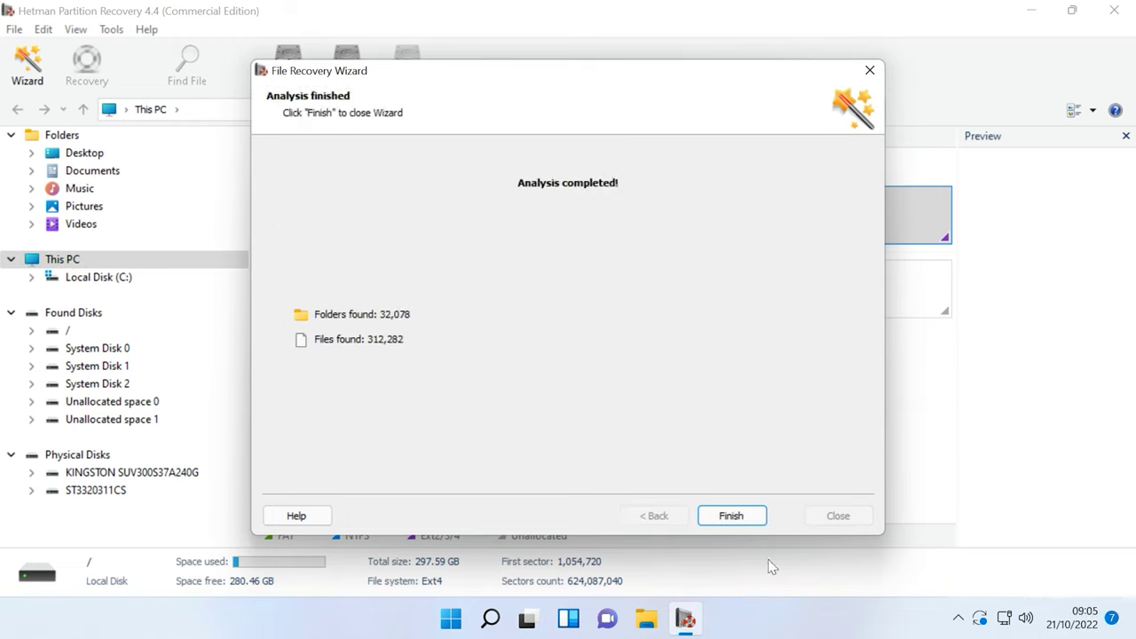
left_click(726, 517)
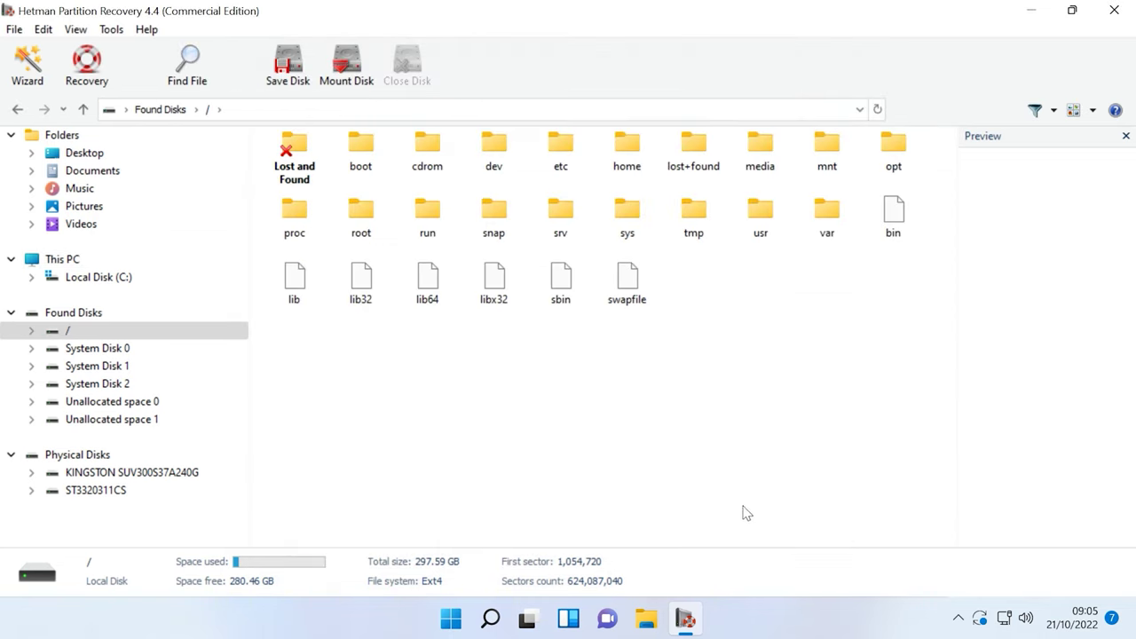
Browse the scanned disk through home/lin/.thunderbird/qjmawdsv.default-release/Mail to mail.hetmansoftware.com and preview the Inbox file.
left_click(637, 174)
double_click(638, 174)
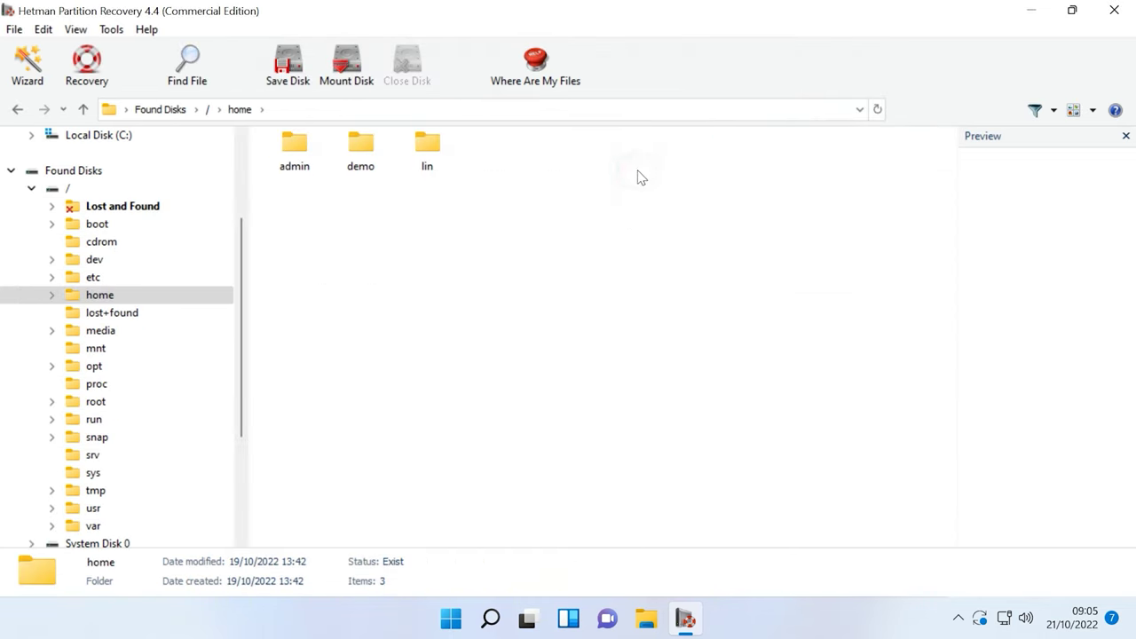
double_click(427, 167)
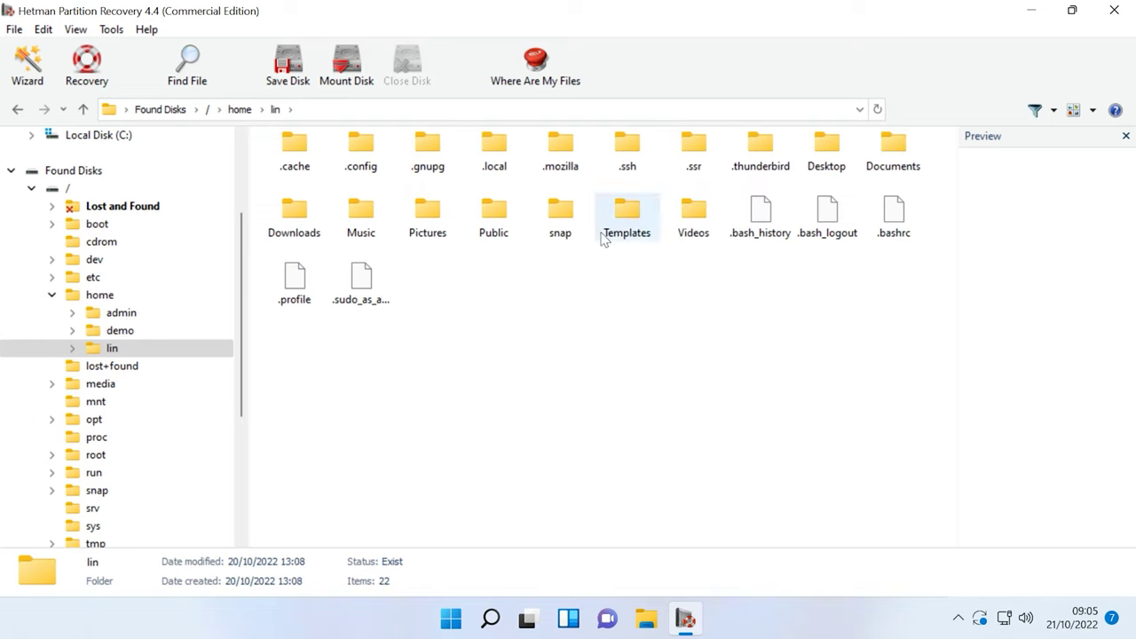
left_click(762, 183)
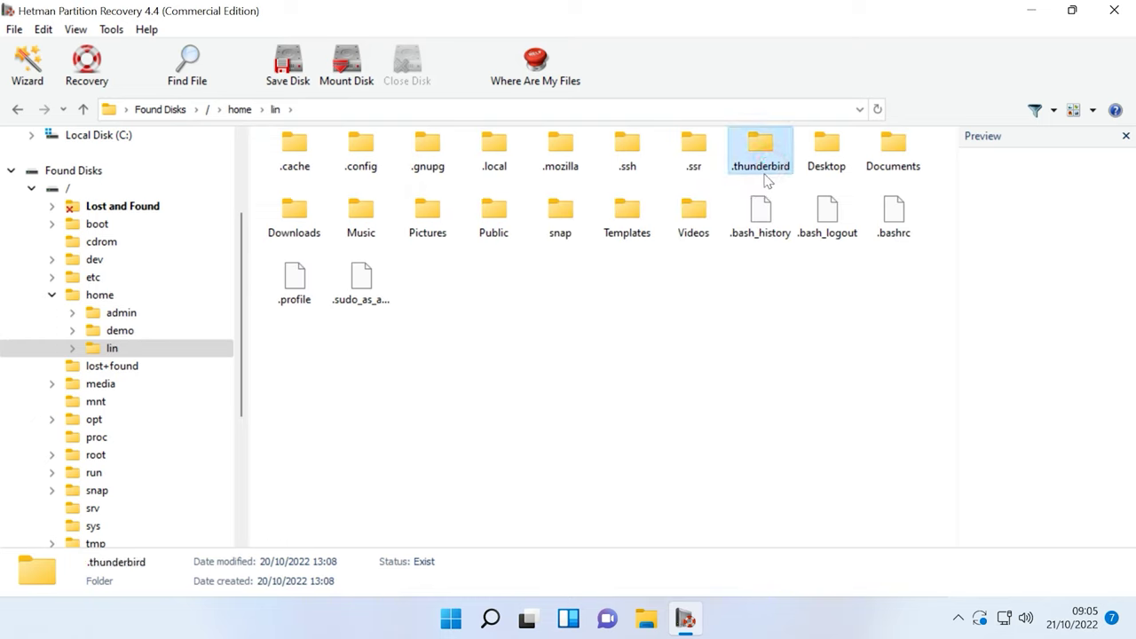
double_click(769, 175)
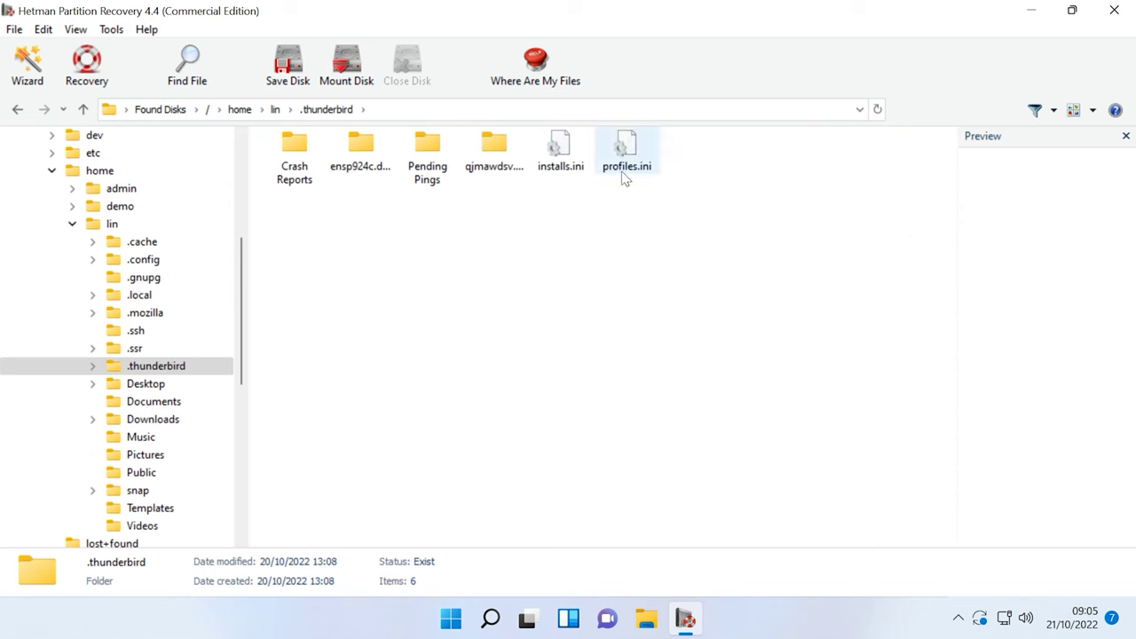
double_click(497, 175)
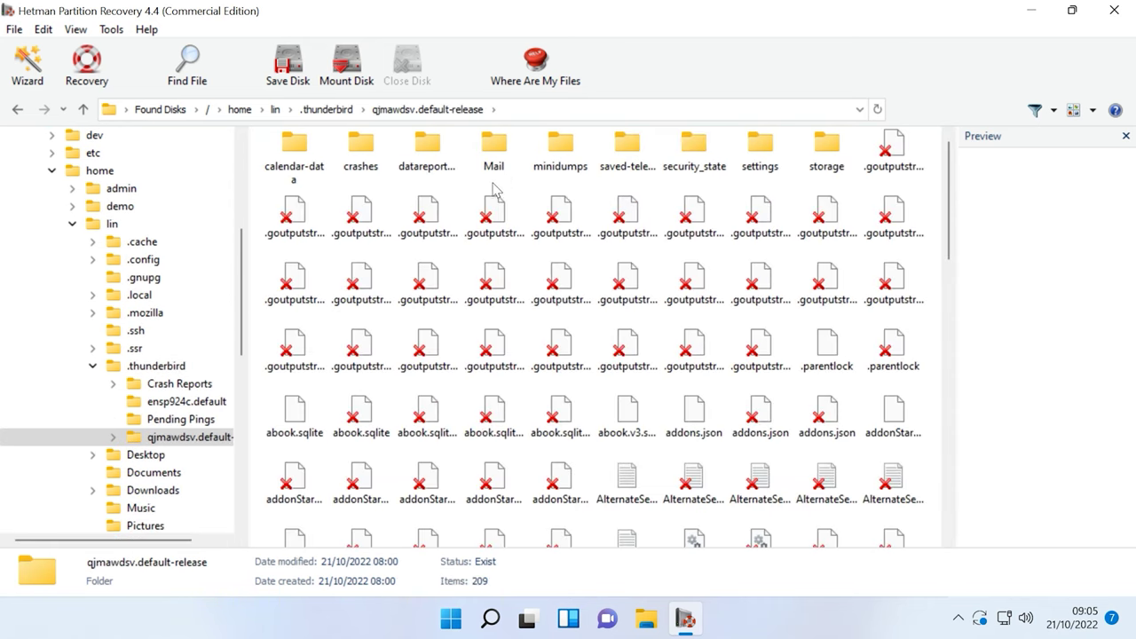
double_click(494, 169)
left_click(358, 176)
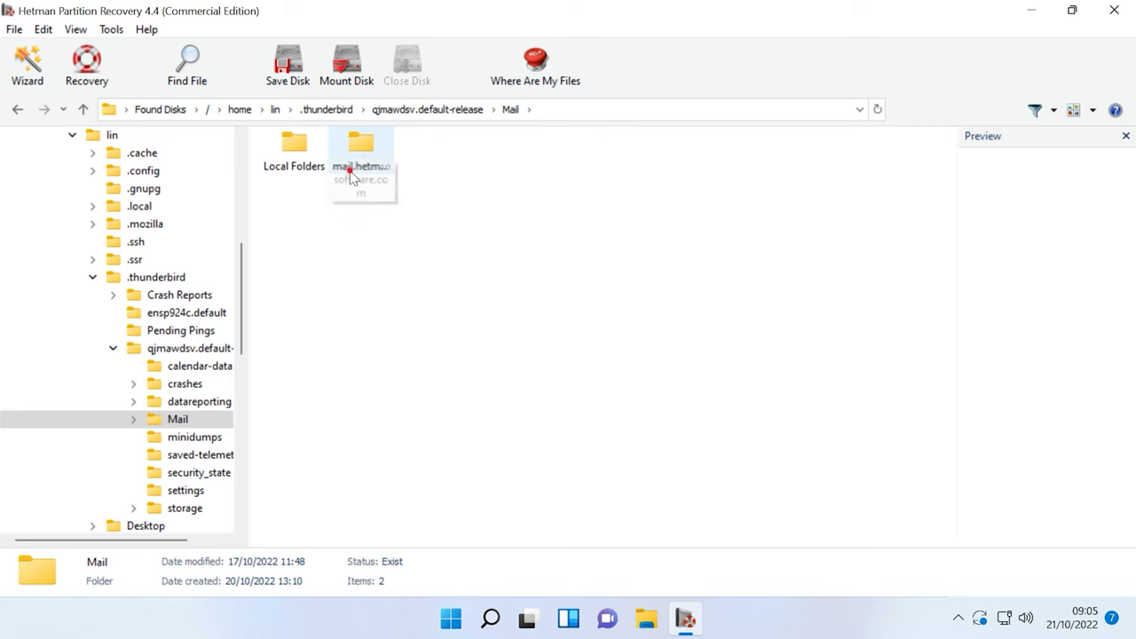
double_click(371, 181)
left_click(295, 168)
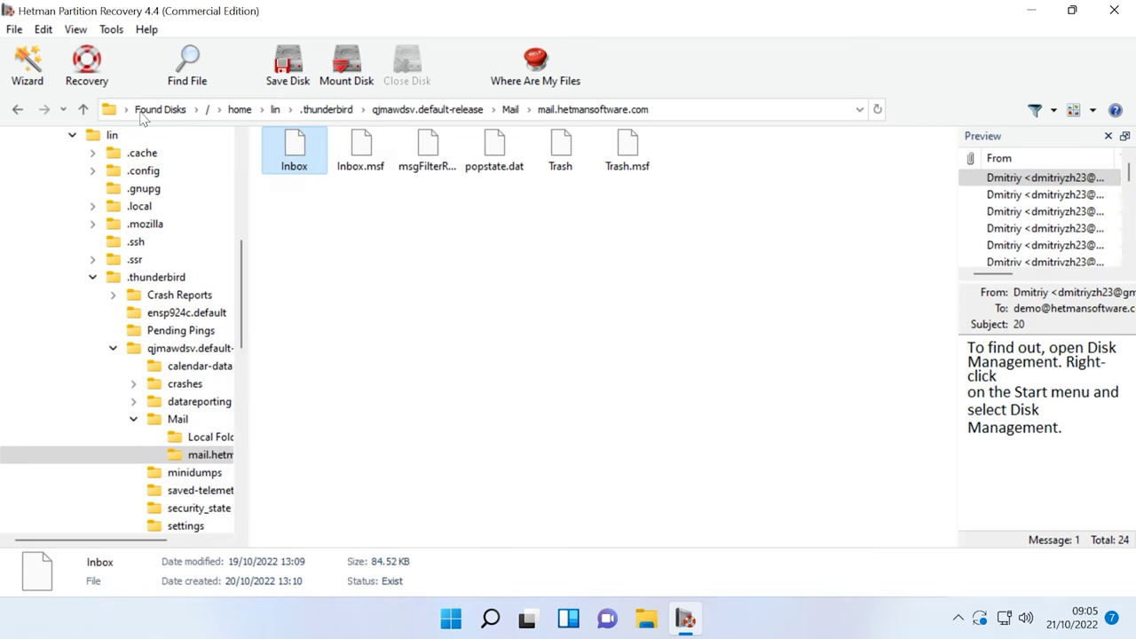
Select the .thunderbird folder inside lin and begin its recovery with the Save to hard disk method.
left_click(276, 109)
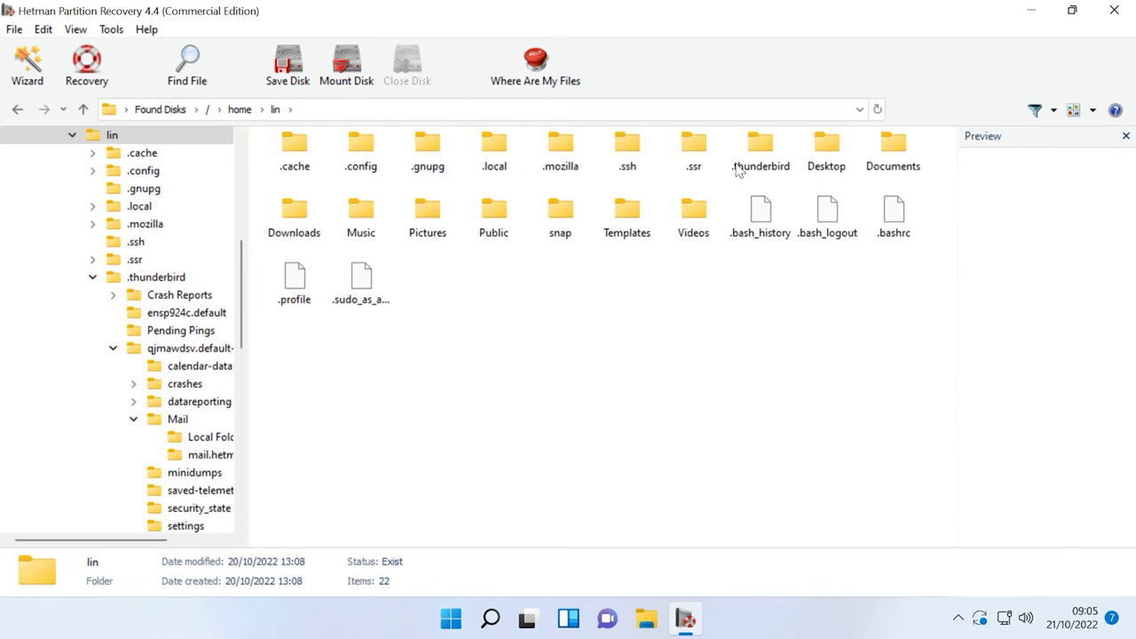
left_click(760, 173)
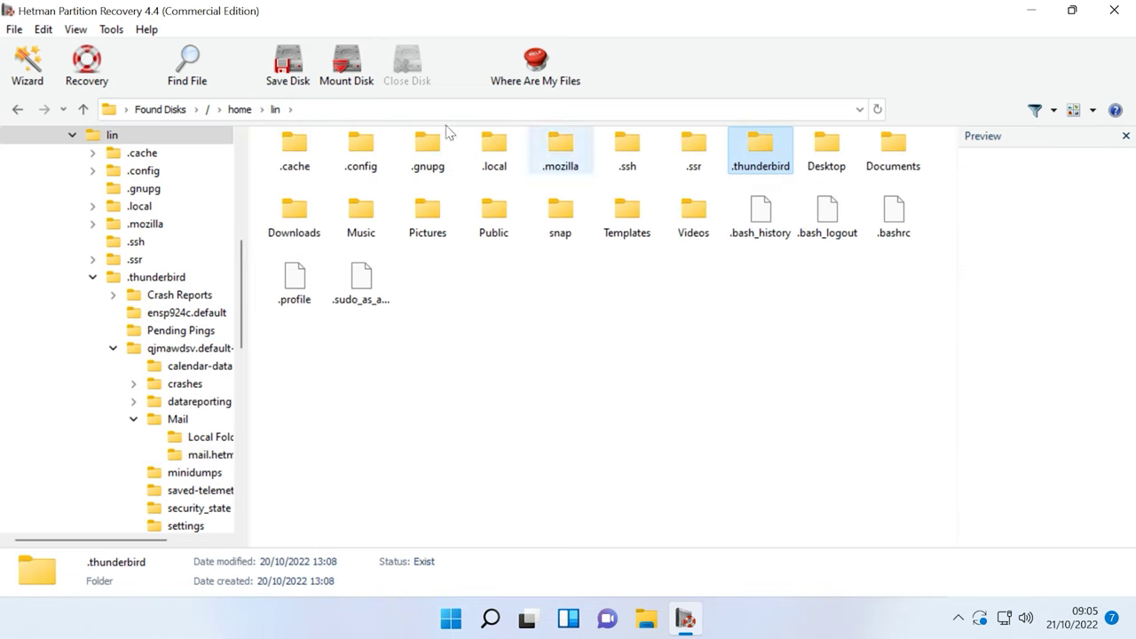
left_click(87, 71)
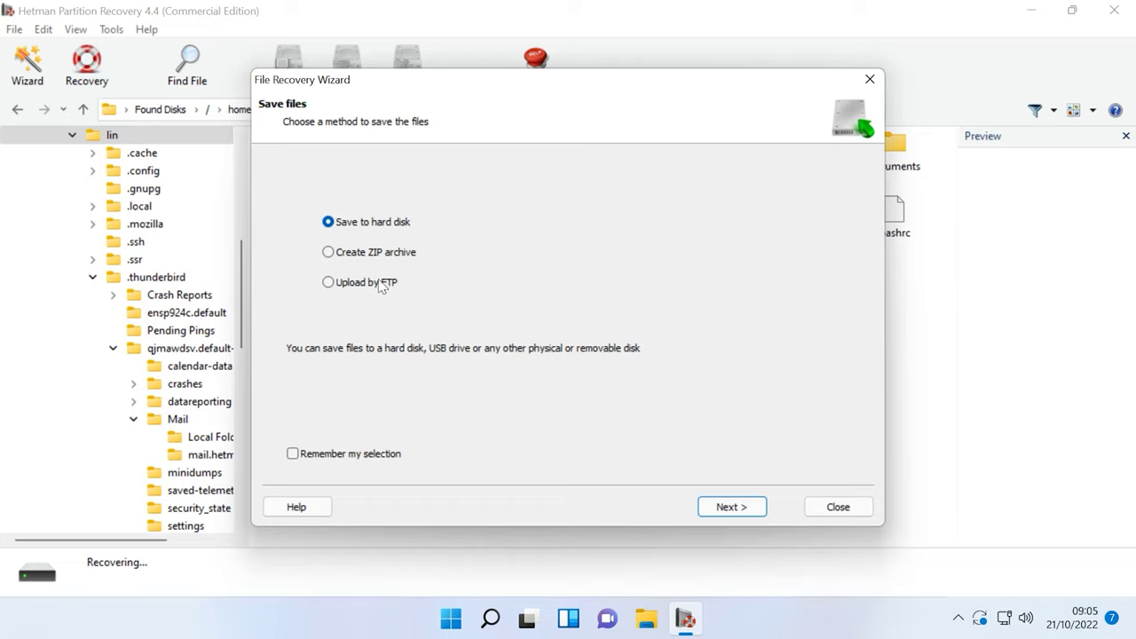
left_click(743, 507)
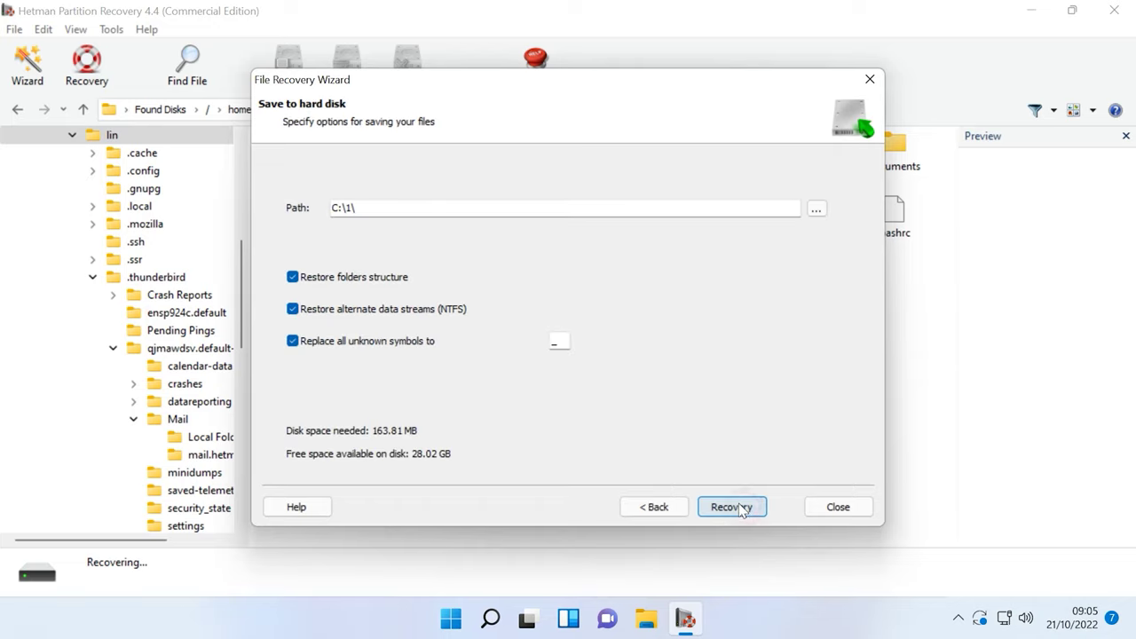
Recover the folder to C:\2\ with replacement of unknown symbols turned off.
left_click(353, 211)
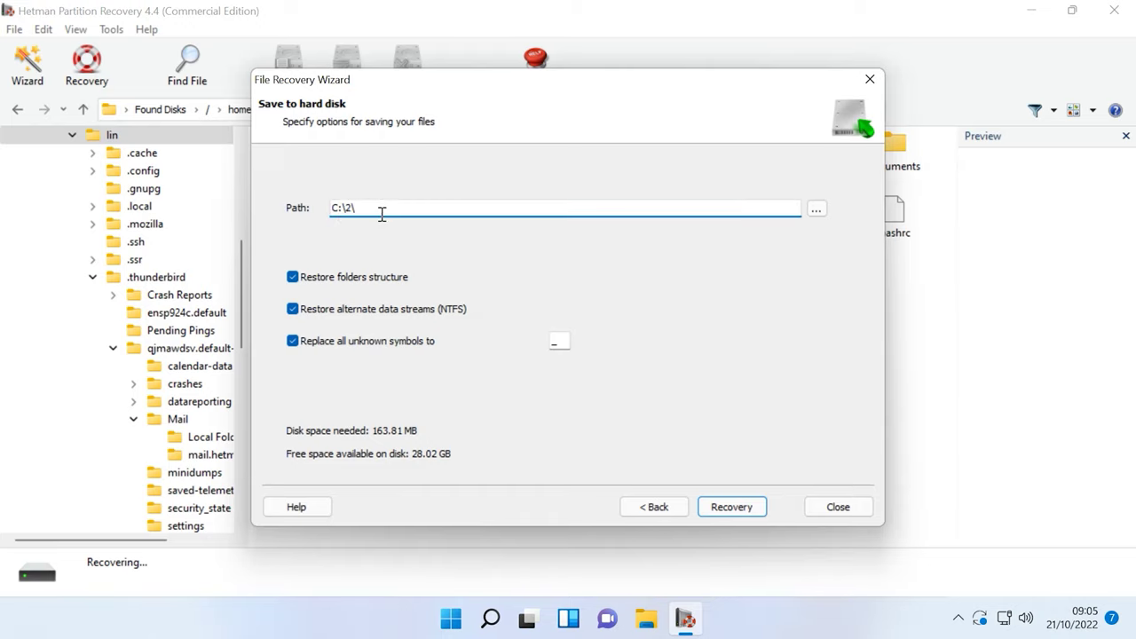
left_click(383, 213)
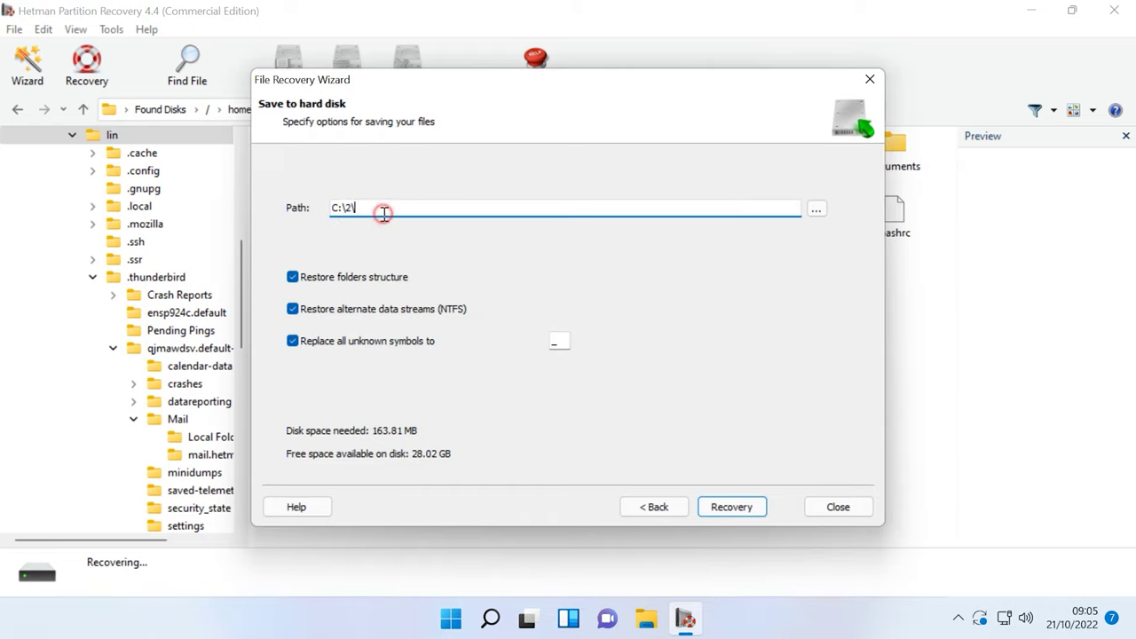
left_click(337, 347)
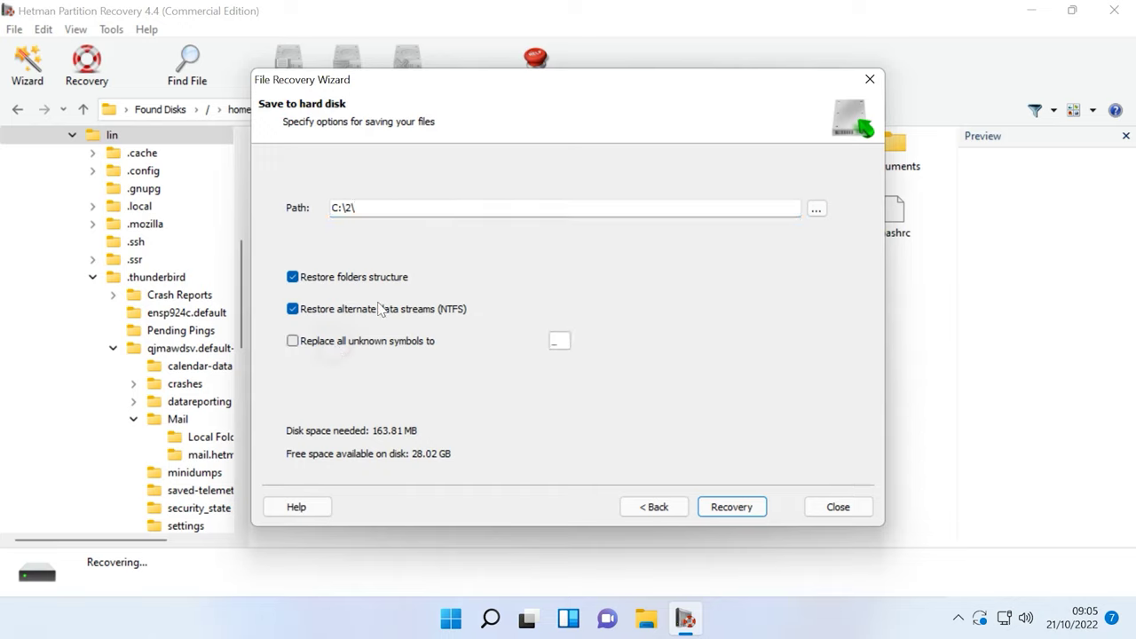
left_click(729, 506)
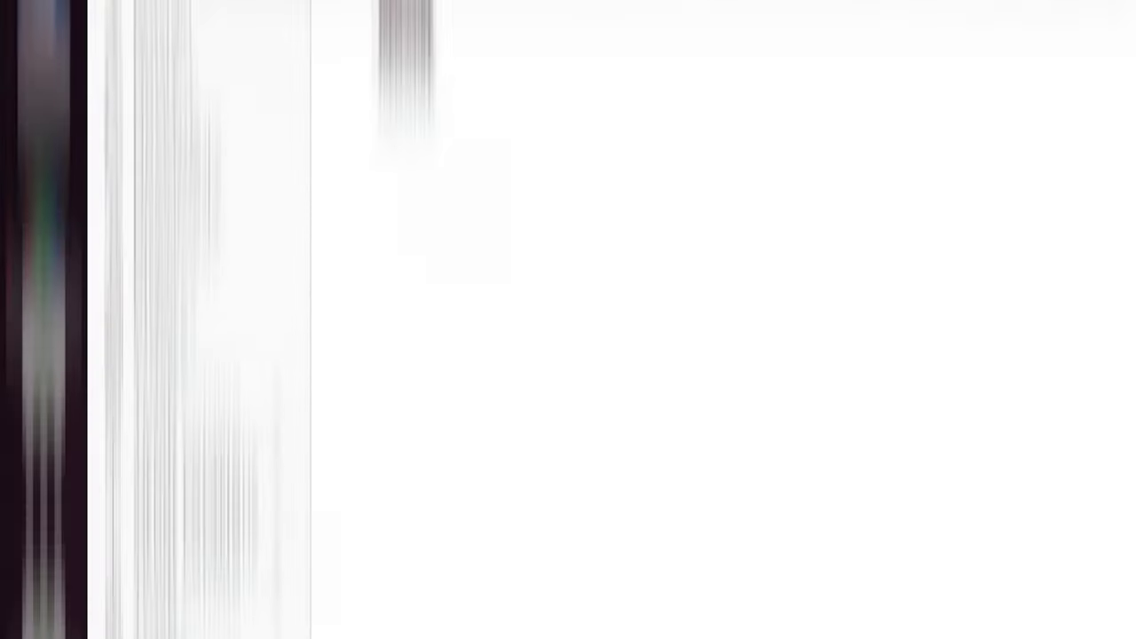
Copy everything in the zhbrigrb.default-release folder inside backup on the 16 GB volume.
right_click(427, 210)
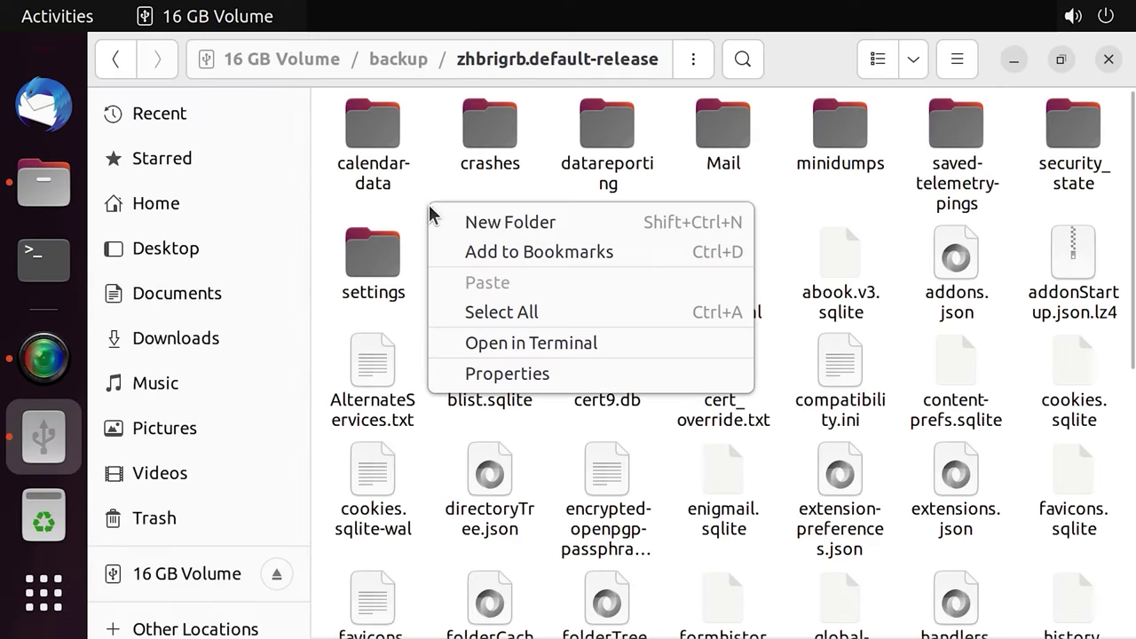
left_click(504, 308)
right_click(501, 268)
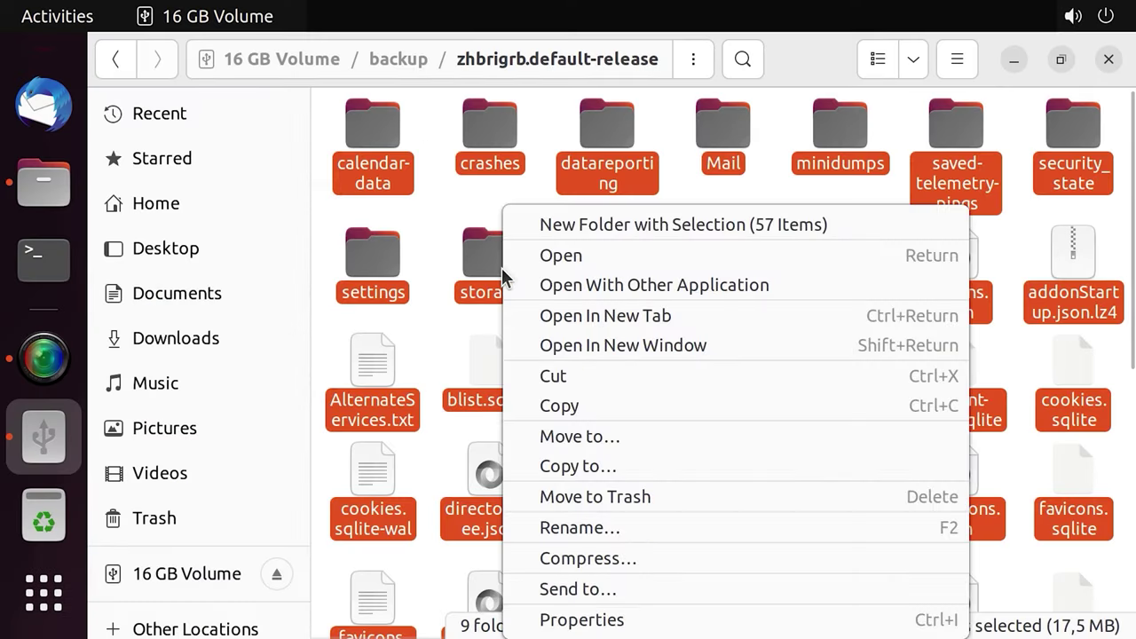
left_click(565, 405)
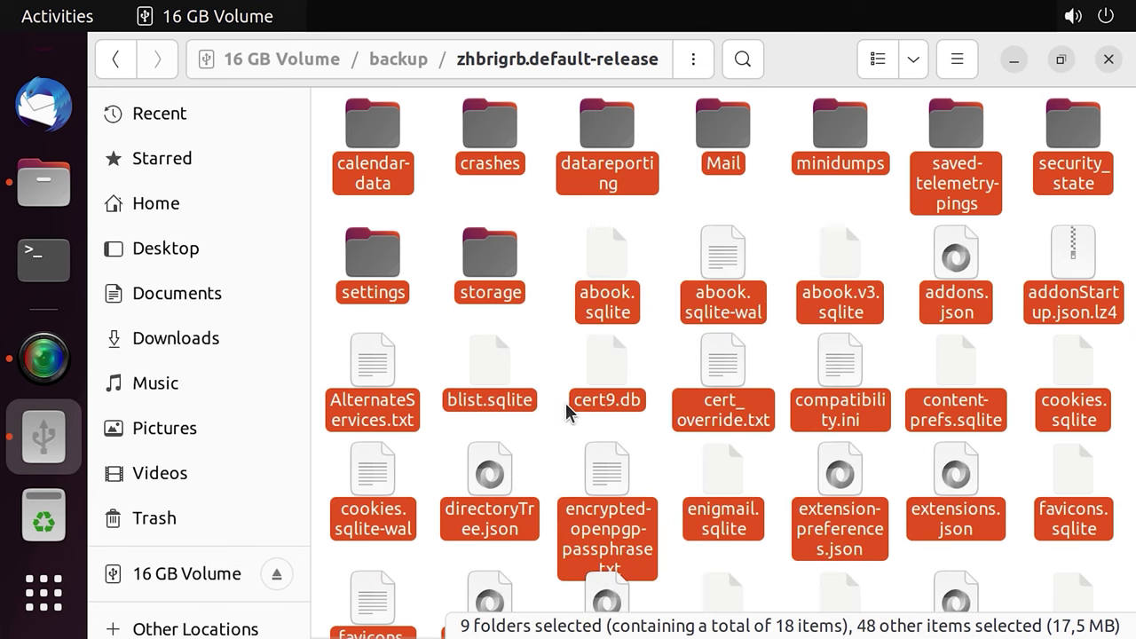
Paste the copied profile contents into the qjmawdsv.default-release folder under .thunderbird in the home directory.
left_click(27, 195)
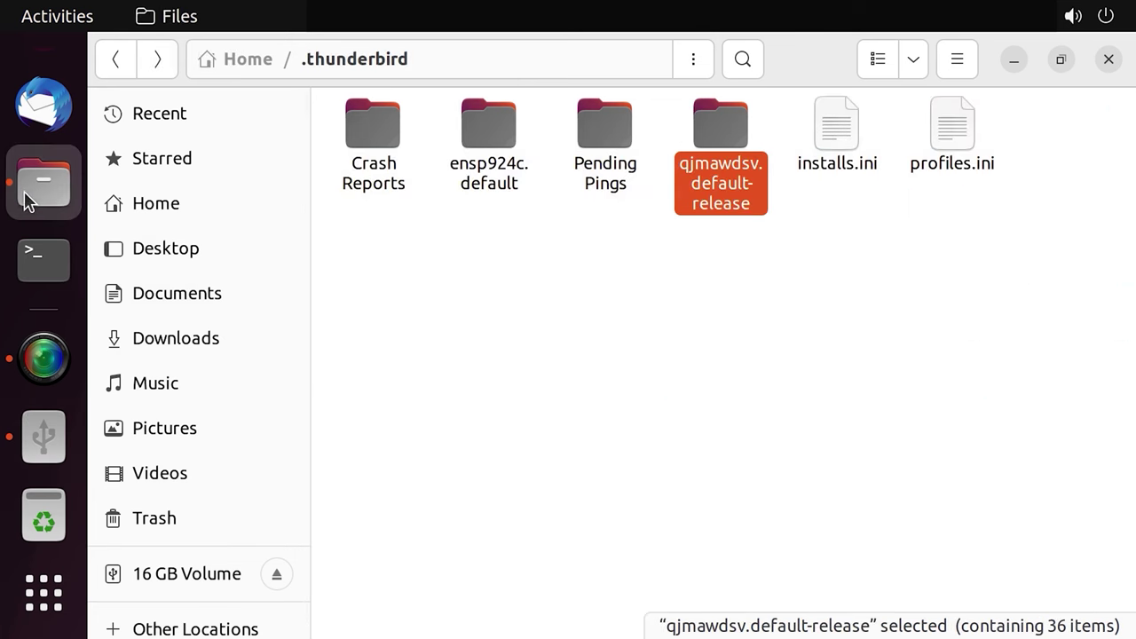
double_click(739, 193)
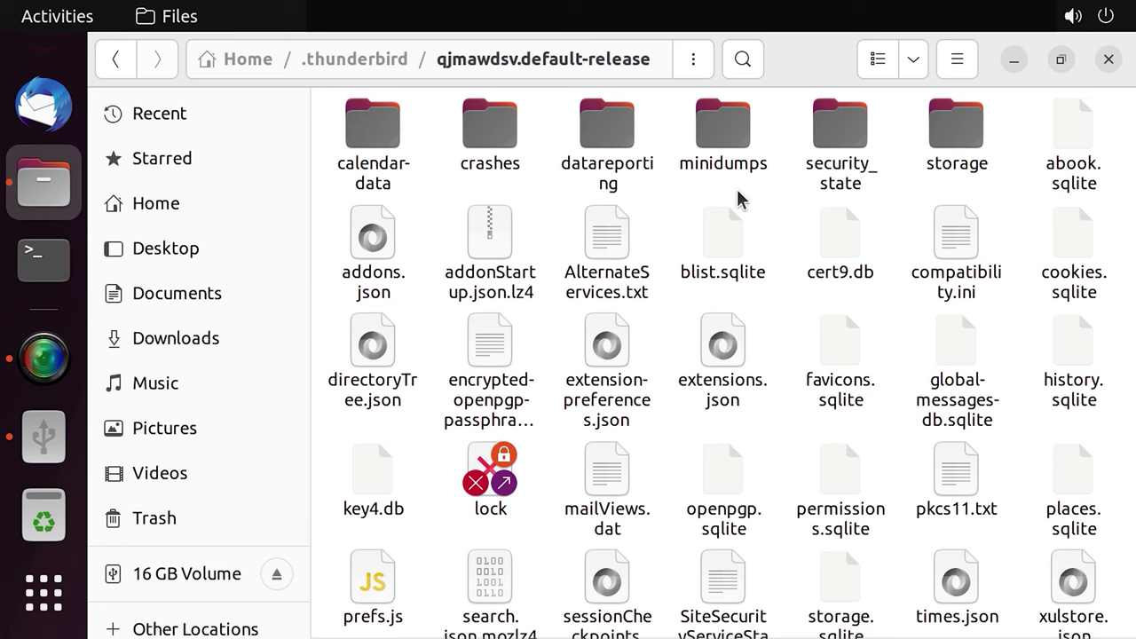
right_click(782, 195)
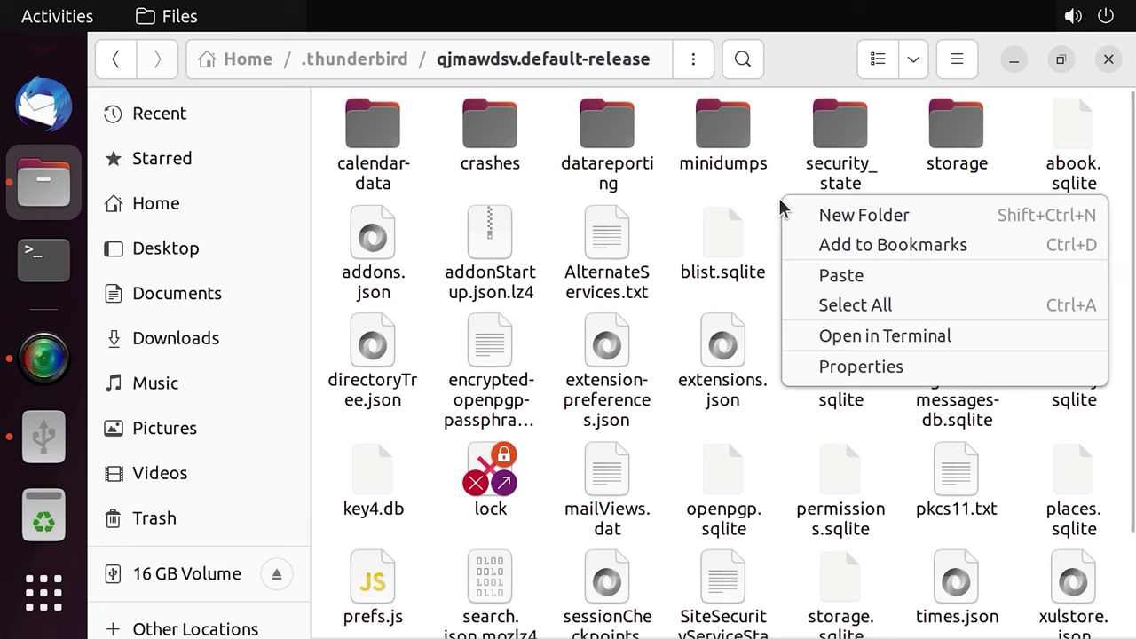
left_click(854, 282)
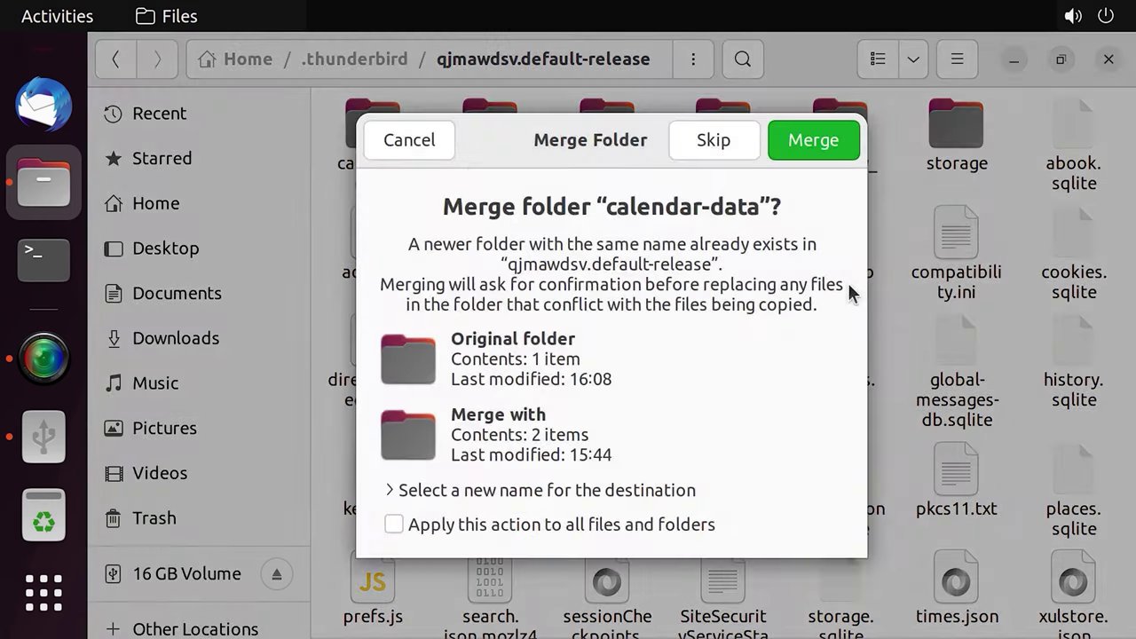
Merge all conflicting folders and replace all conflicting files in the profile folder with the backup versions.
left_click(627, 527)
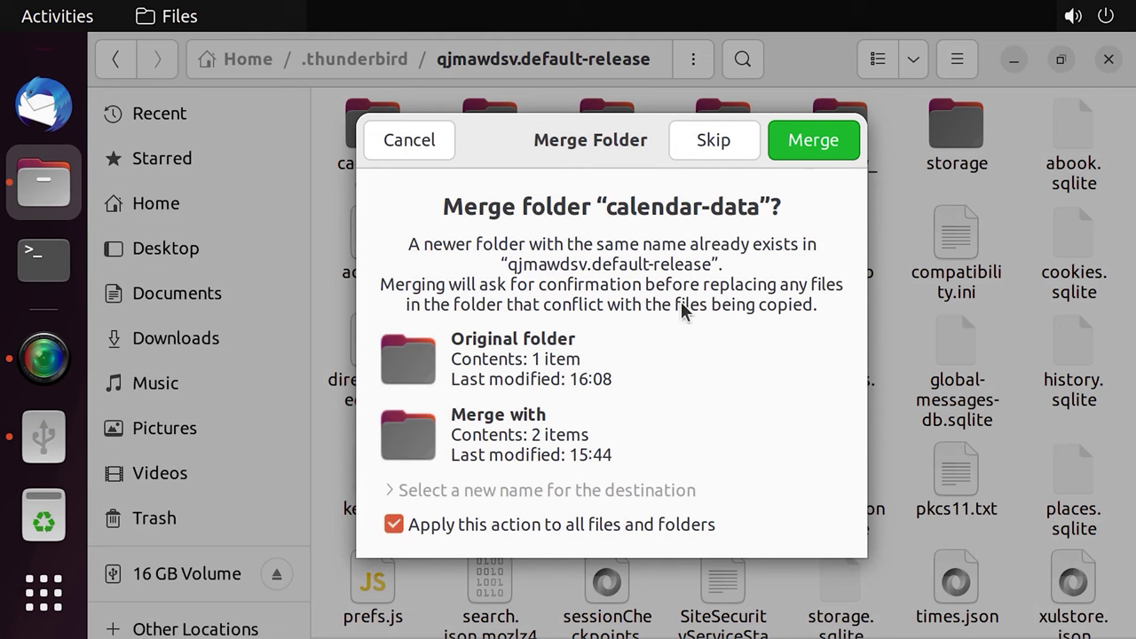
left_click(804, 142)
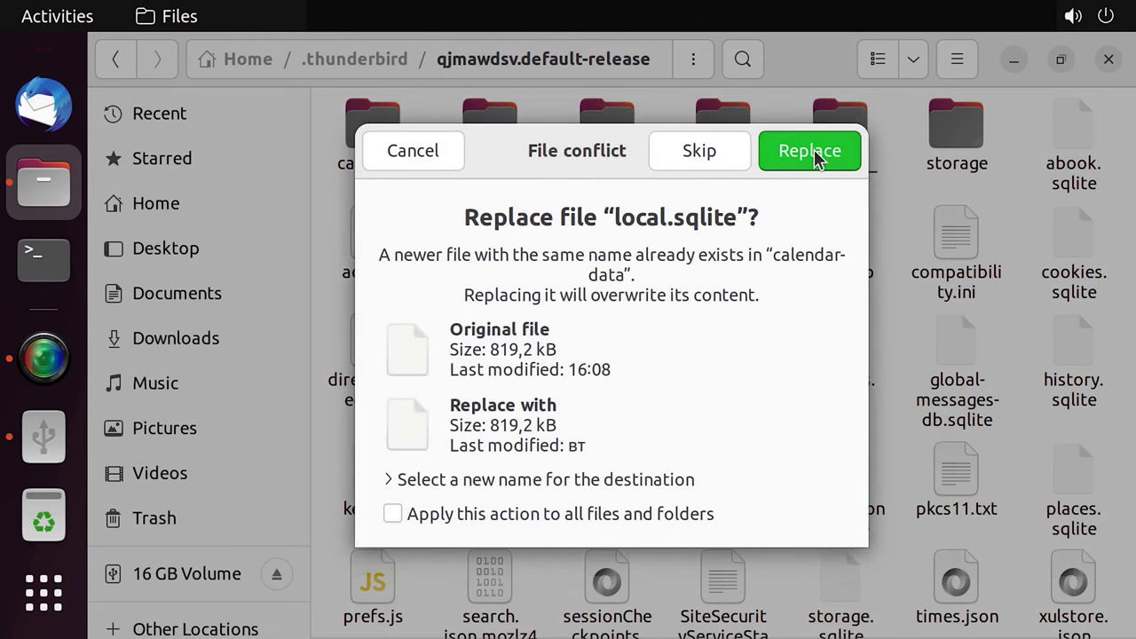
left_click(437, 517)
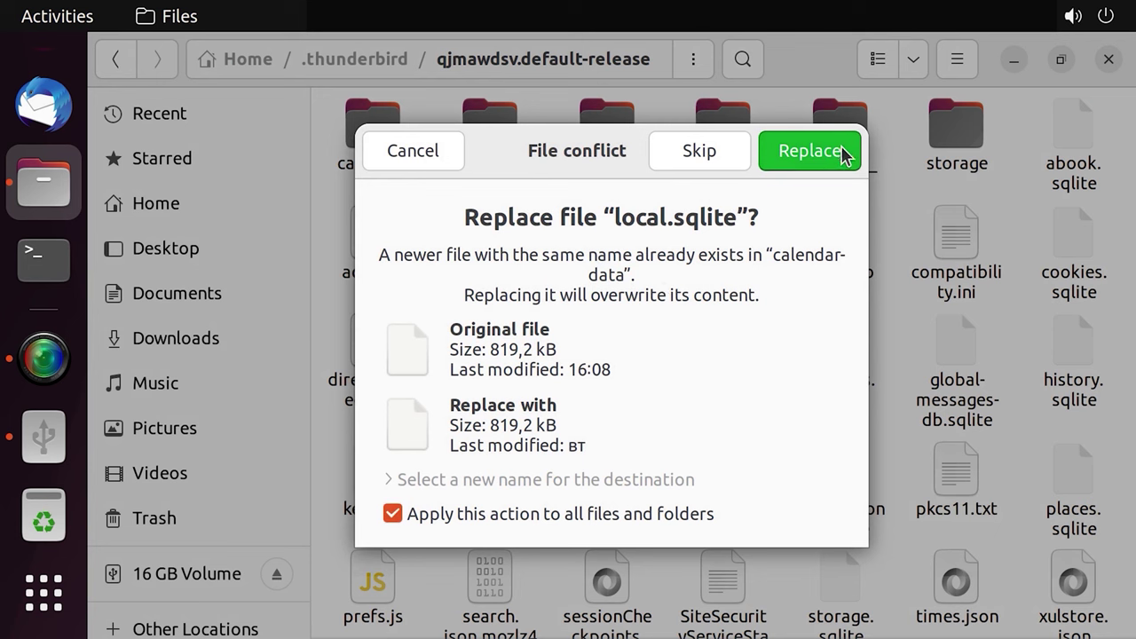
left_click(812, 161)
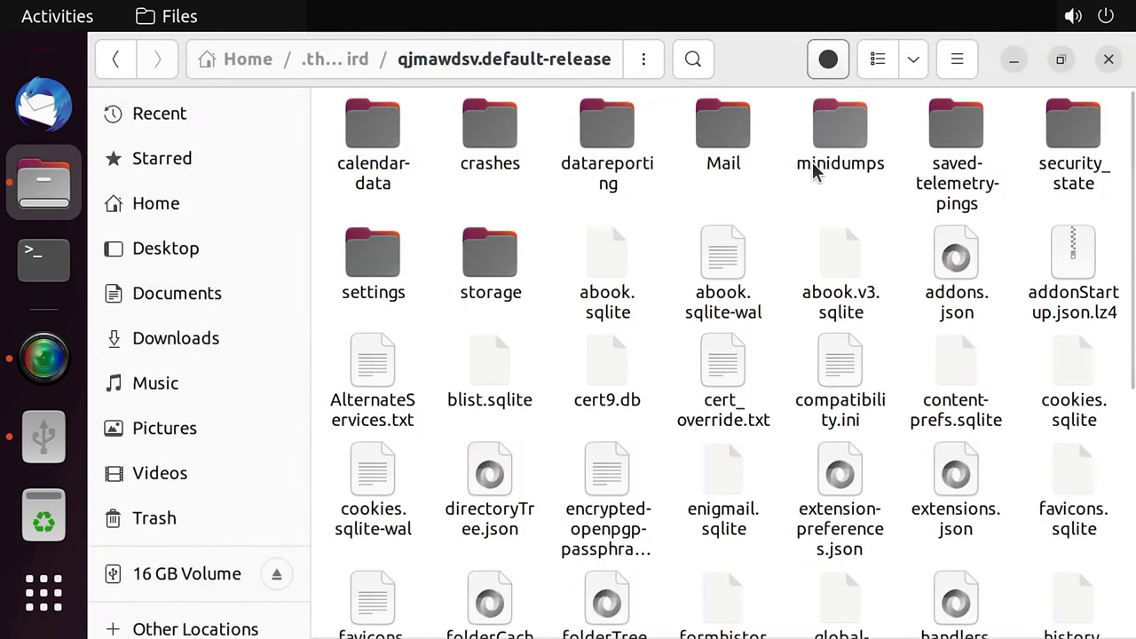
Switch to Thunderbird and submit the mail account password when prompted.
left_click(42, 105)
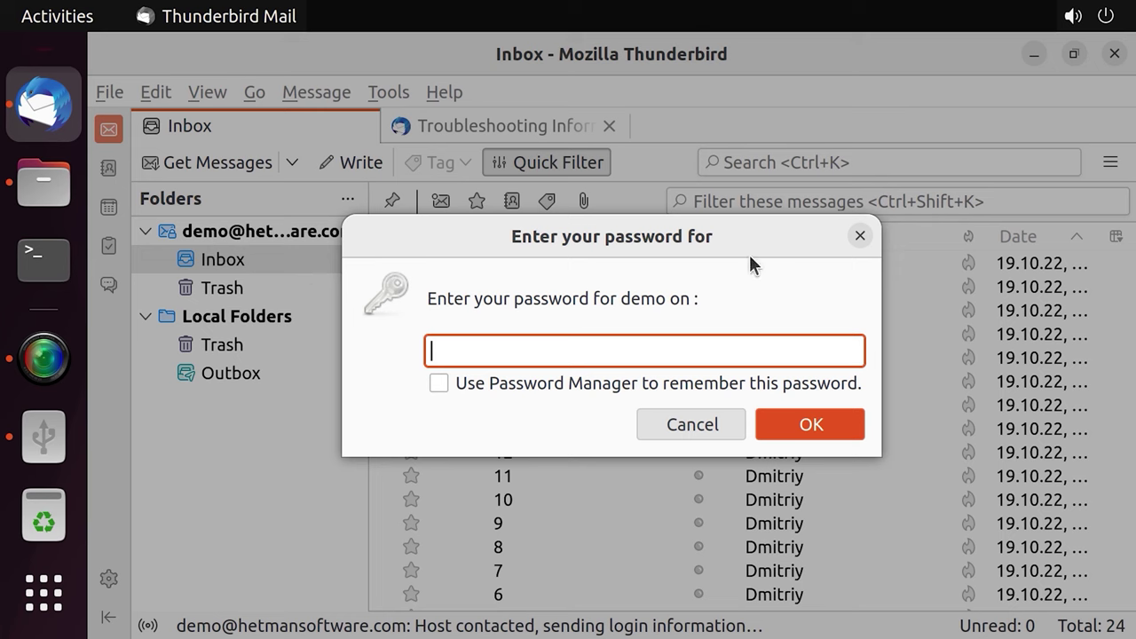
left_click(816, 428)
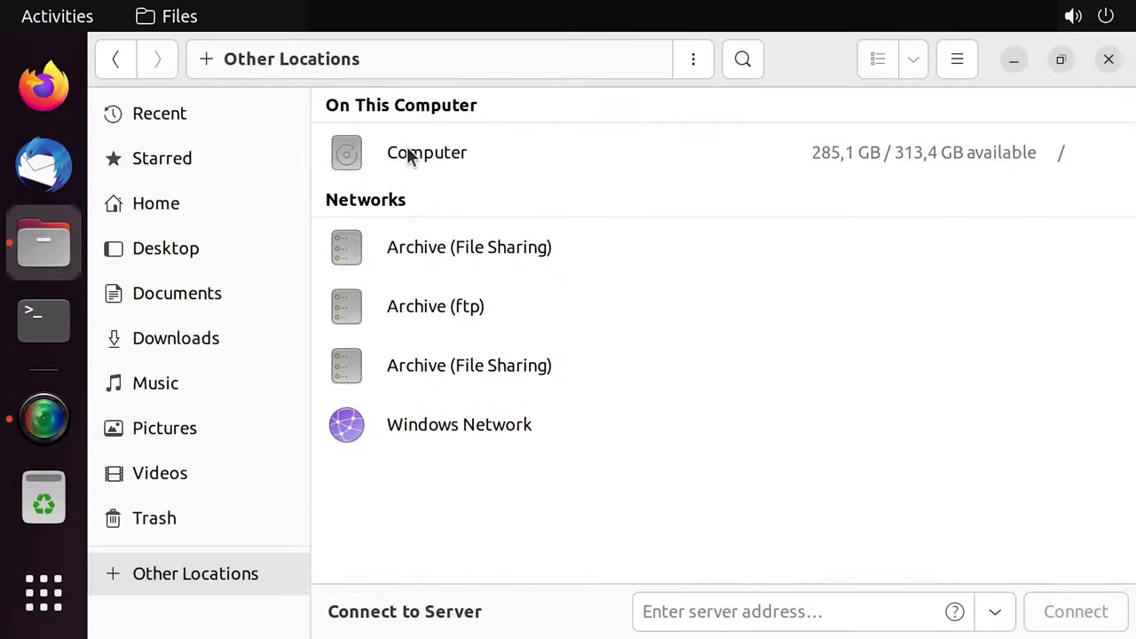
In the file manager, browse from Computer through home/lin/.thunderbird to the qjmawdsv.default-release profile folder.
left_click(424, 156)
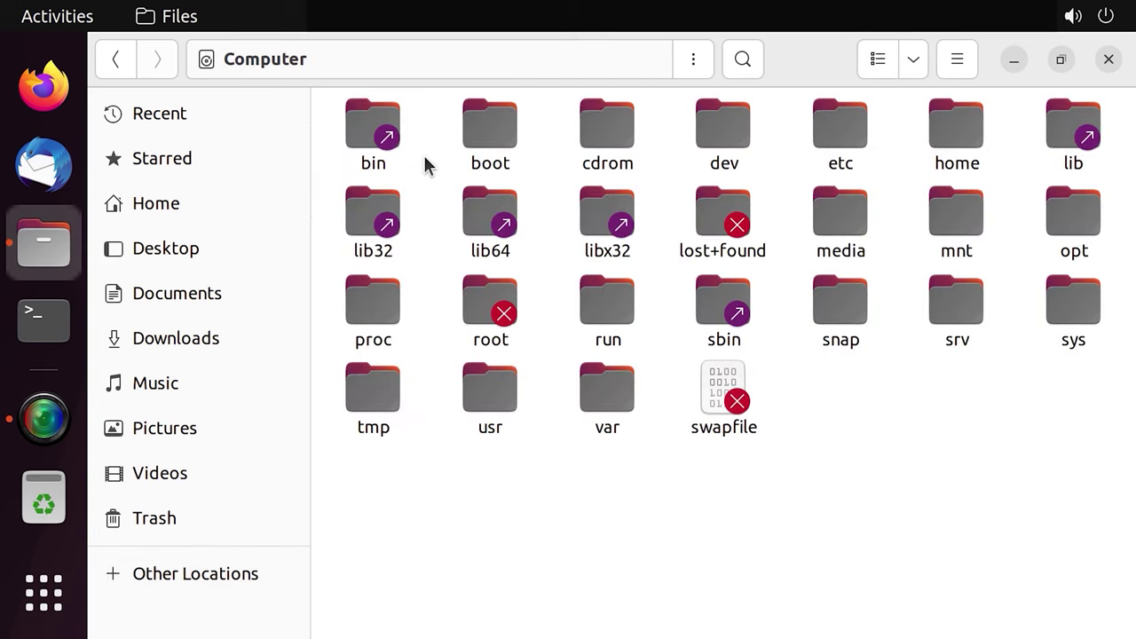
double_click(969, 164)
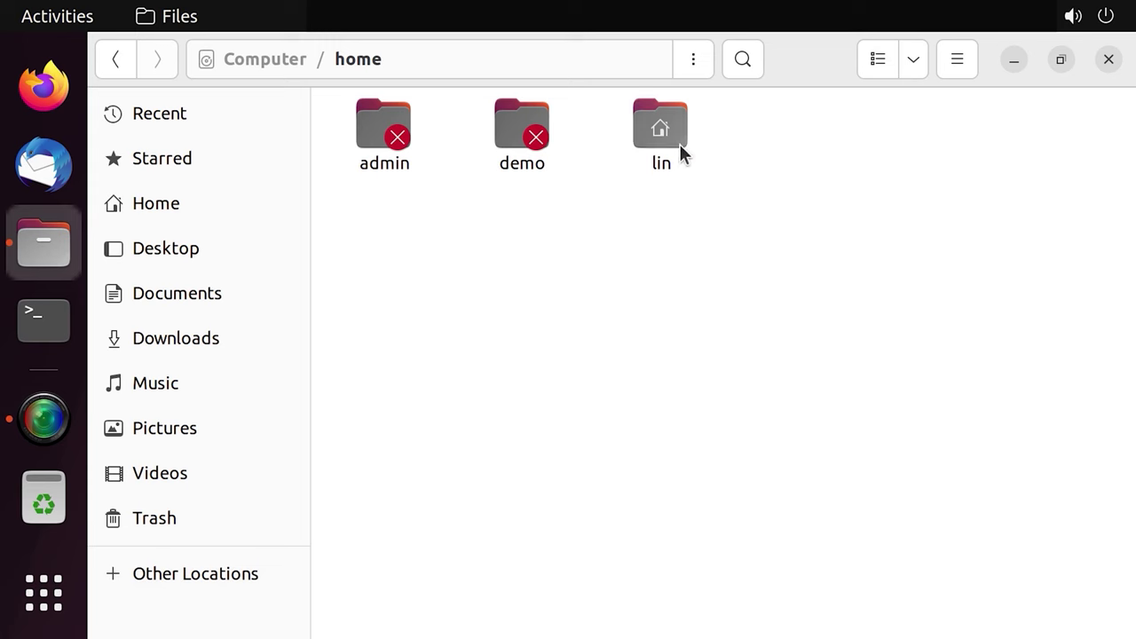
double_click(666, 155)
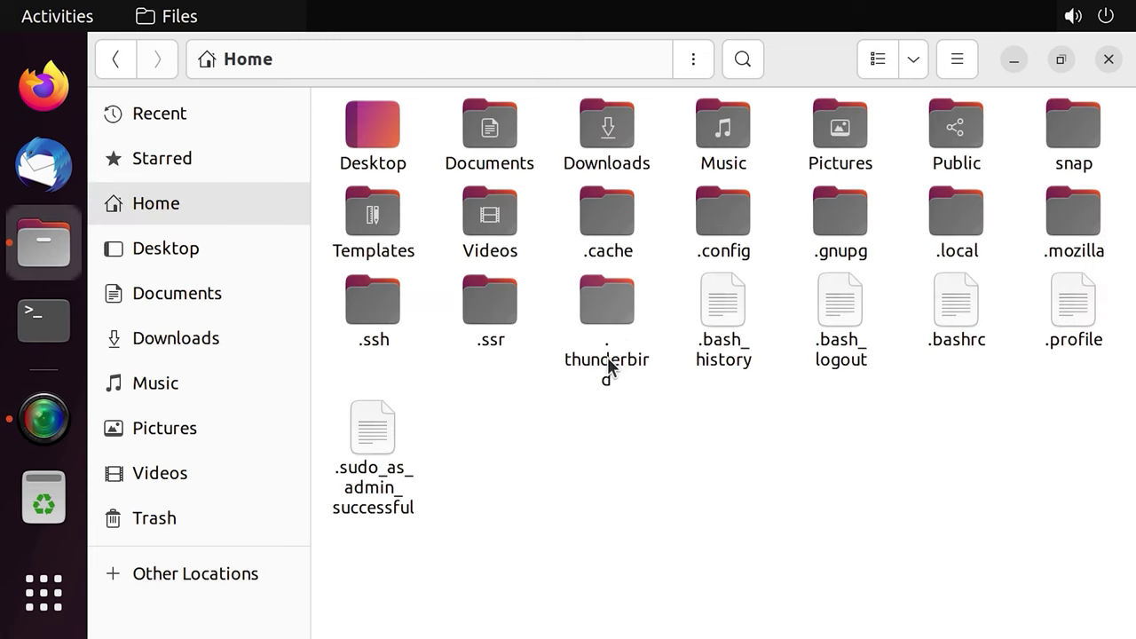
left_click(610, 368)
double_click(611, 367)
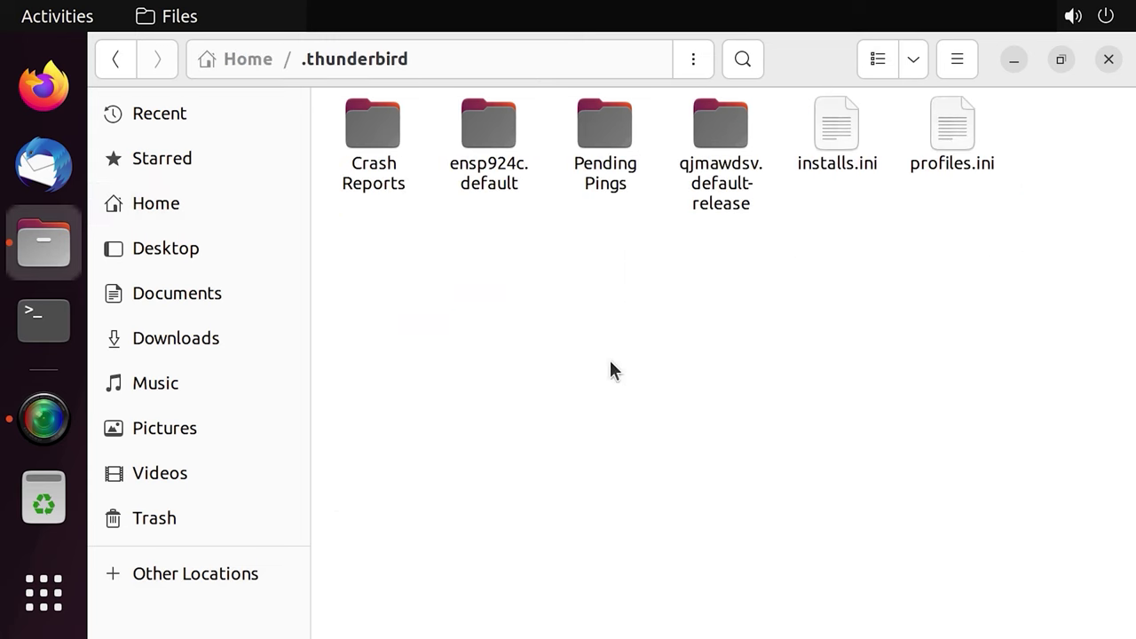
left_click(733, 195)
double_click(733, 195)
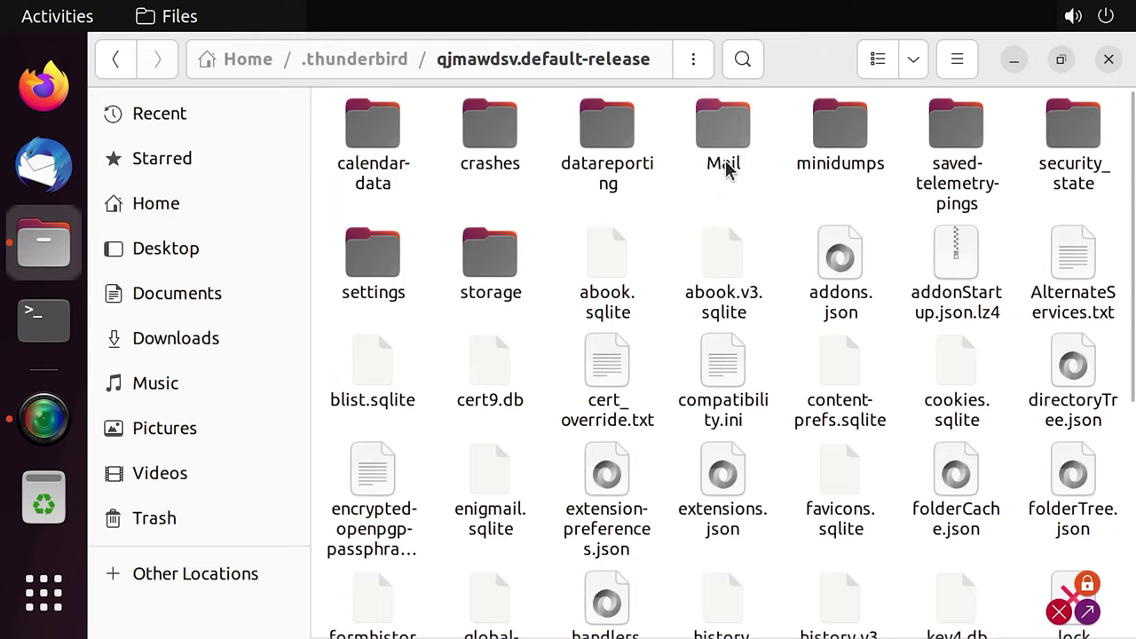
Open the mail.hetmansoftware.com folder inside the profile's Mail folder.
left_click(723, 155)
double_click(724, 156)
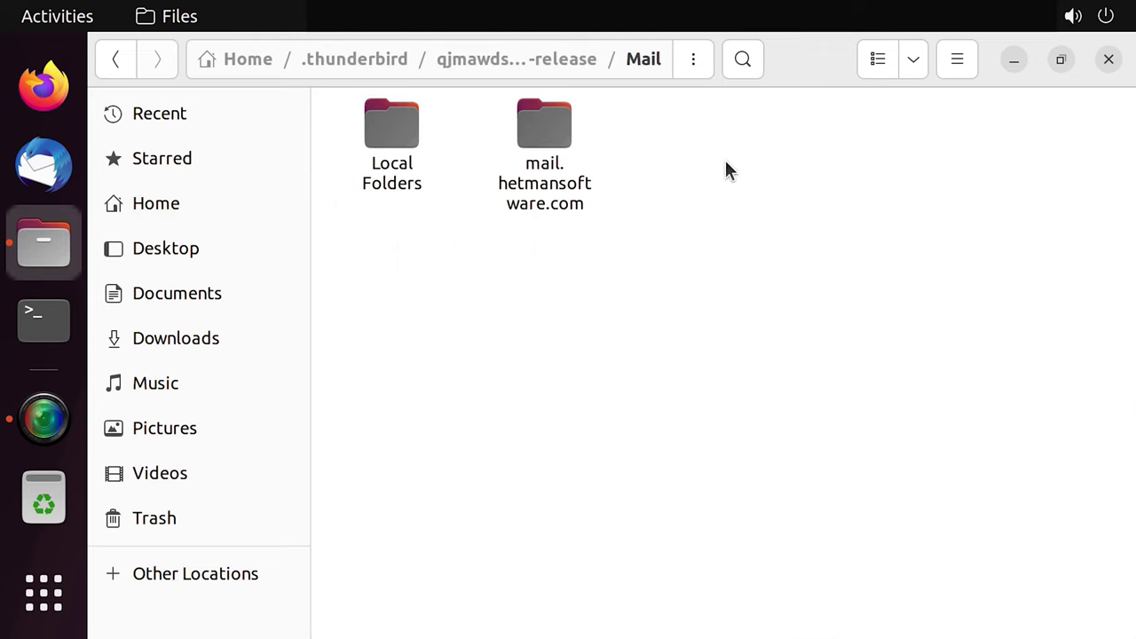
left_click(548, 203)
double_click(548, 202)
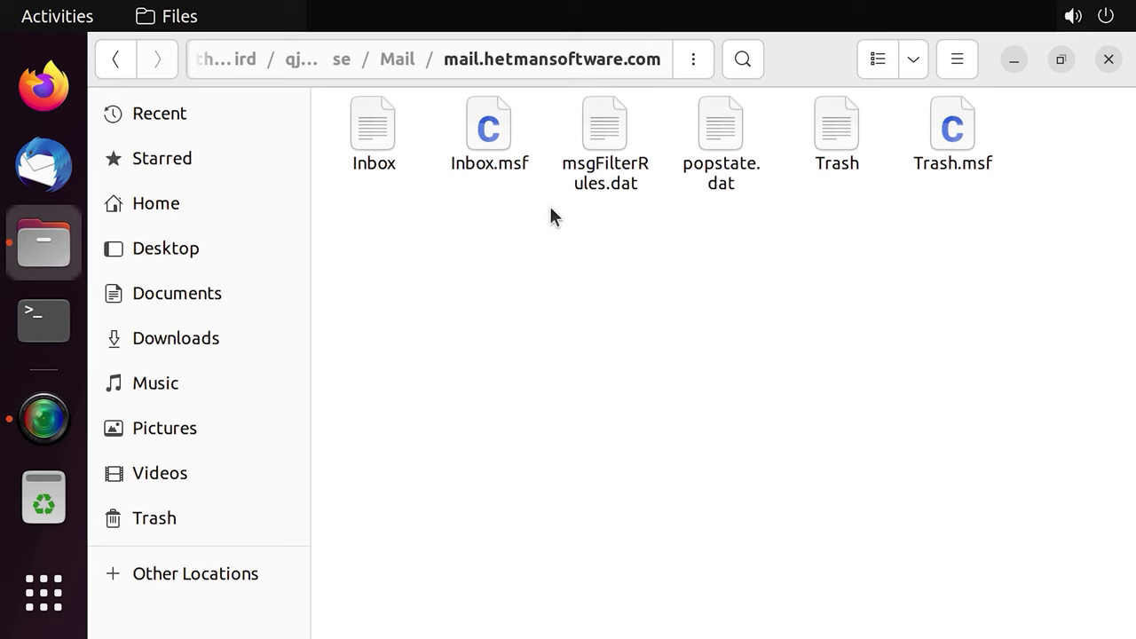
Open the Inbox file in the text editor and look through the stored messages near its end.
left_click(362, 156)
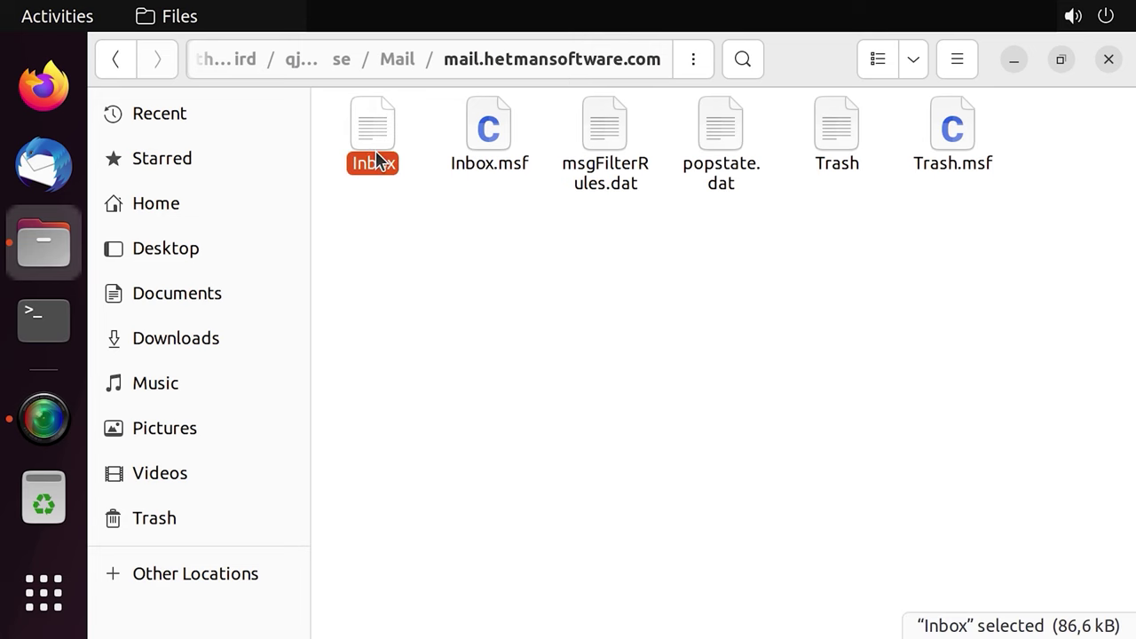
right_click(375, 153)
left_click(503, 169)
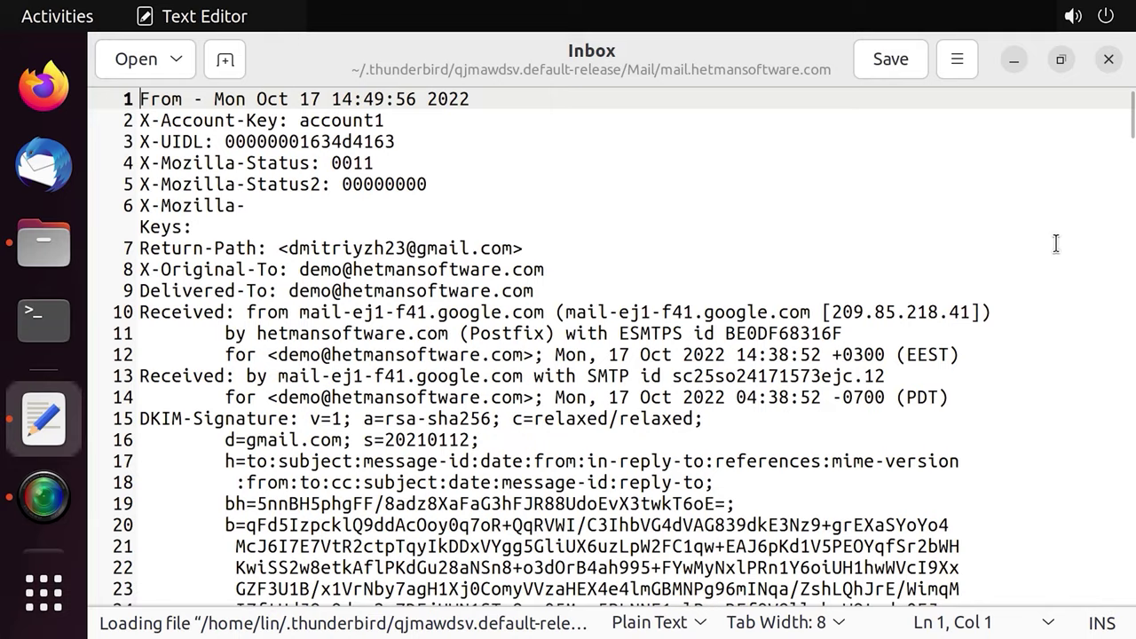
left_click_drag(1131, 147, 1132, 602)
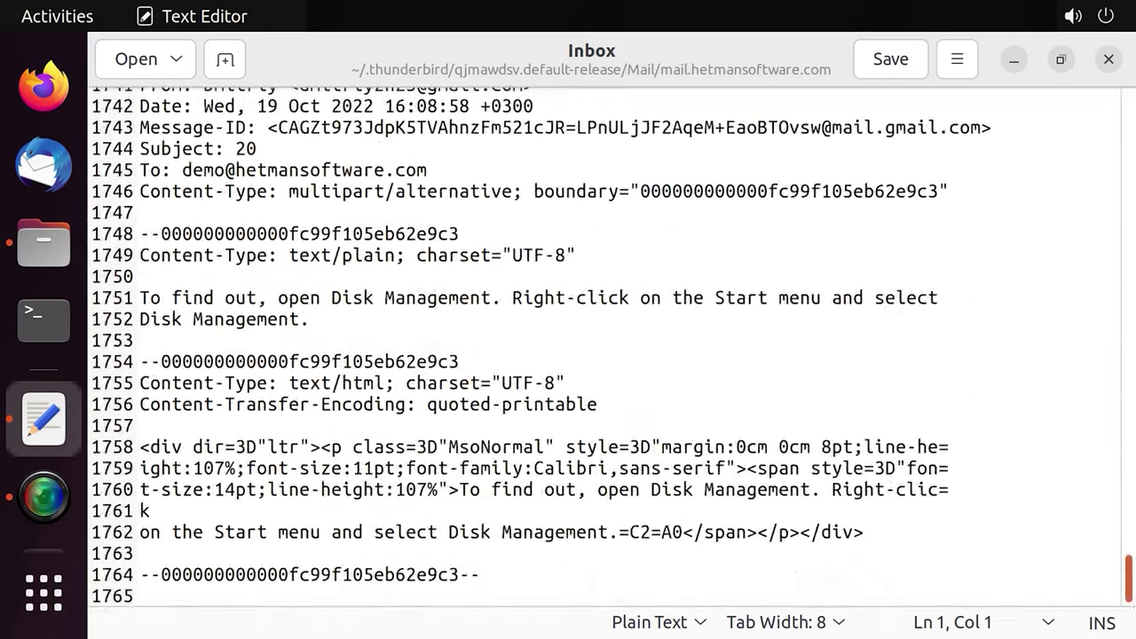
scroll(941, 404, "up", 10)
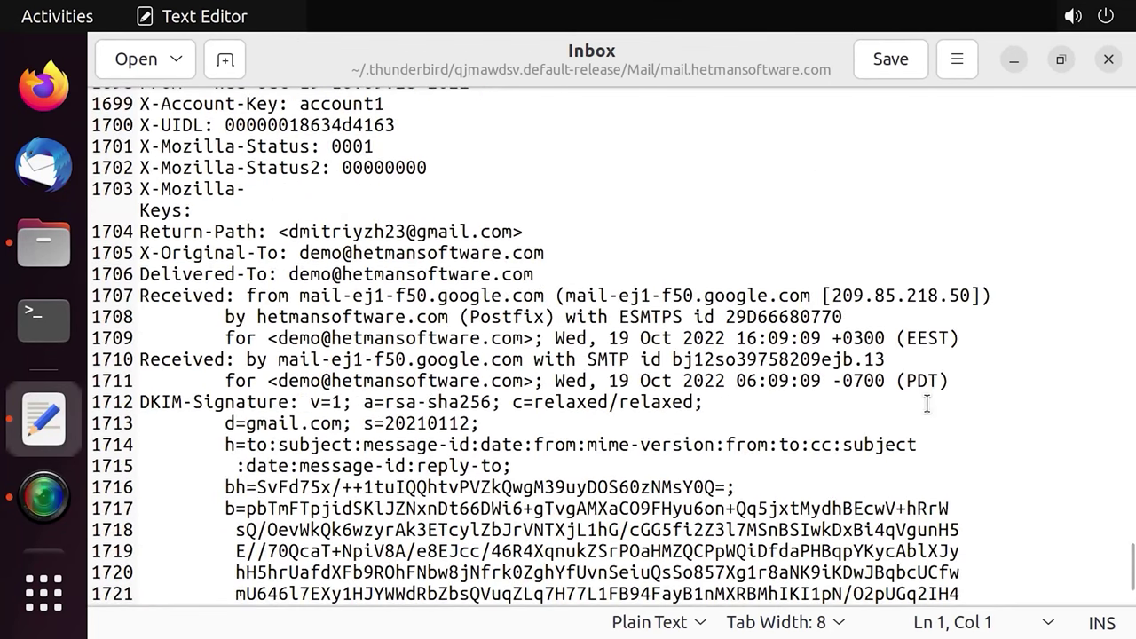
scroll(927, 404, "up", 1)
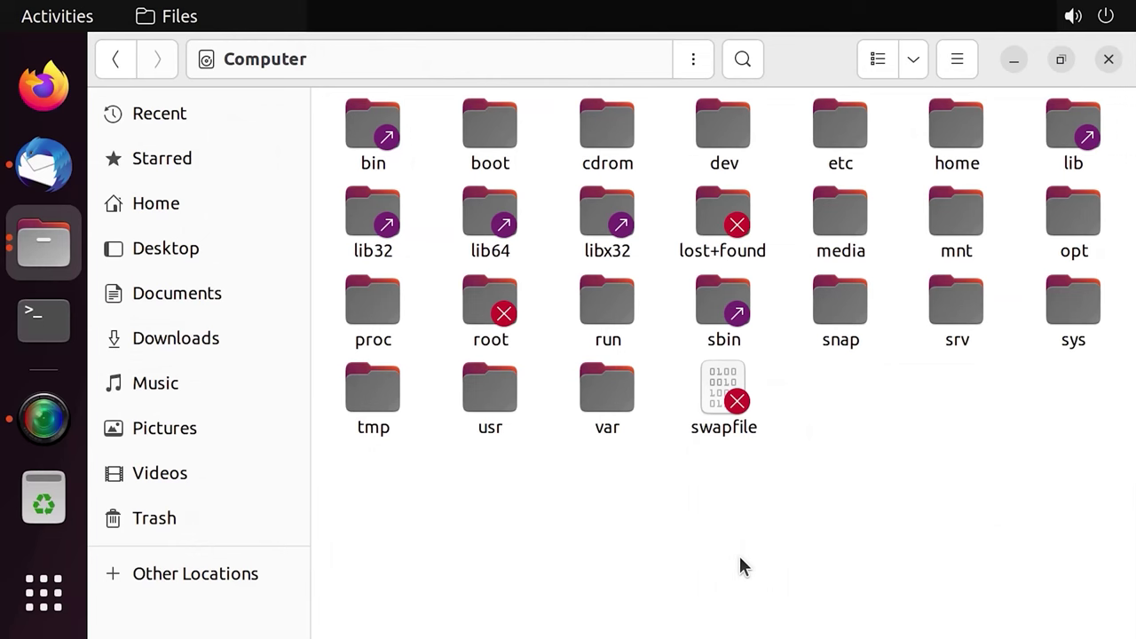
Browse from Computer to var/mail and select the demo mailbox file.
left_click(613, 429)
double_click(614, 430)
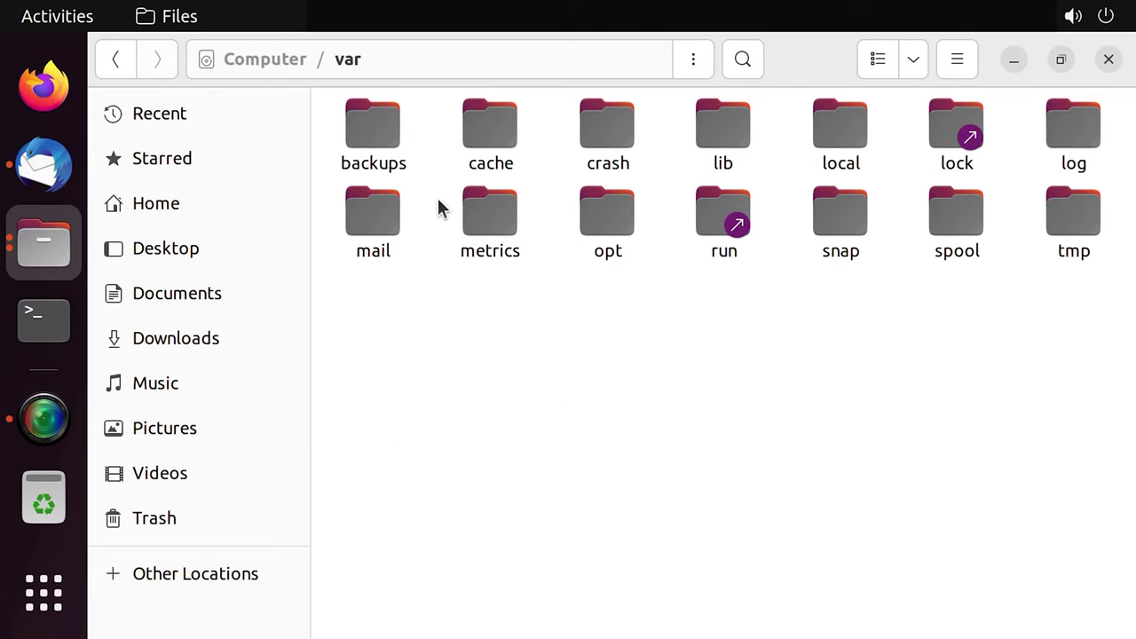
double_click(384, 254)
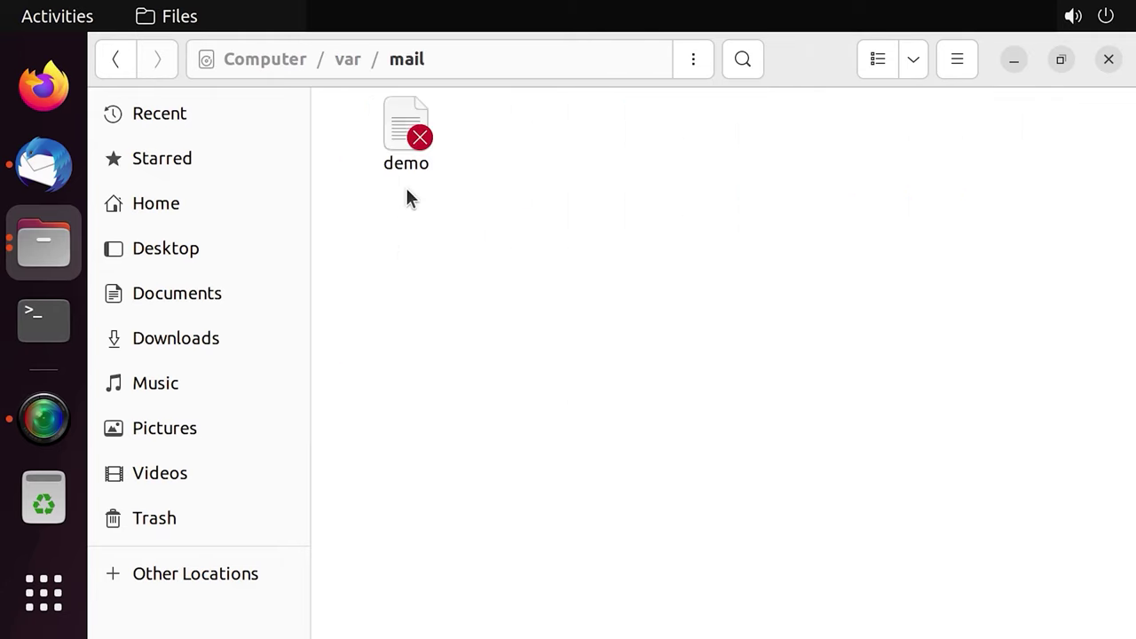
left_click(409, 170)
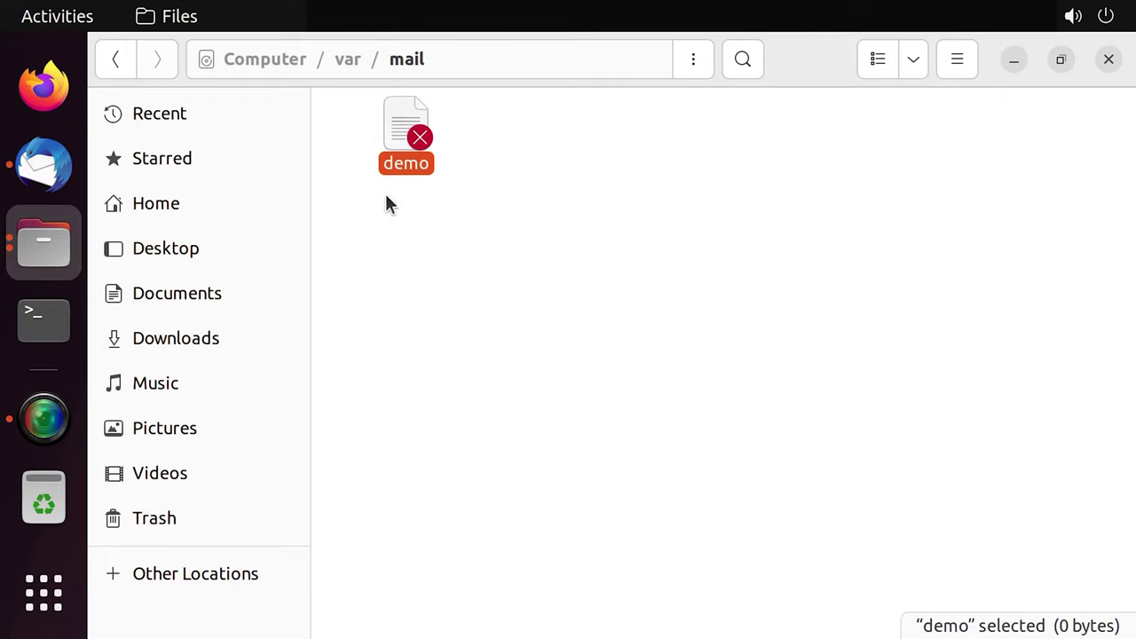
Open the restricted demo folder under Computer/home, authenticating with the account password.
left_click(251, 575)
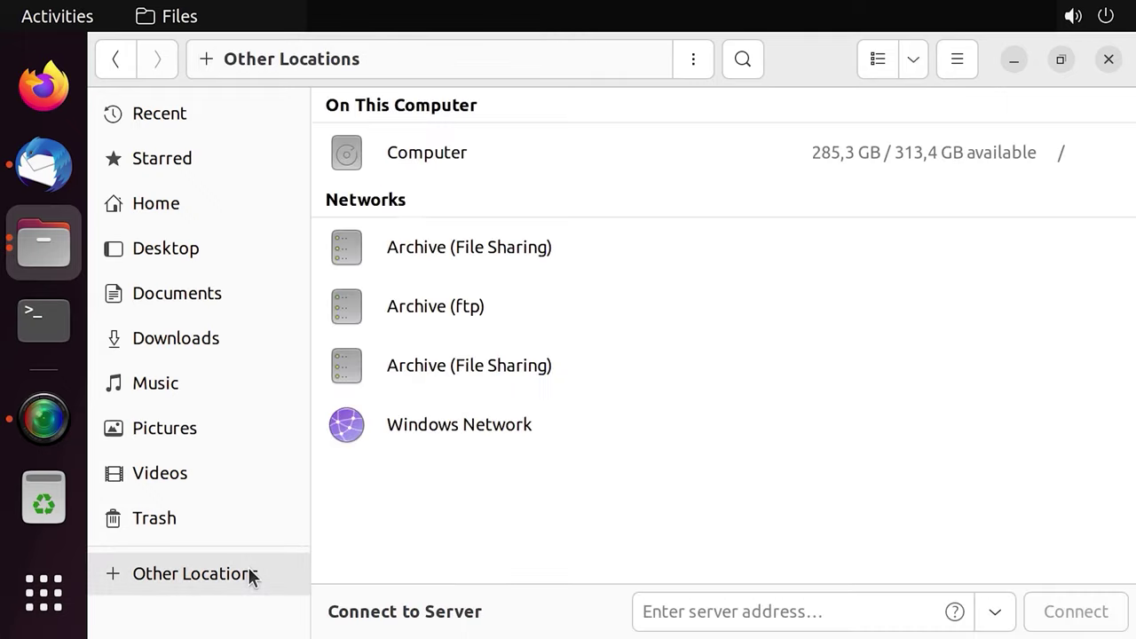
left_click(438, 166)
left_click(973, 161)
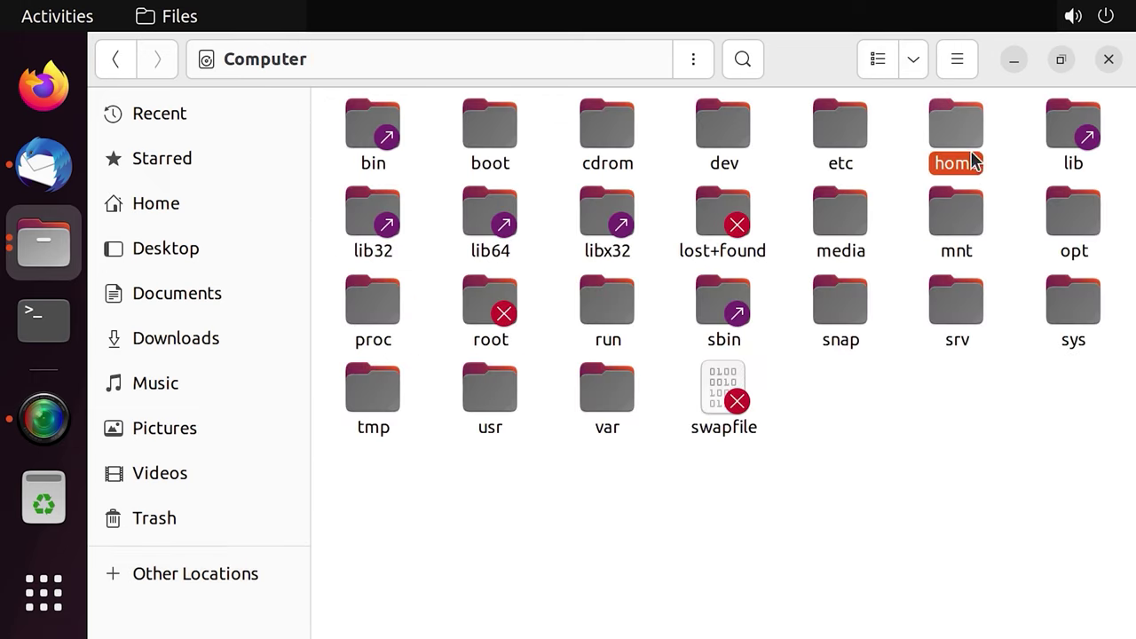
double_click(974, 161)
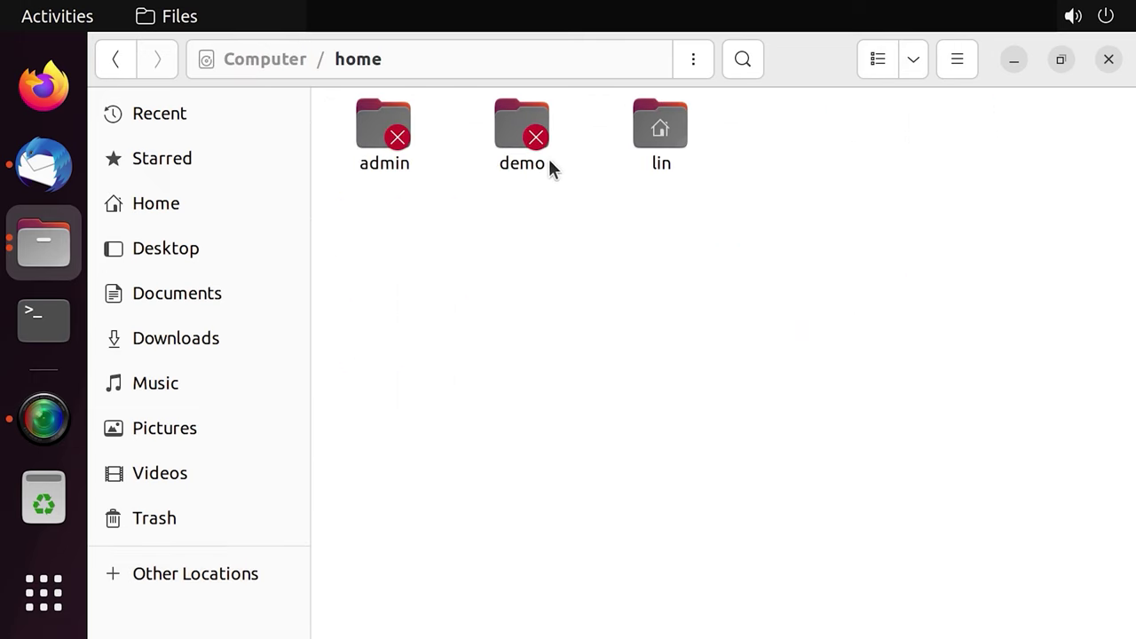
left_click(518, 160)
double_click(518, 160)
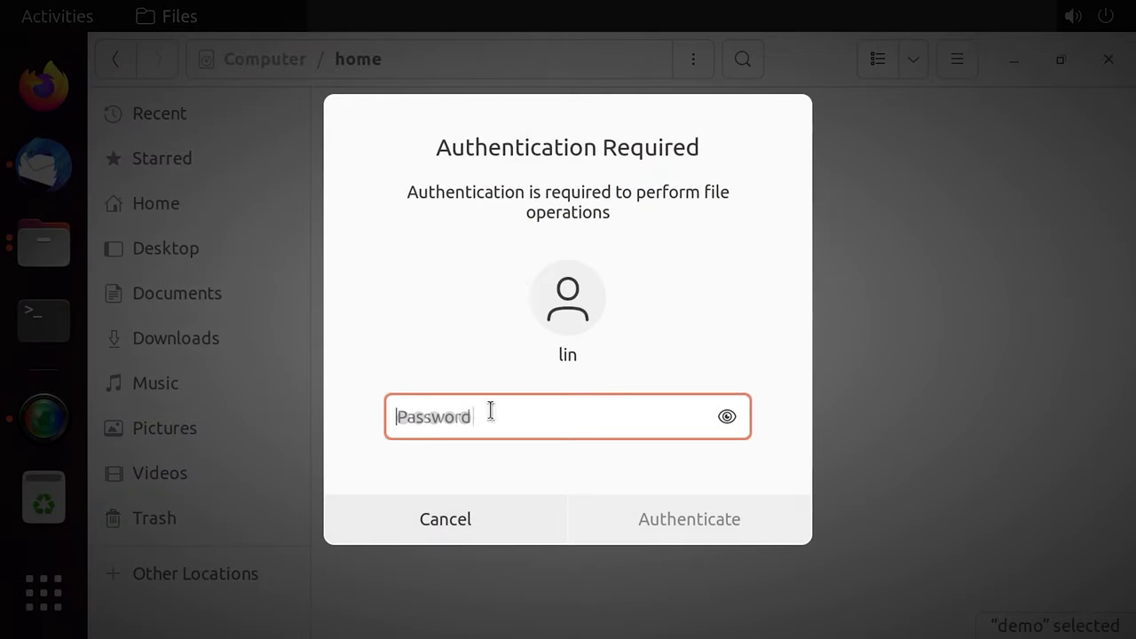
type("******")
key("Return")
Open the demo user's Maildir folder and check its cur, new and tmp subfolders in turn.
left_click(507, 173)
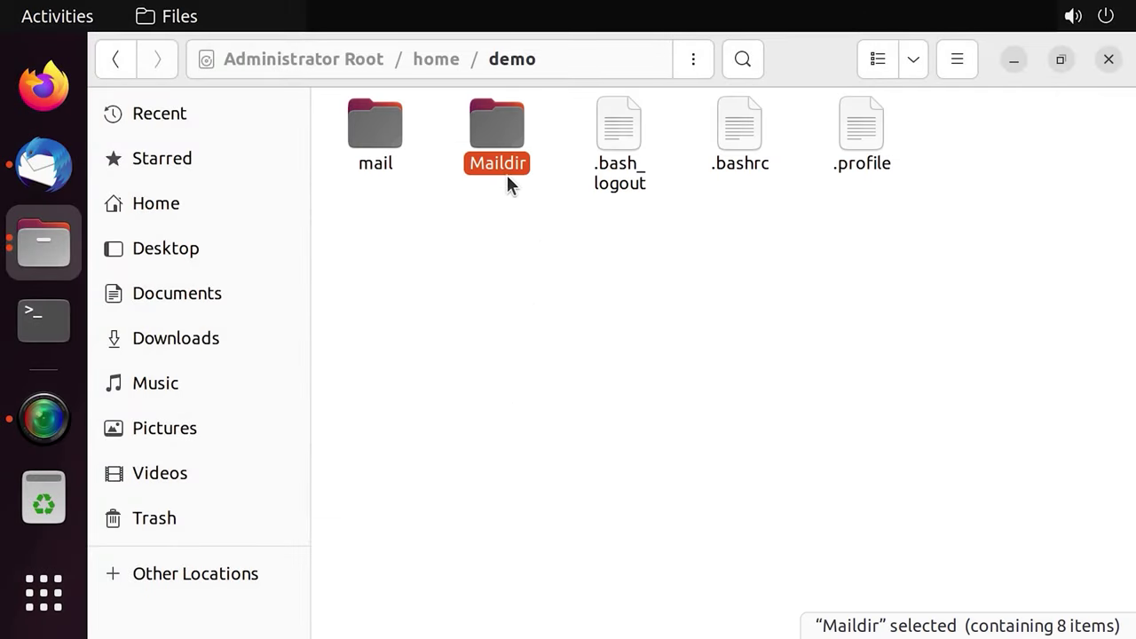
double_click(501, 171)
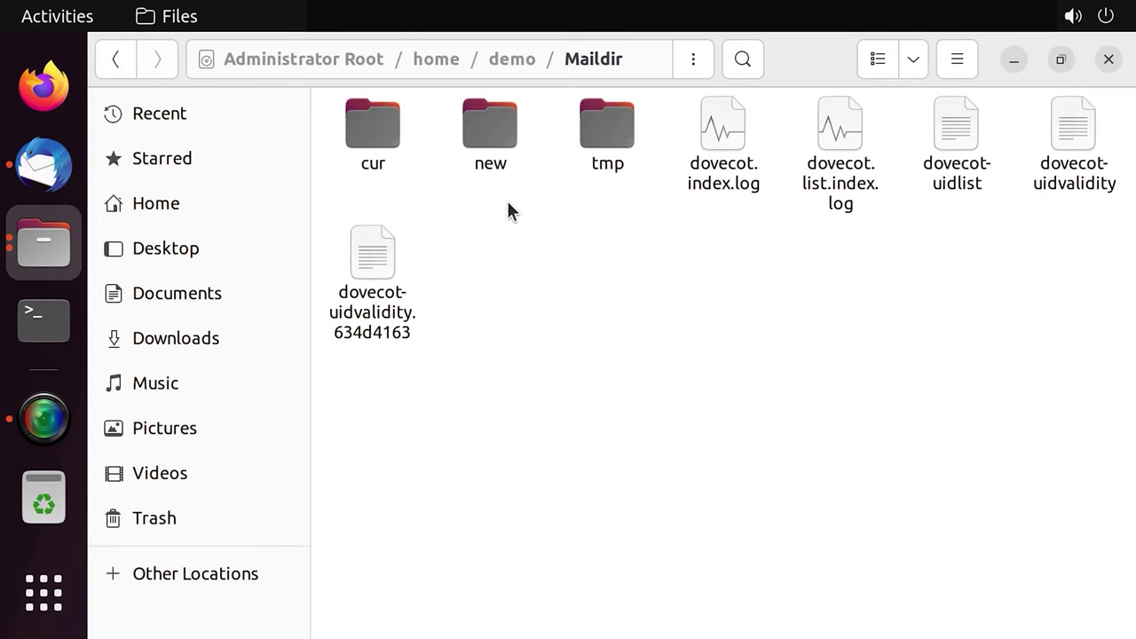
left_click(377, 136)
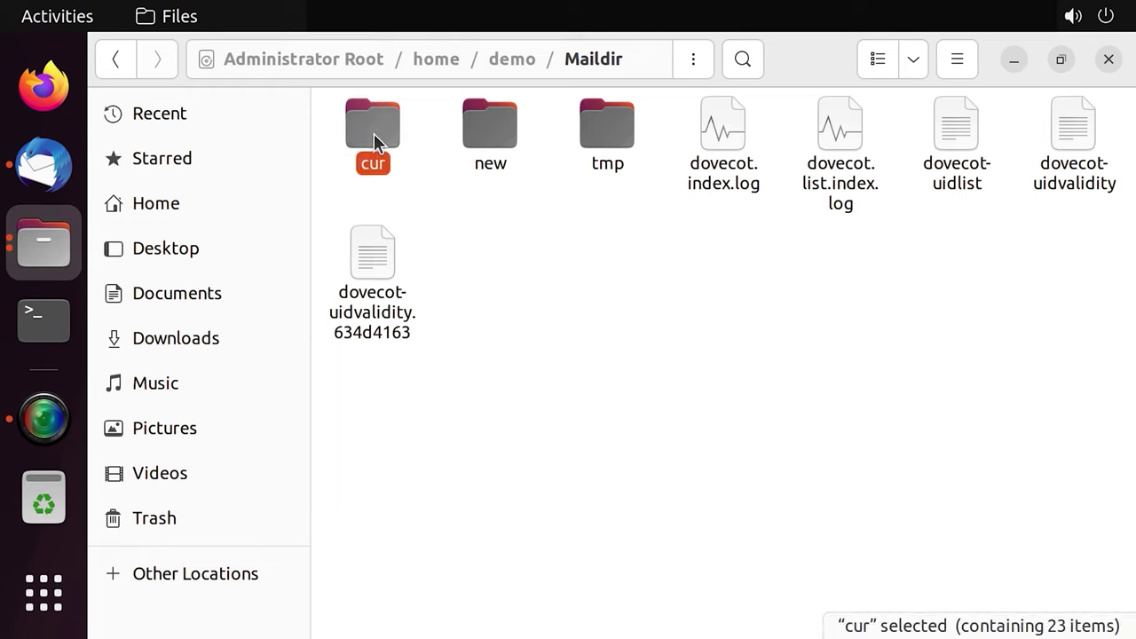
left_click(470, 135)
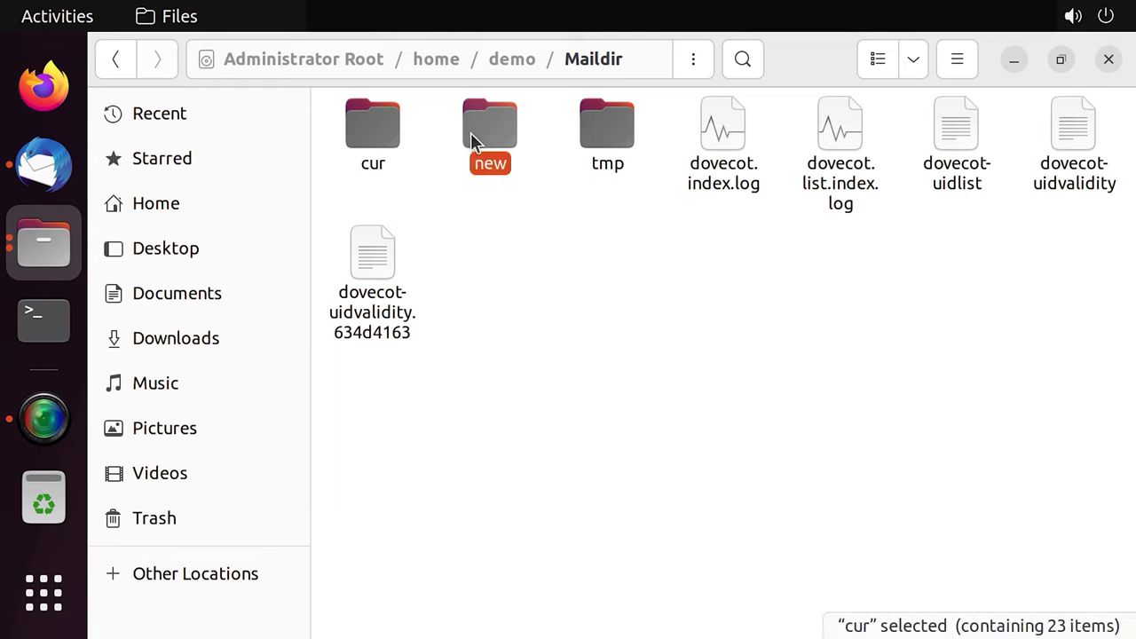
left_click(588, 139)
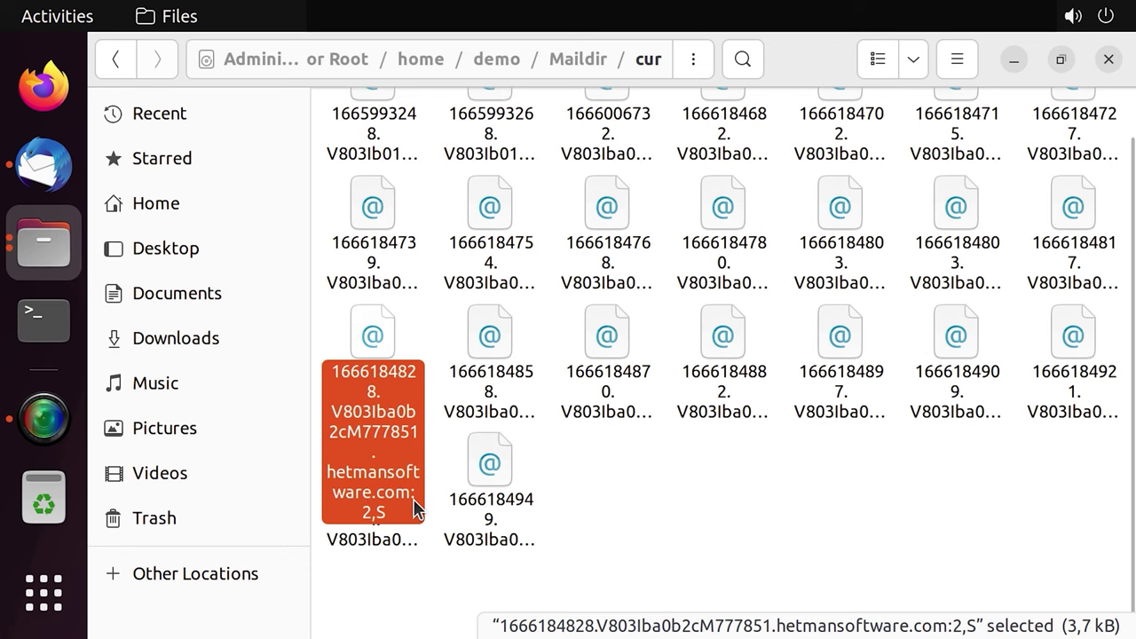
Return to Maildir, open its new folder and select the message file to see its full name.
key("alt+Left")
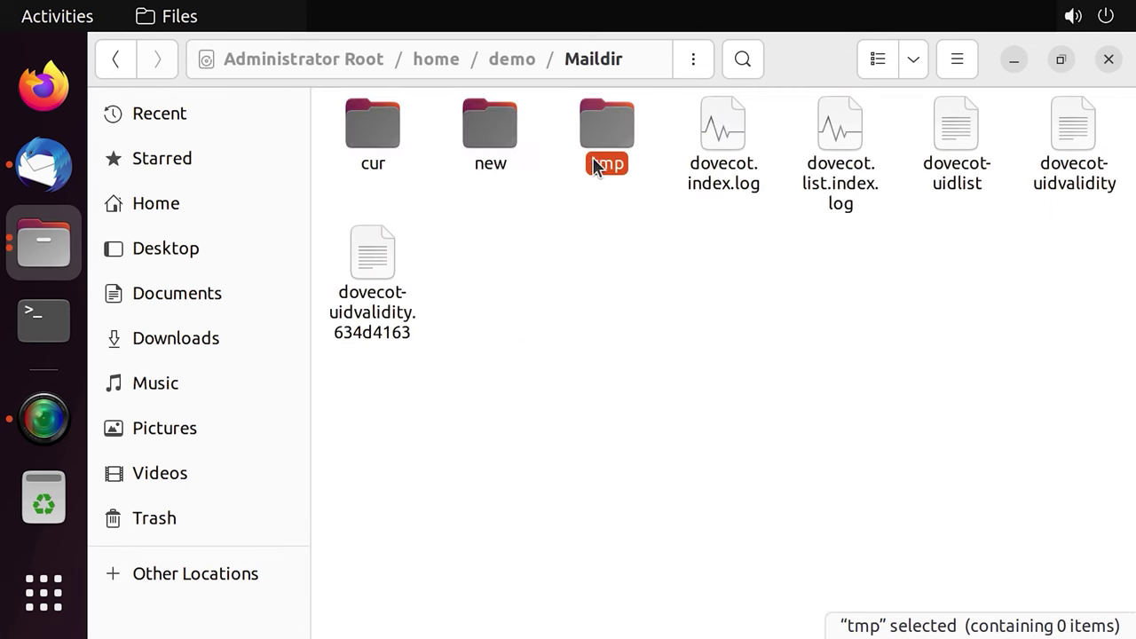
left_click(504, 159)
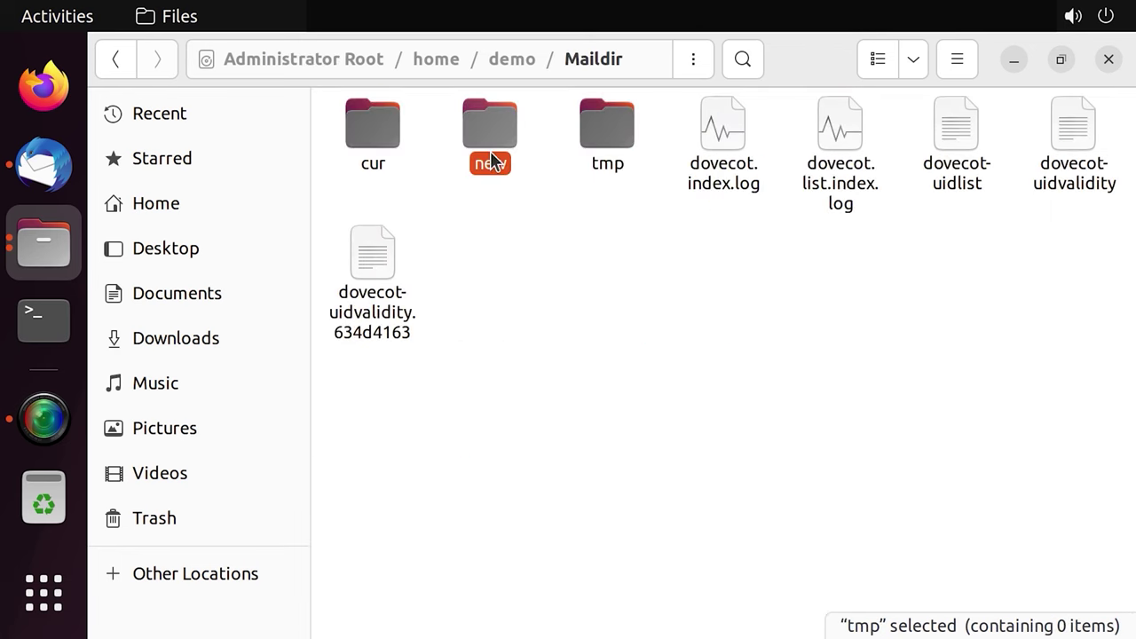
double_click(489, 168)
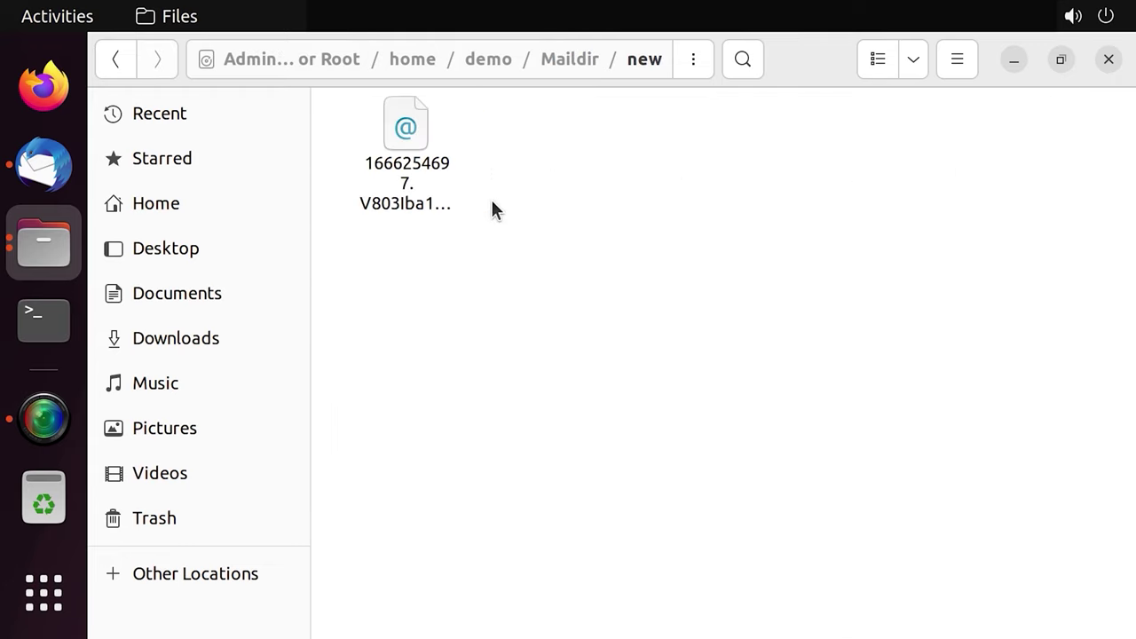
left_click(429, 194)
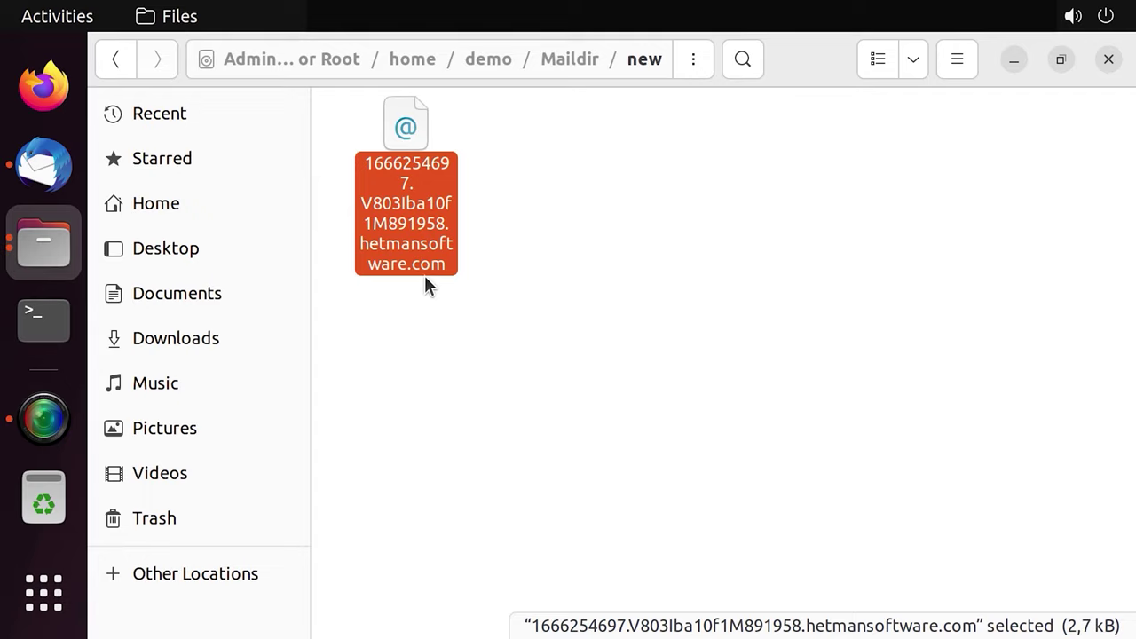
Go back to Maildir, open its cur folder and select individual message files to read their full names and flags.
left_click(115, 58)
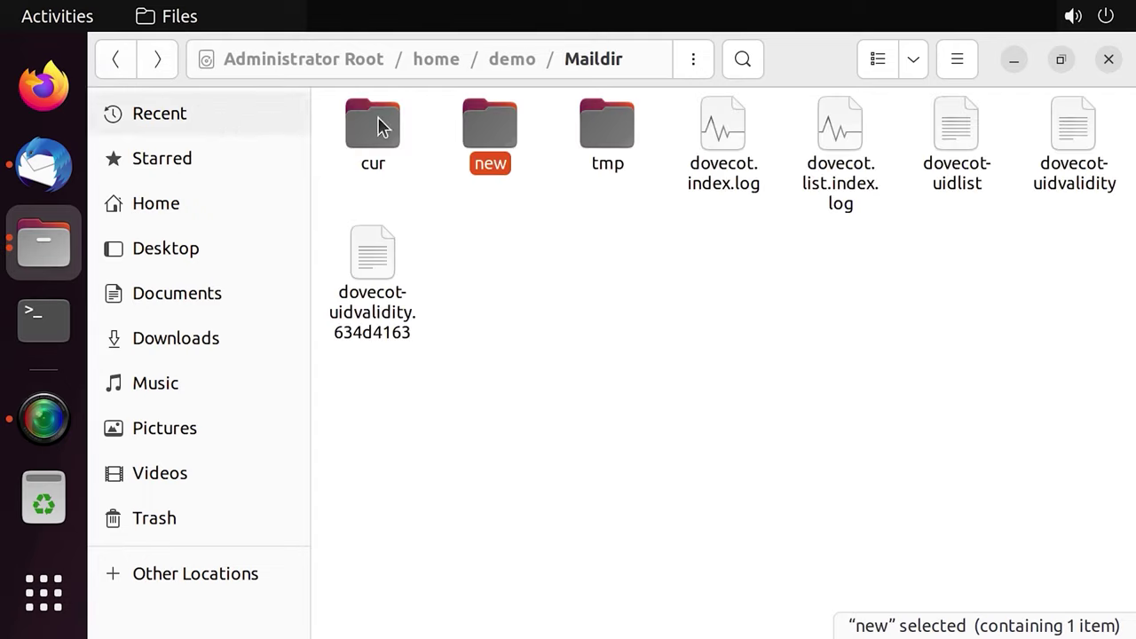
double_click(381, 128)
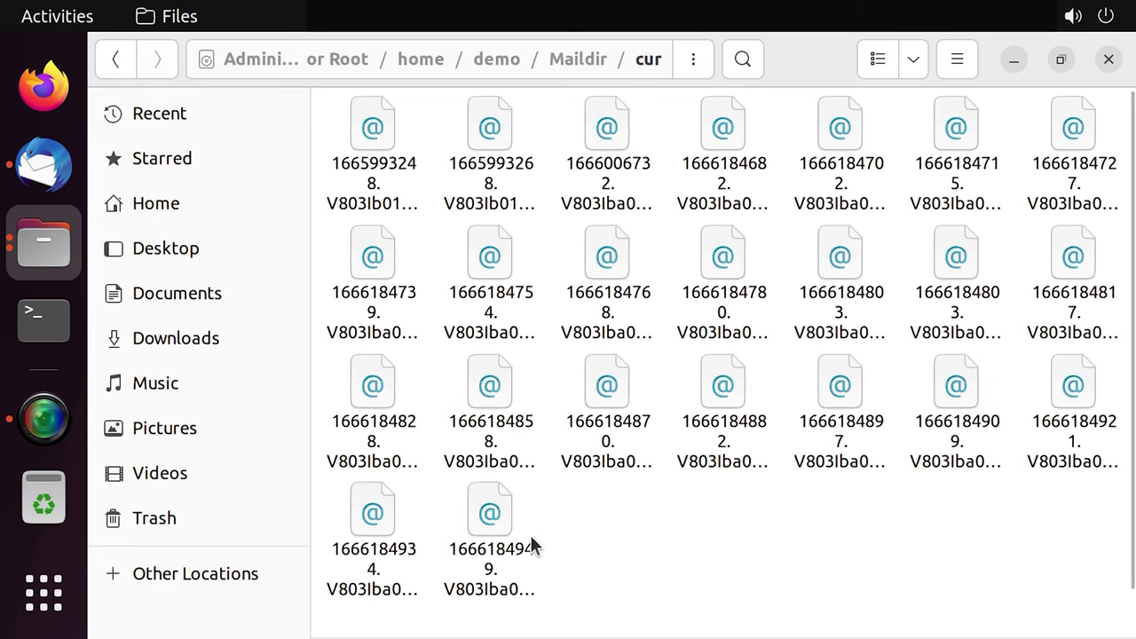
left_click(530, 547)
left_click(375, 523)
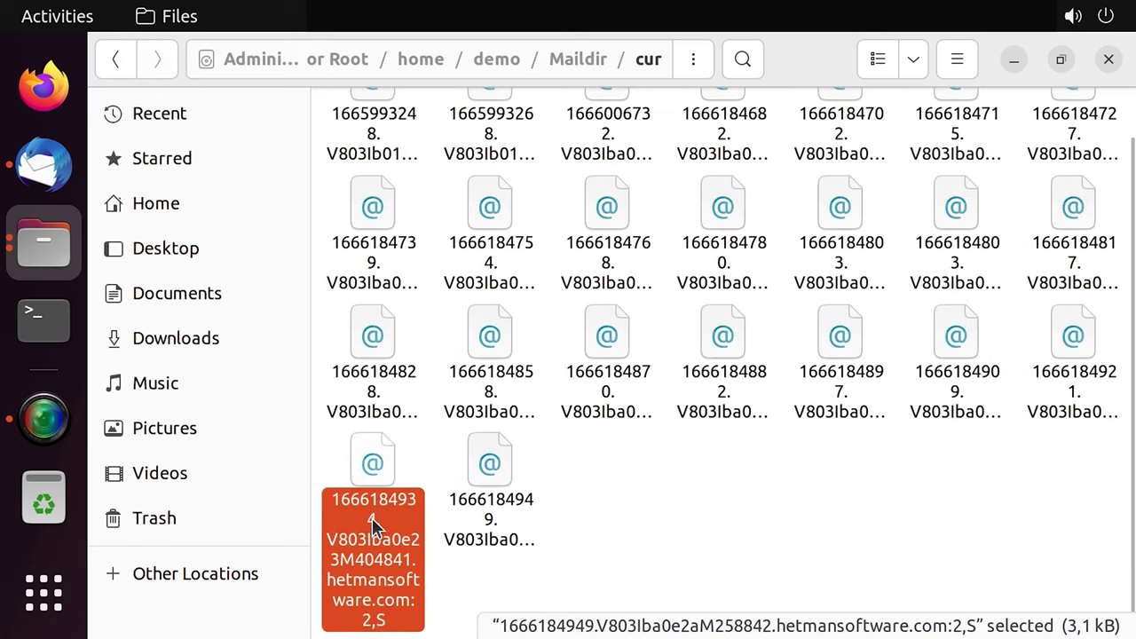
left_click(379, 402)
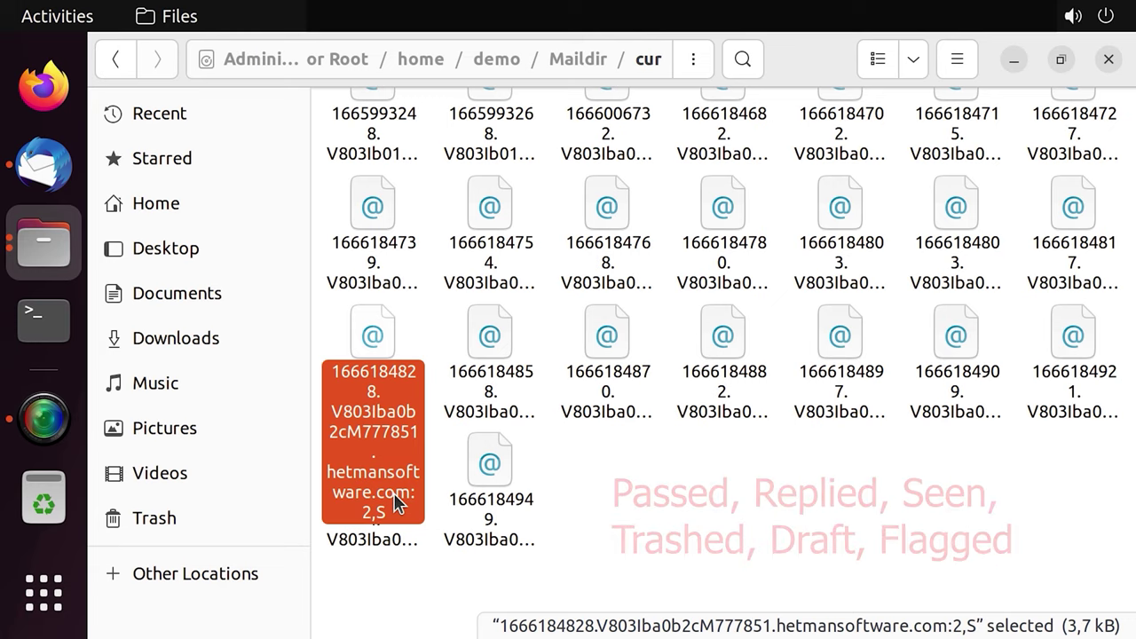
Copy the cur folder from Maildir into the backup folder on the CCCOMA_X64FRE_EN-GB_DV9 USB drive.
left_click(115, 59)
left_click(491, 164)
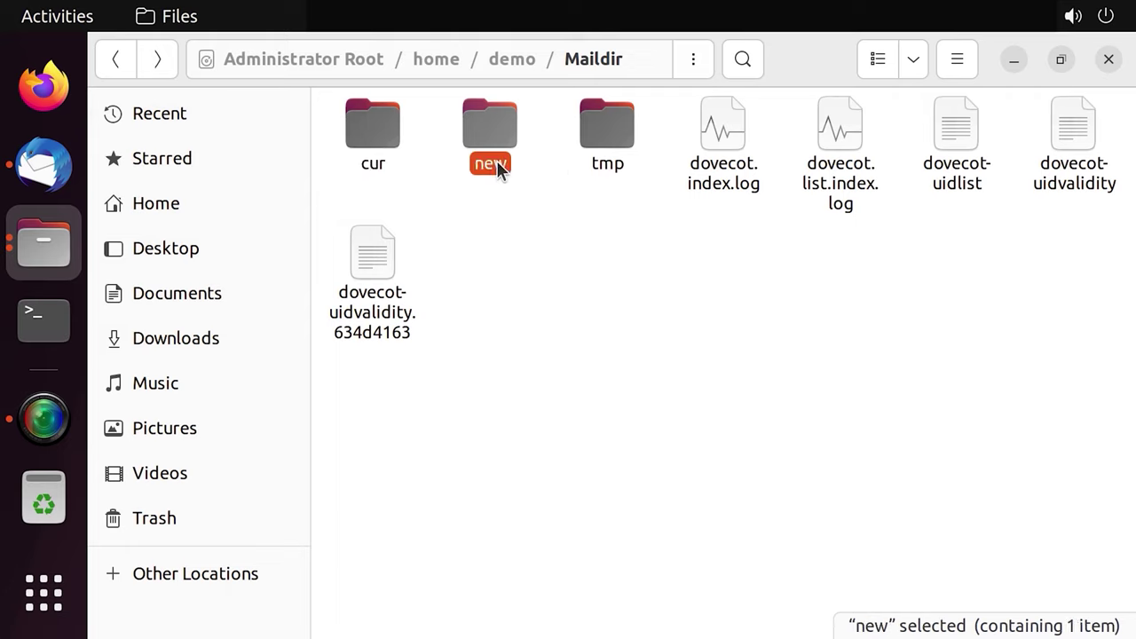
left_click(374, 166)
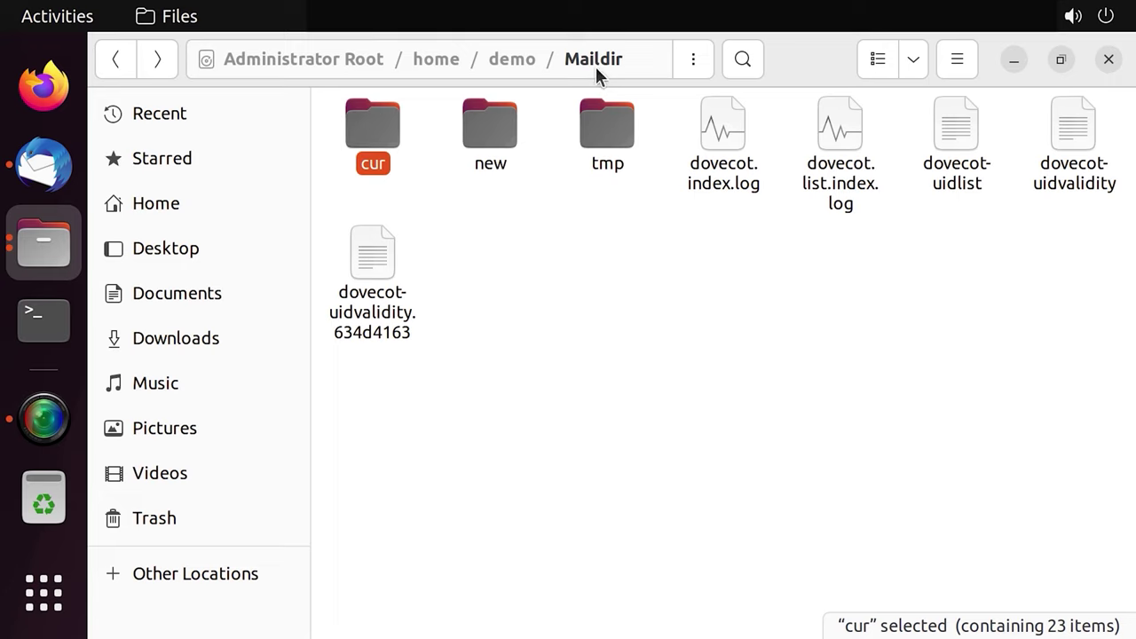
right_click(383, 139)
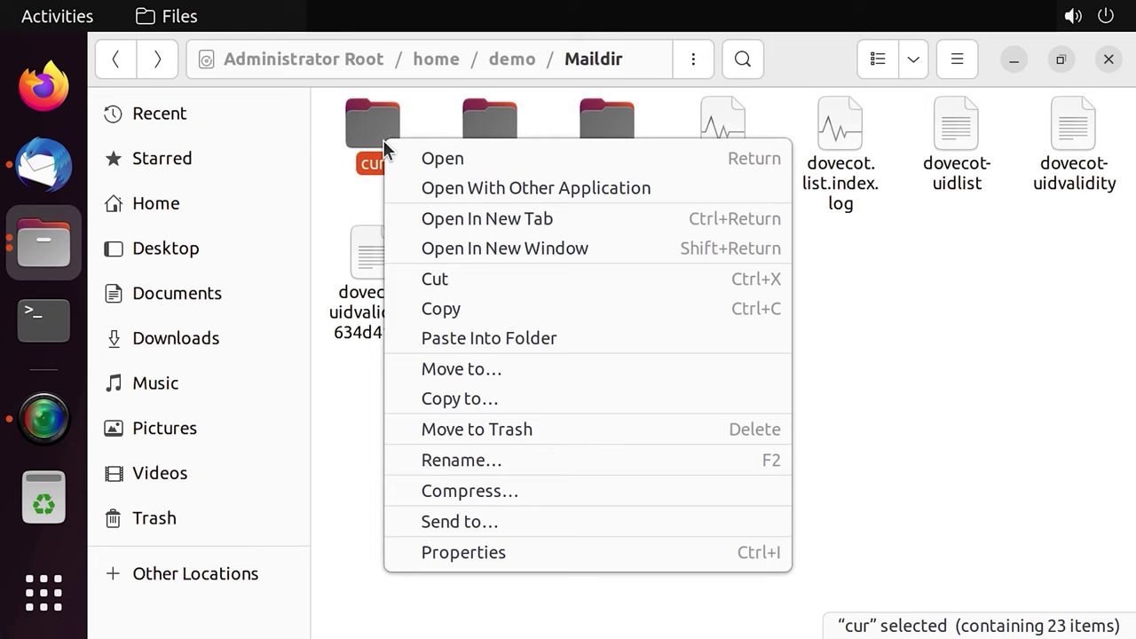
left_click(469, 312)
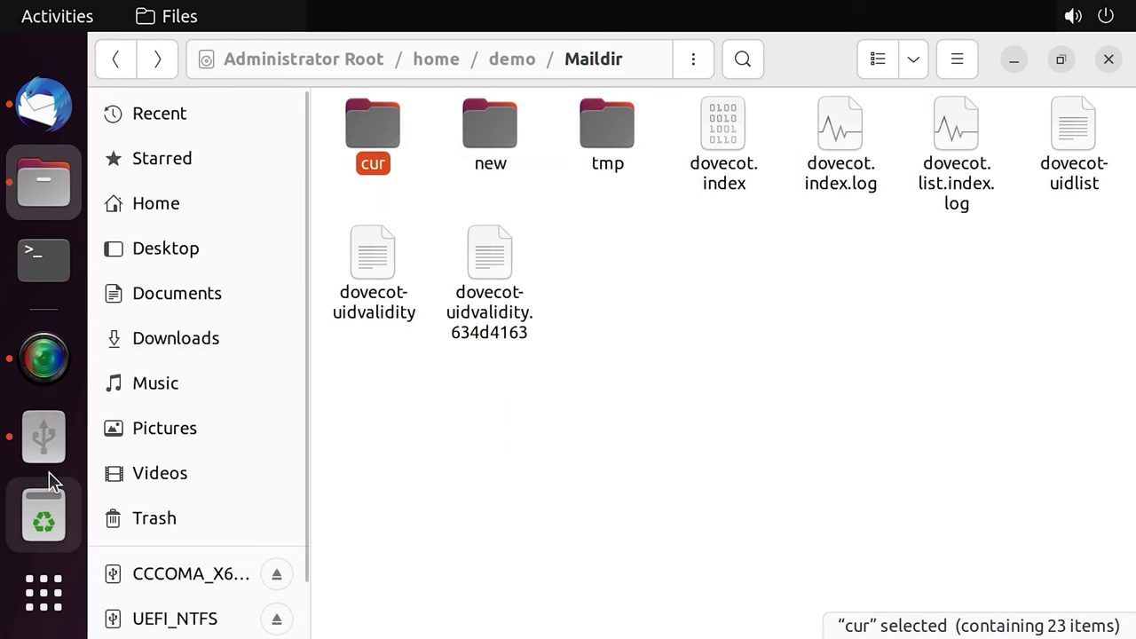
left_click(45, 439)
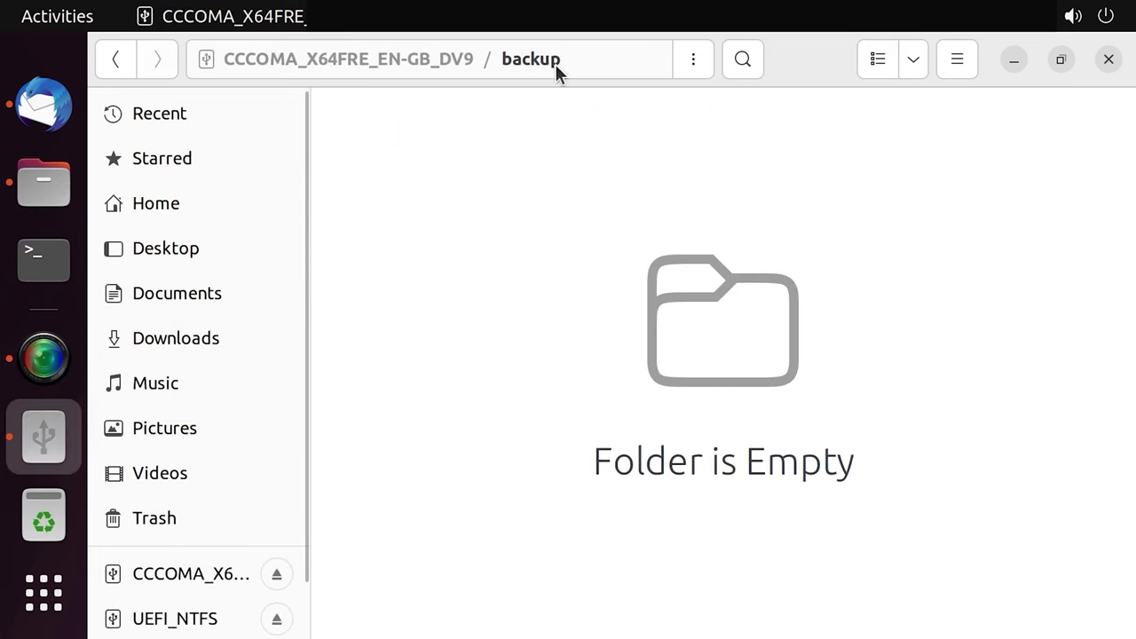
right_click(496, 157)
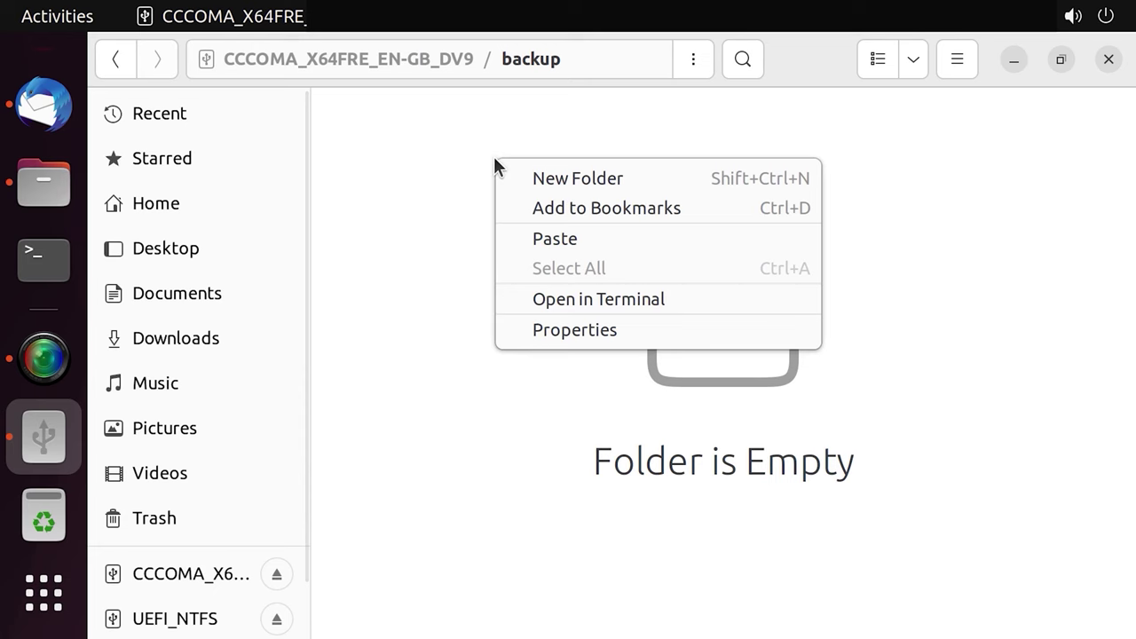
left_click(556, 240)
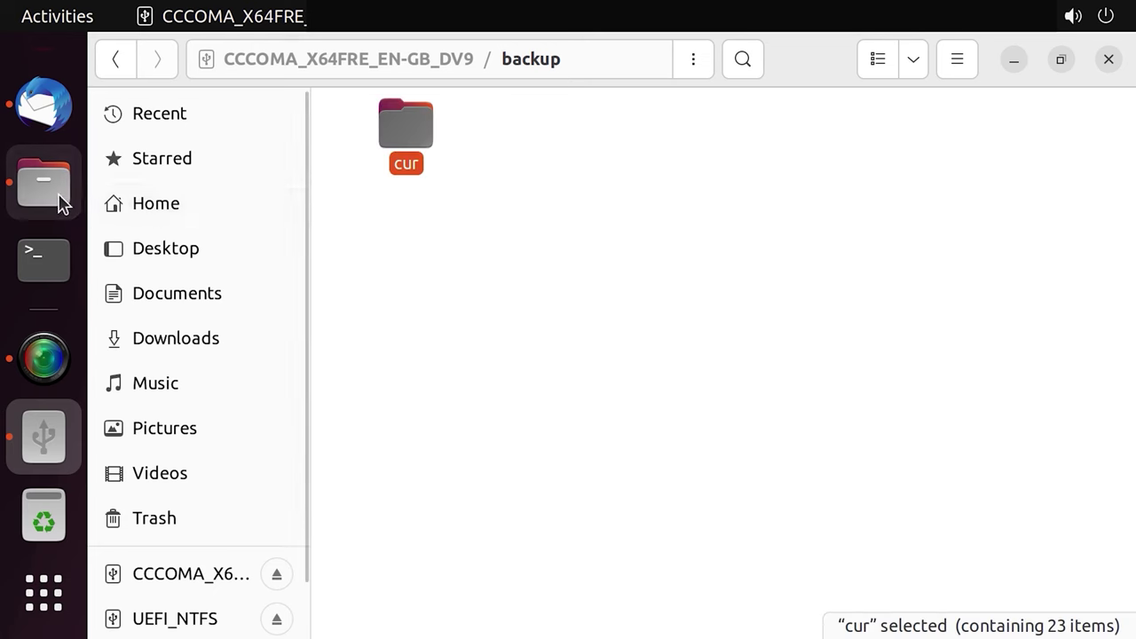
Return to the demo user's Maildir, open its cur folder and permanently delete all message files in it.
left_click(44, 182)
double_click(380, 150)
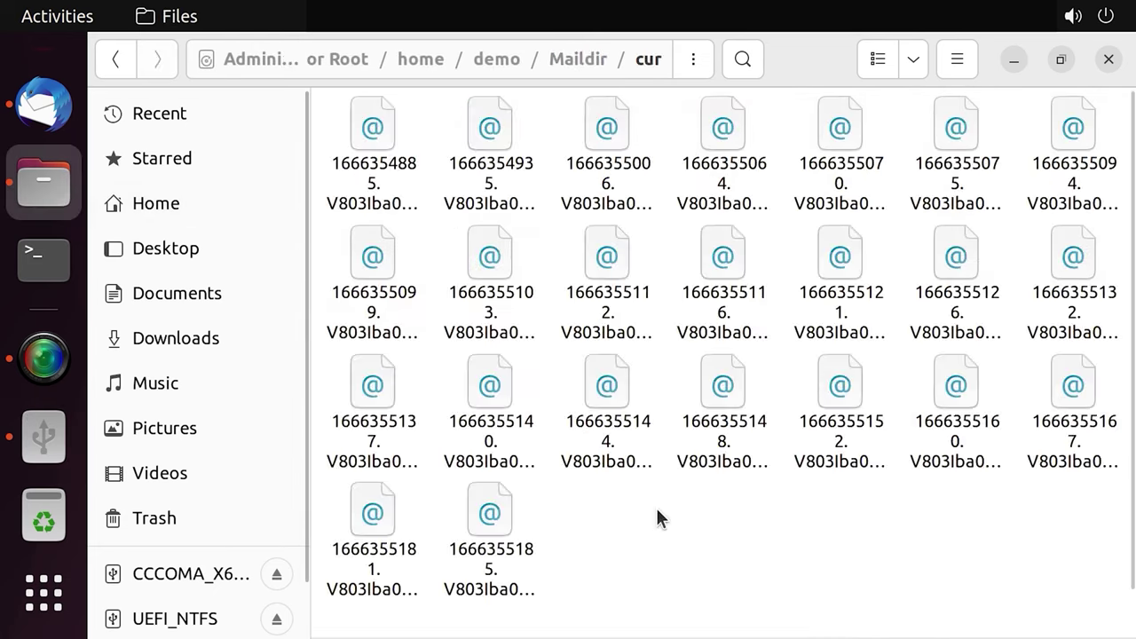
key("ctrl+a")
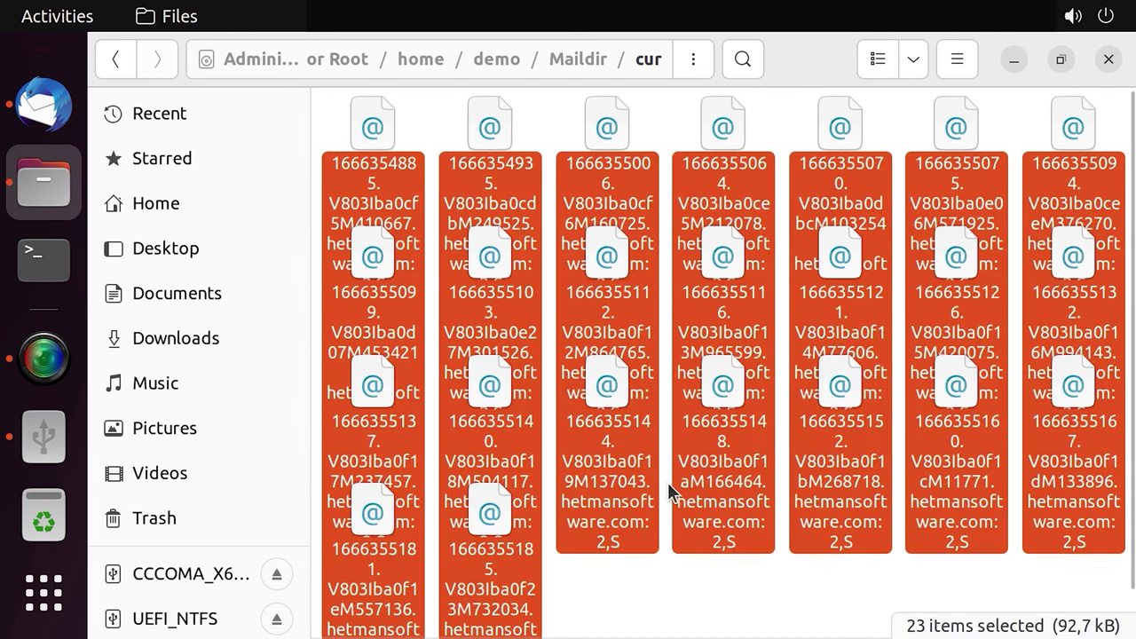
key("shift+Delete")
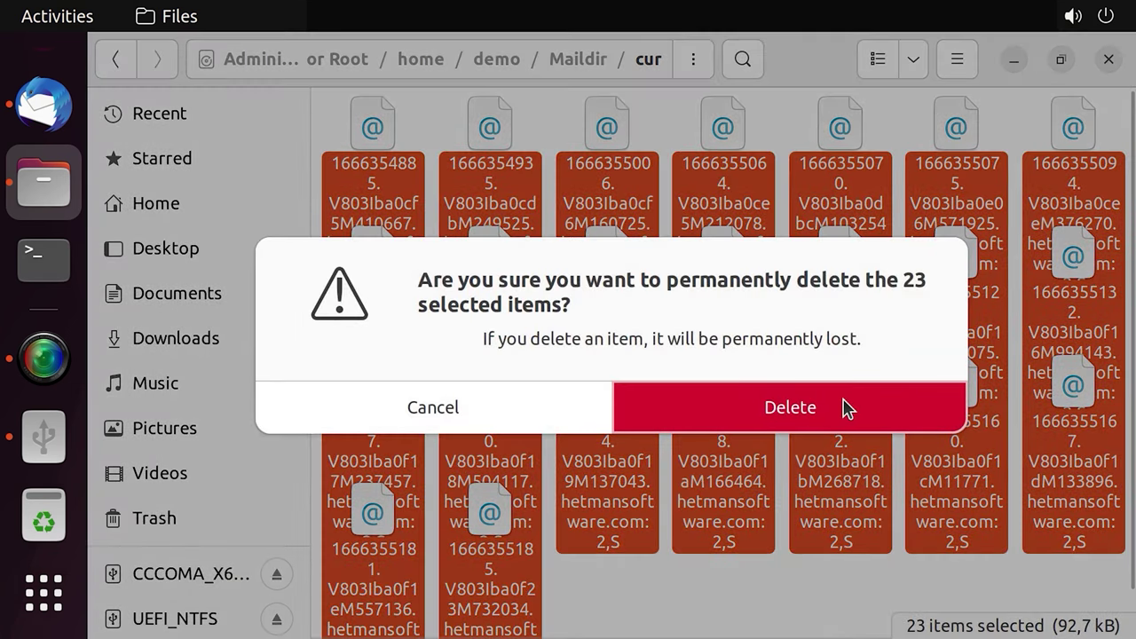
left_click(806, 415)
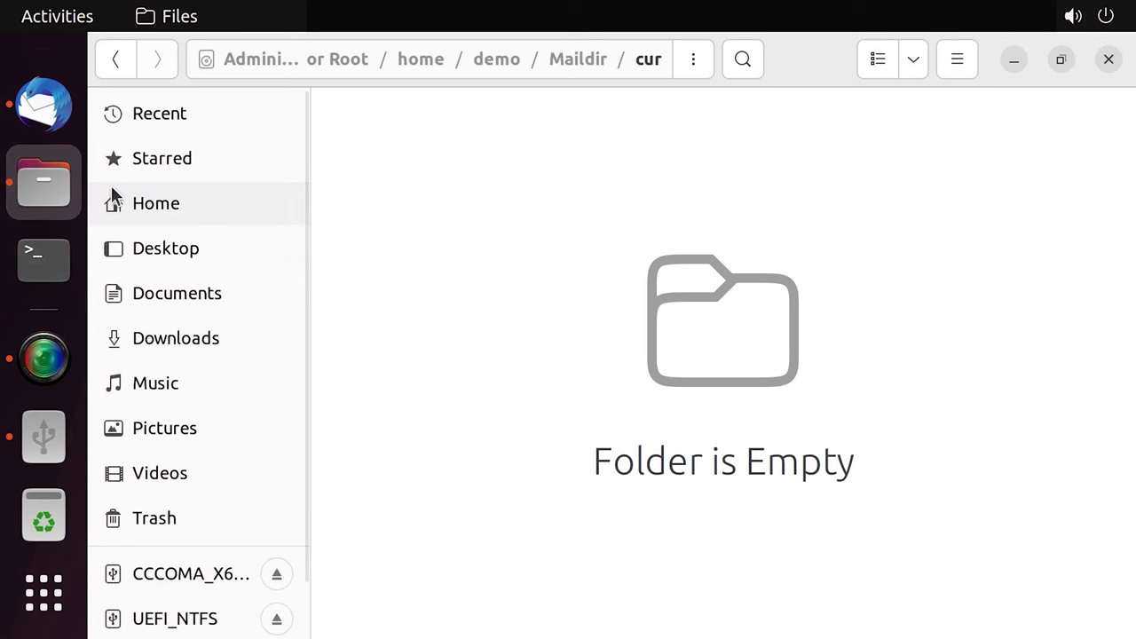
Switch to Thunderbird and delete every message in the demo account's Inbox.
left_click(49, 113)
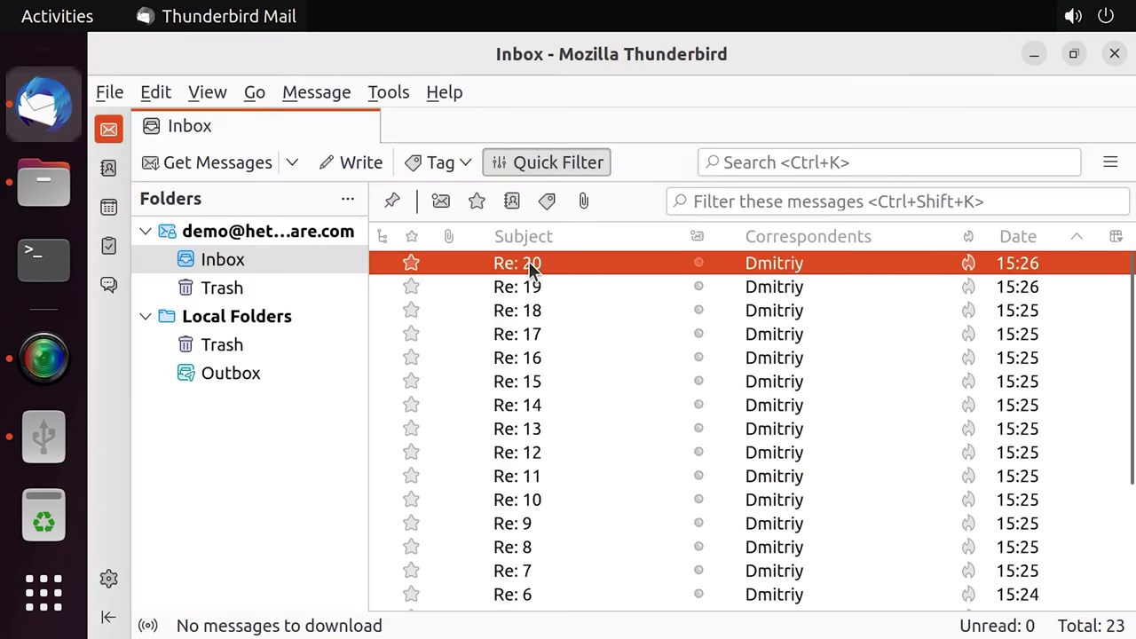
key("Delete")
key("Delete")
key("Delete")
key("Delete")
key("Delete")
key("Delete")
key("Delete")
key("Delete")
key("Delete")
key("Delete")
key("Delete")
key("Delete")
key("Delete")
key("Delete")
key("Delete")
key("Delete")
key("Delete")
key("Delete")
key("Delete")
key("Delete")
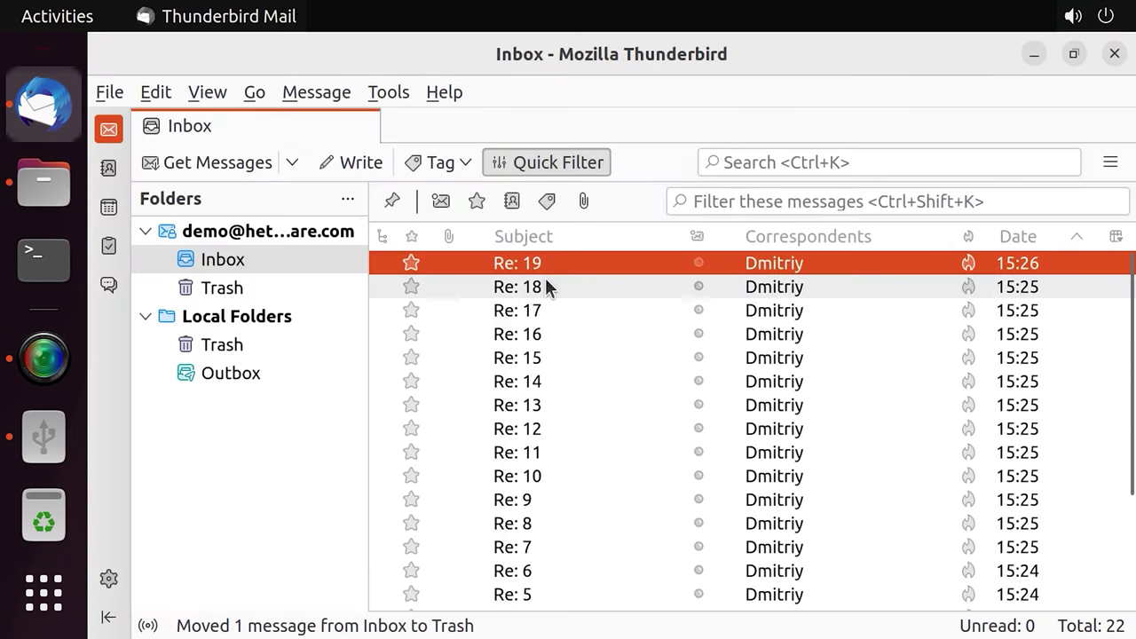
key("Delete")
key("Delete")
key("Delete")
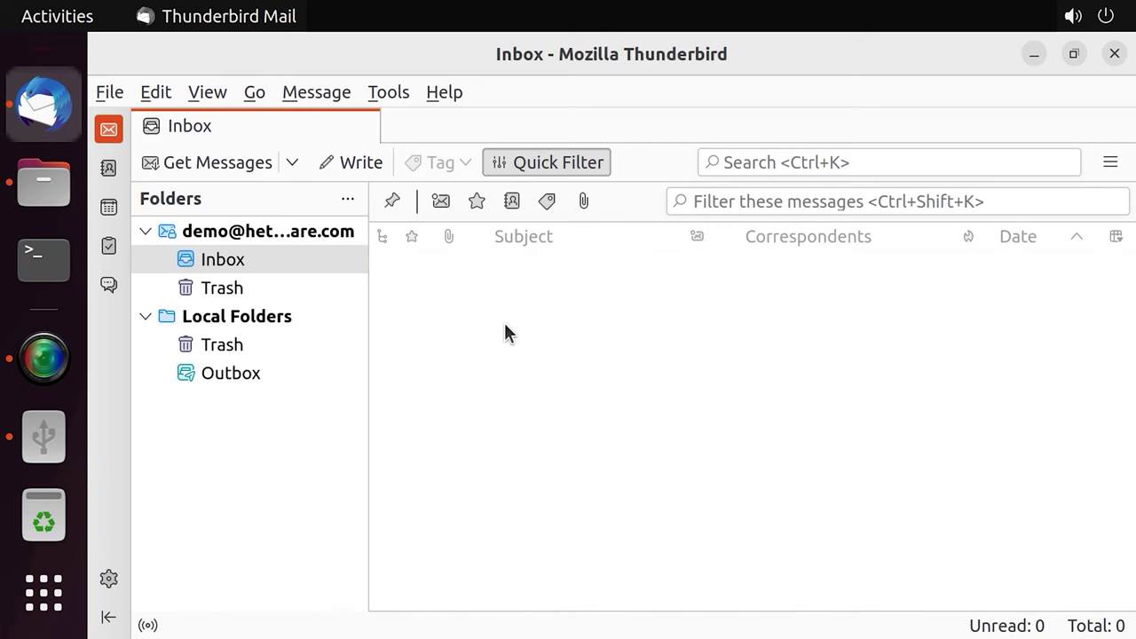
Empty the demo account's Trash folder, and check the account's Inbox and Trash.
left_click(252, 287)
right_click(258, 289)
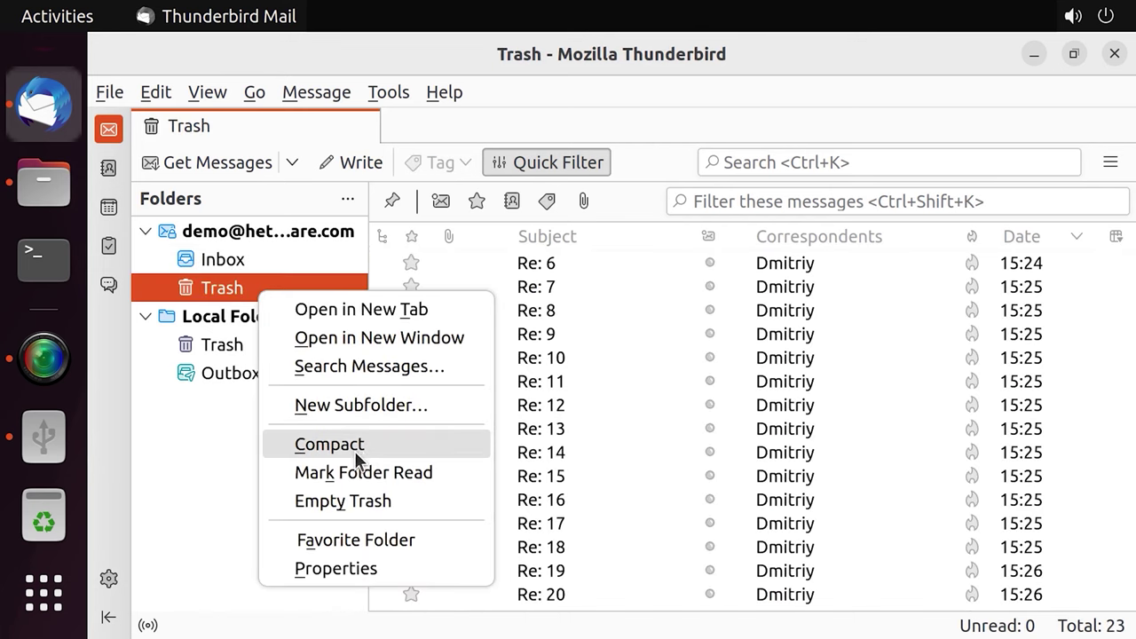
left_click(370, 501)
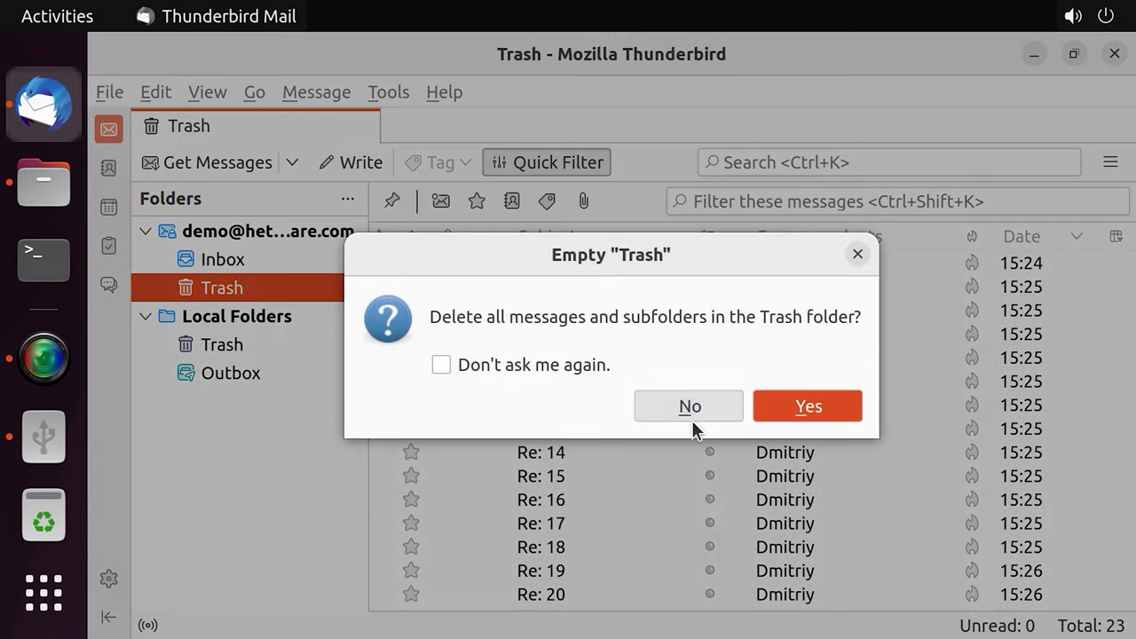
left_click(804, 401)
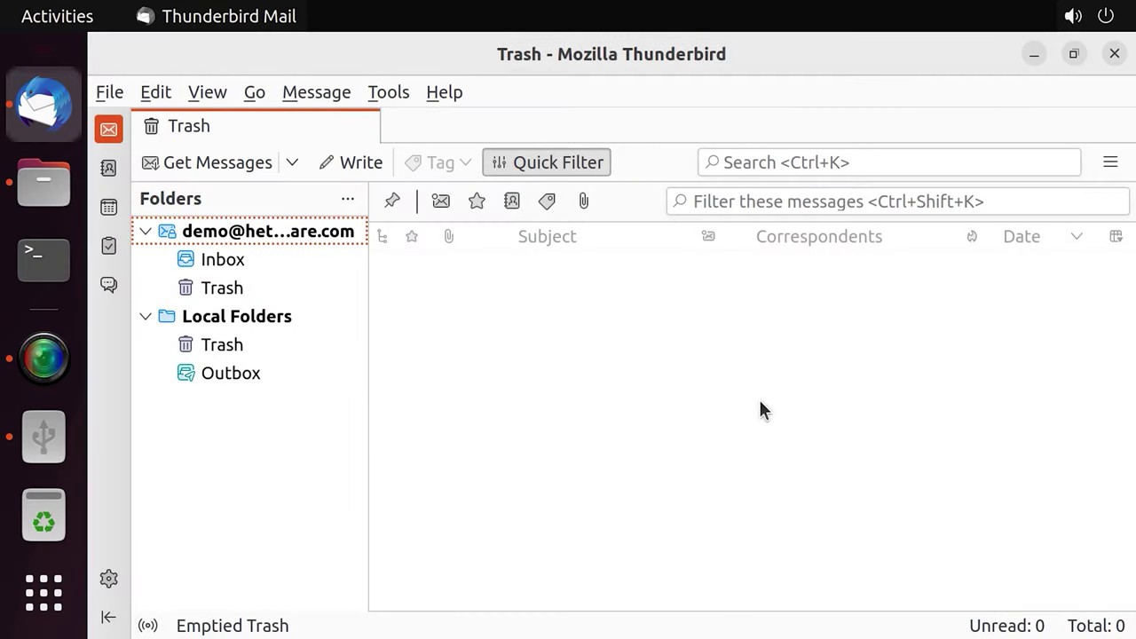
left_click(229, 263)
left_click(227, 285)
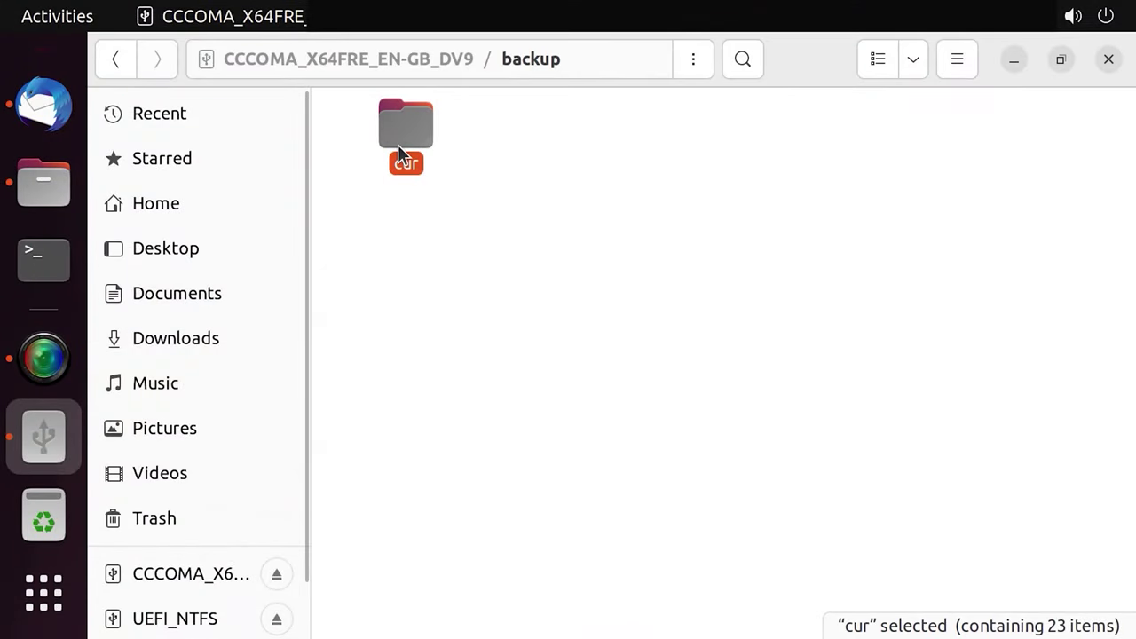
Copy all message files from backup/cur on the USB drive into the new folder of the demo user's Maildir.
double_click(398, 144)
key("ctrl+a")
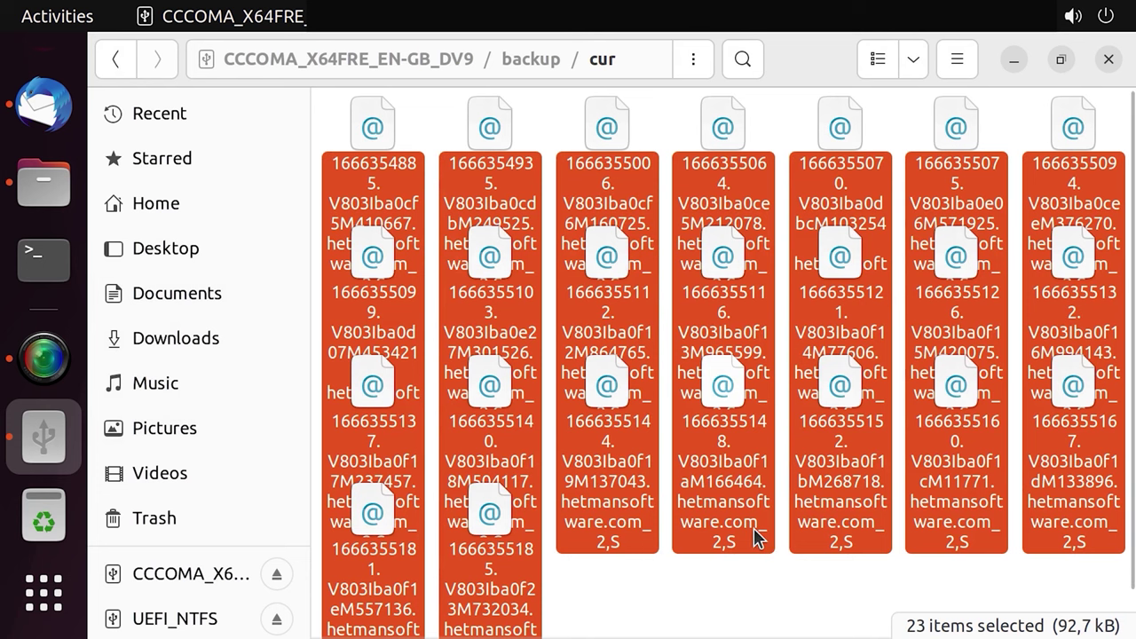
right_click(757, 537)
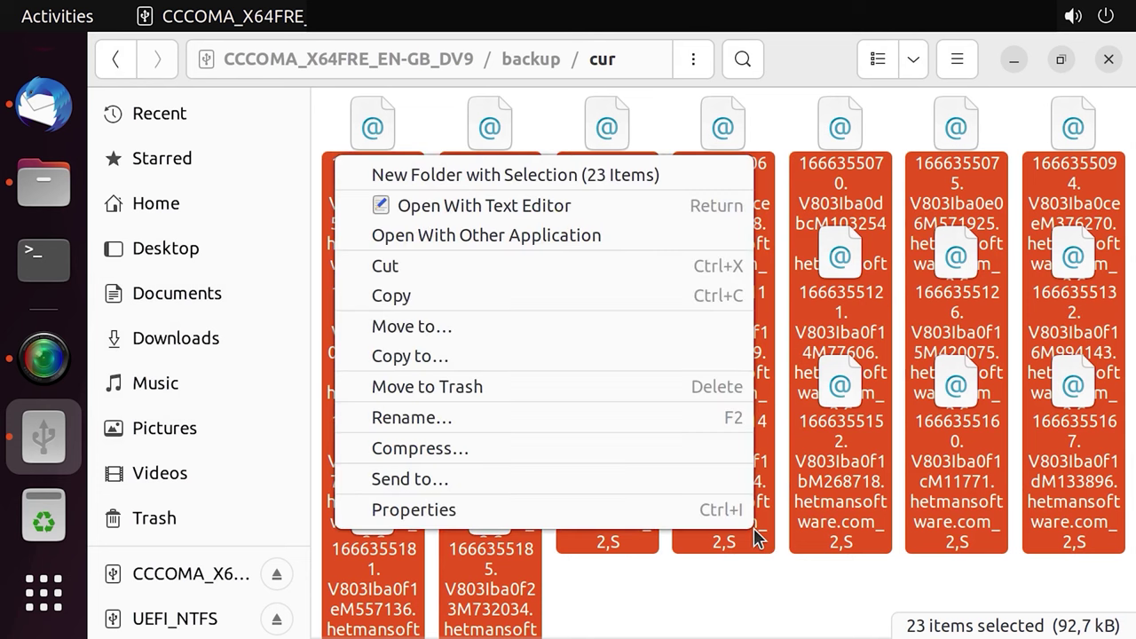
left_click(444, 306)
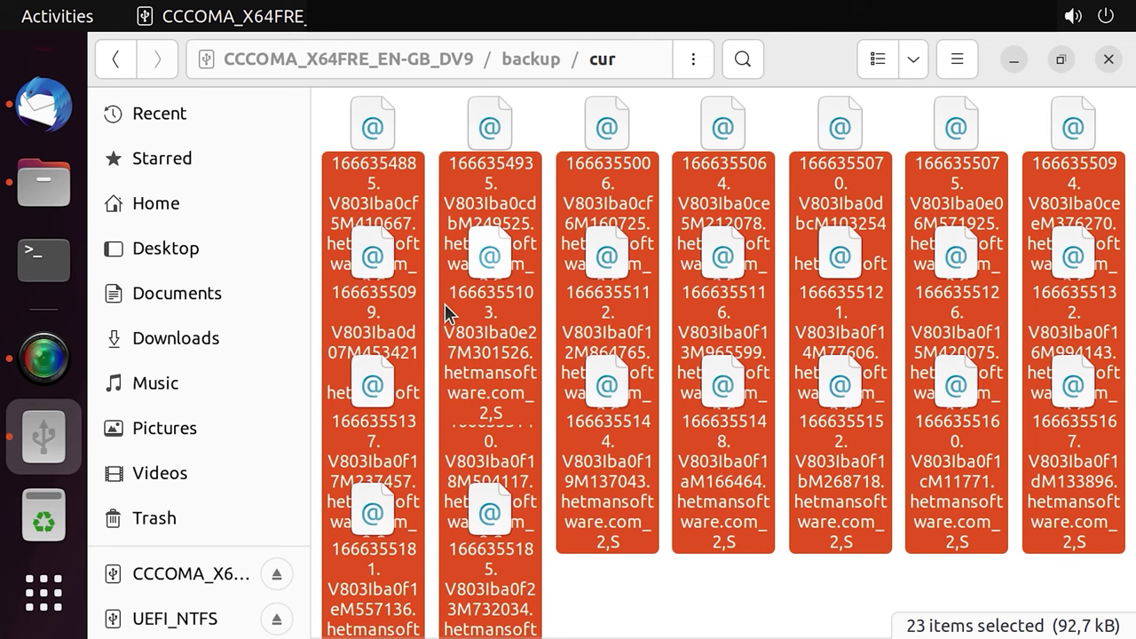
left_click(43, 182)
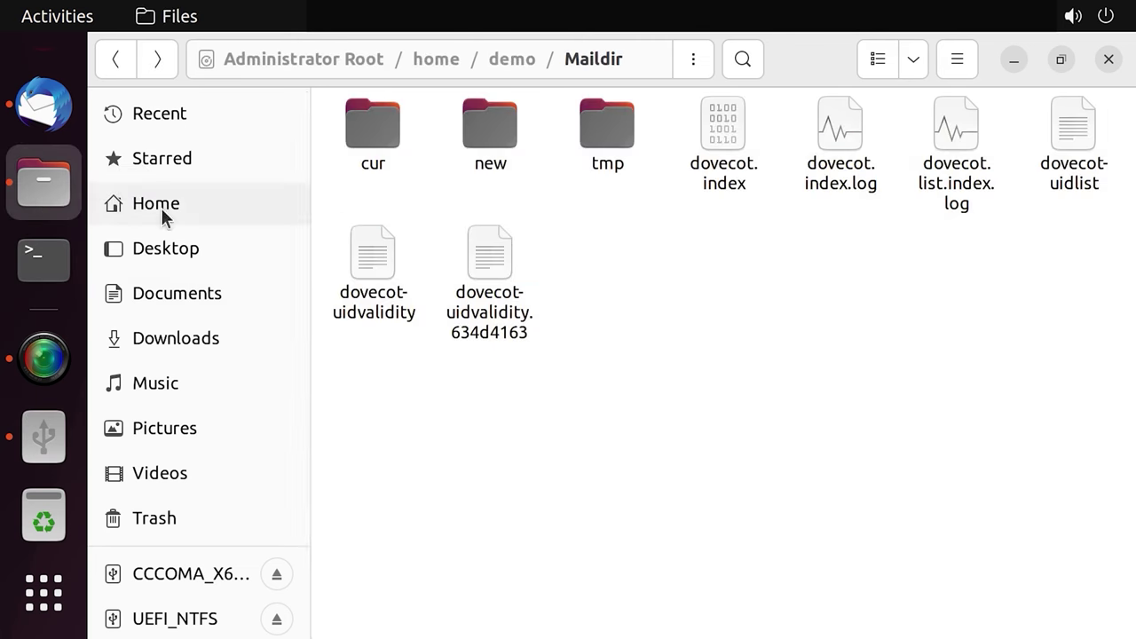
double_click(494, 133)
right_click(492, 266)
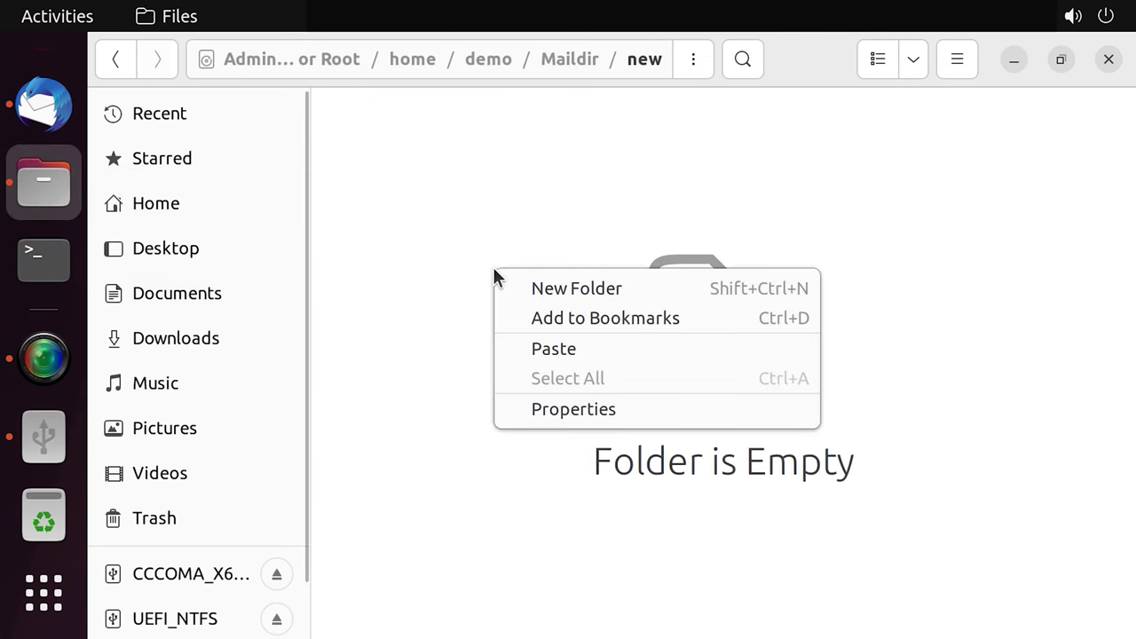
left_click(569, 349)
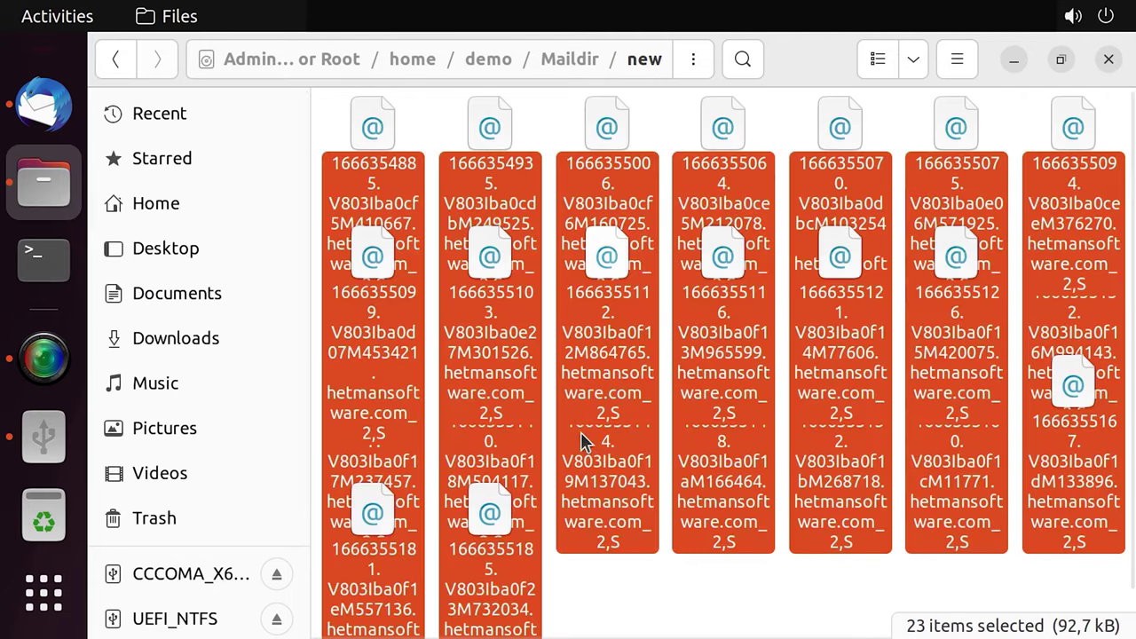
left_click(628, 614)
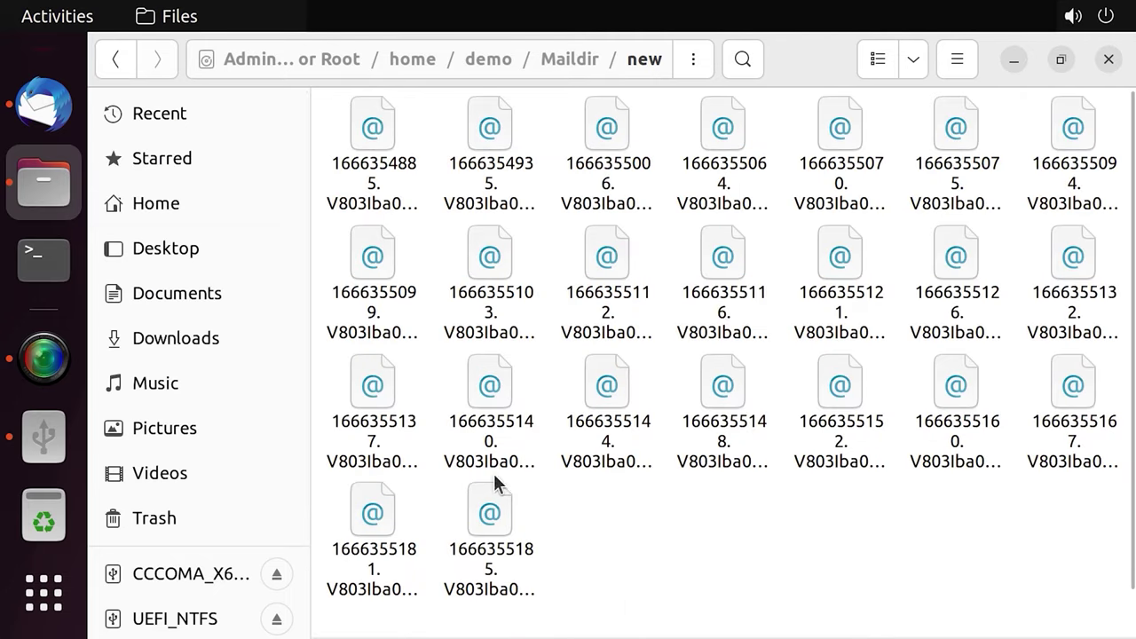
Check the demo account's Inbox in Thunderbird for the copied messages, and minimize the mail window.
left_click(43, 103)
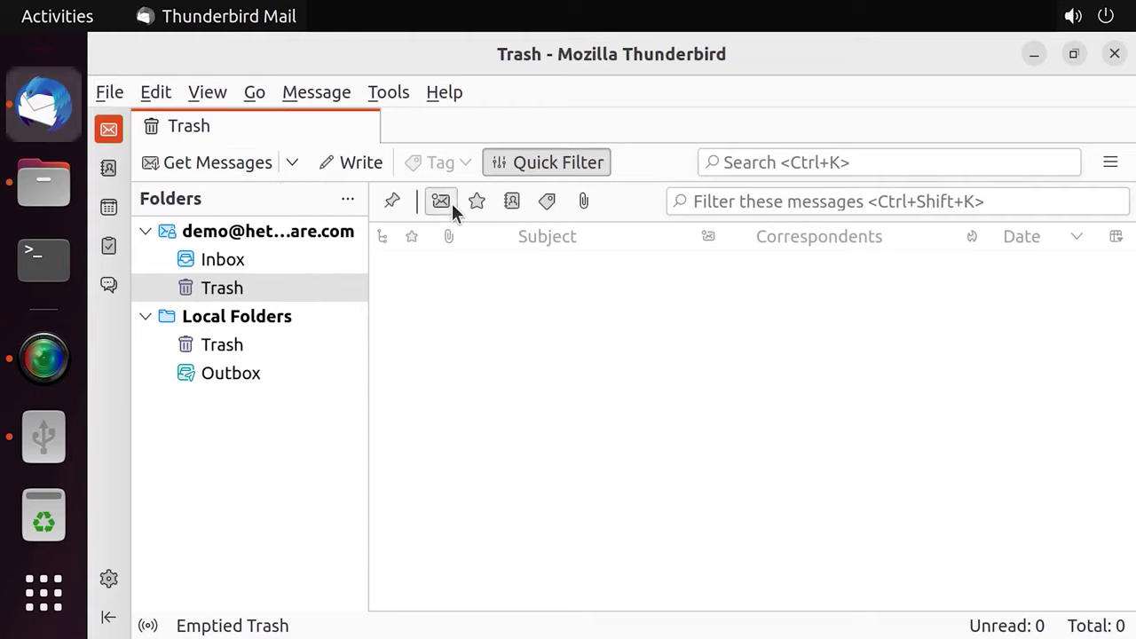
left_click(248, 262)
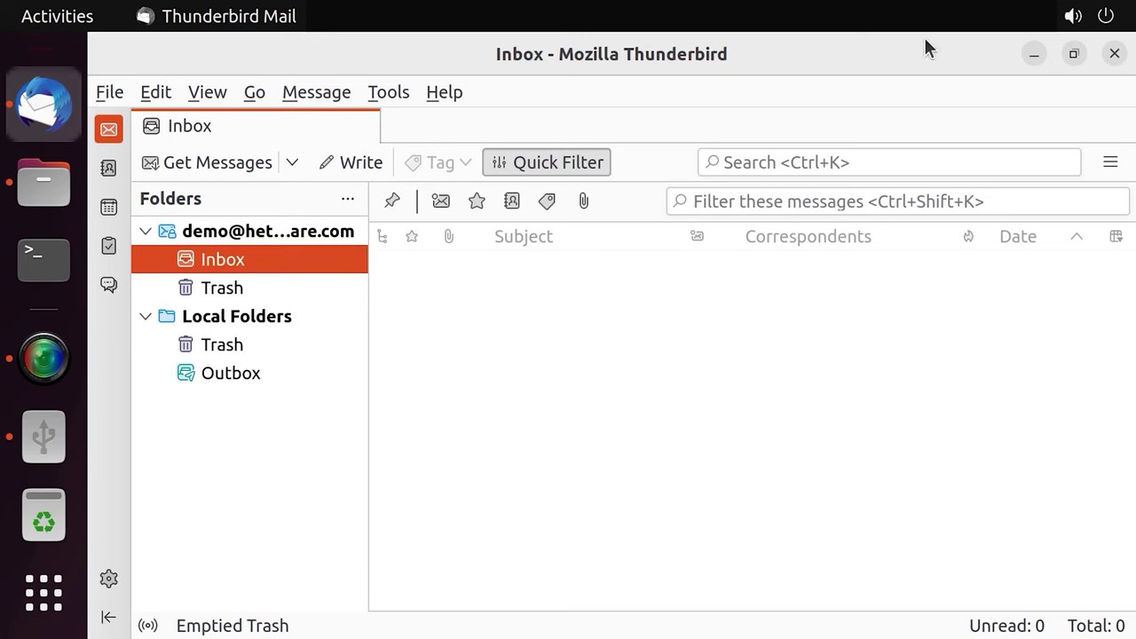
left_click(1032, 55)
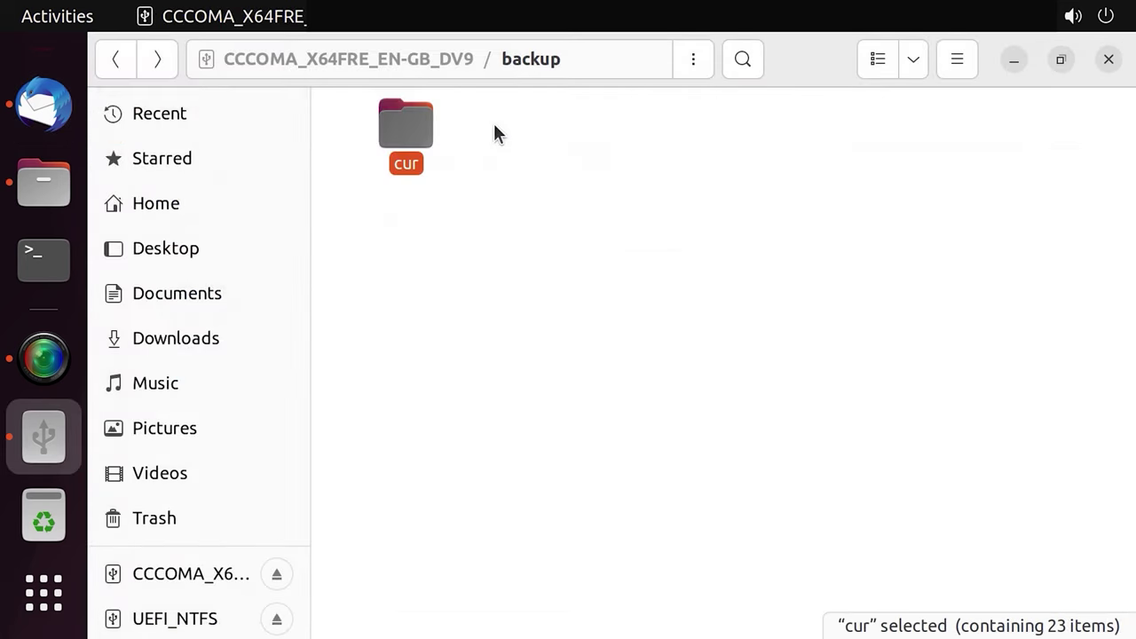
Batch-rename all message files in the USB drive's backup/cur folder, replacing "_2,S" with nothing, and check several of the file names.
double_click(403, 138)
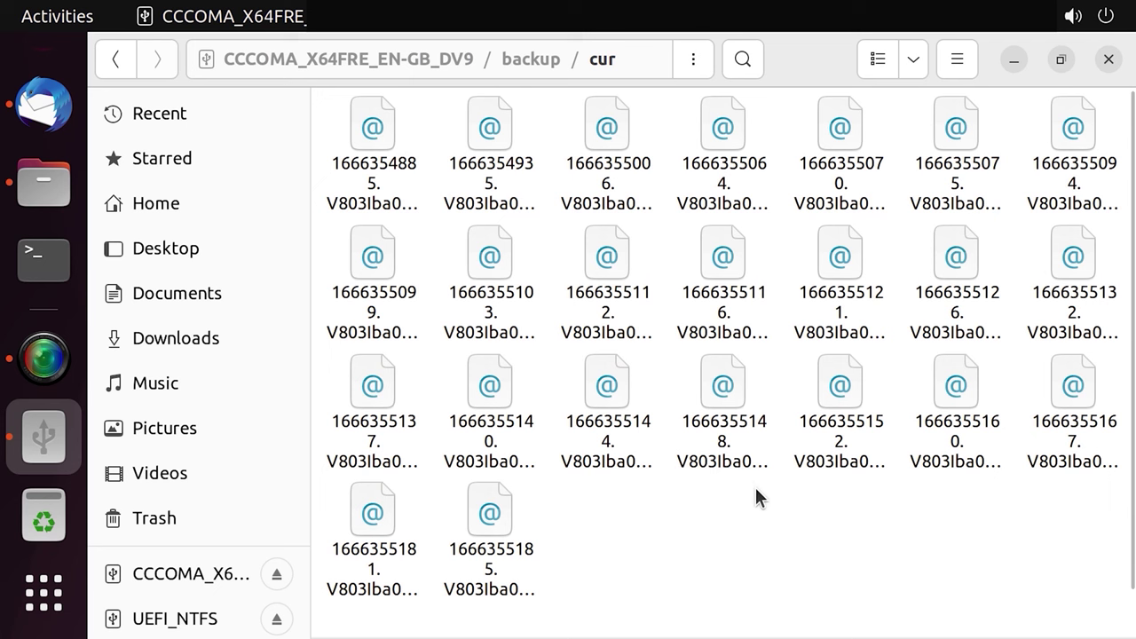
left_click(755, 506)
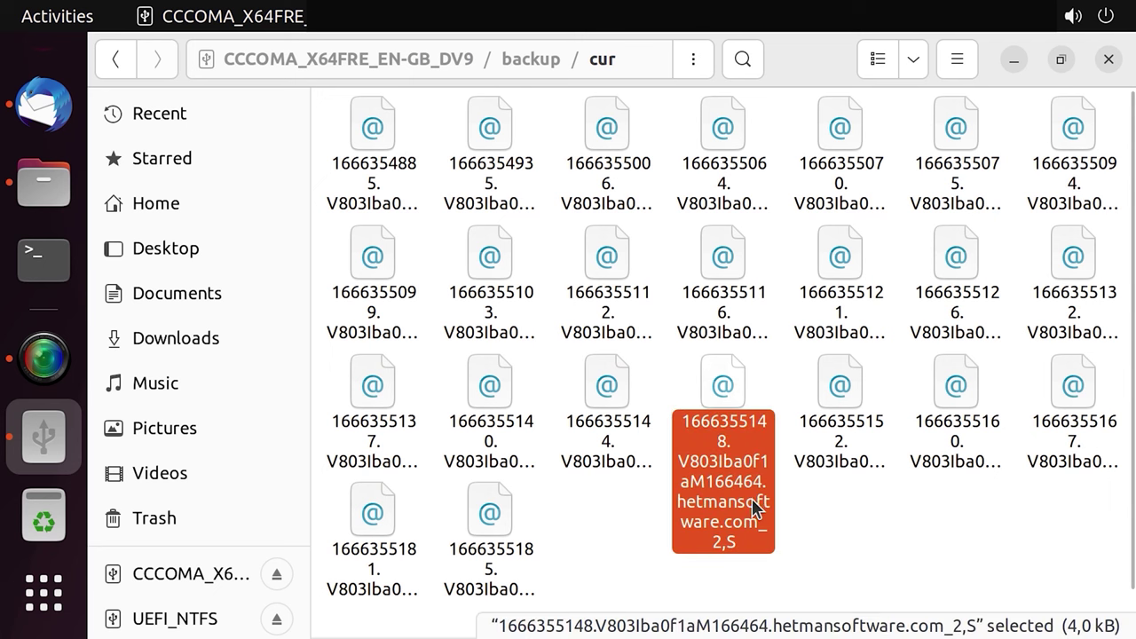
key("ctrl+a")
right_click(735, 545)
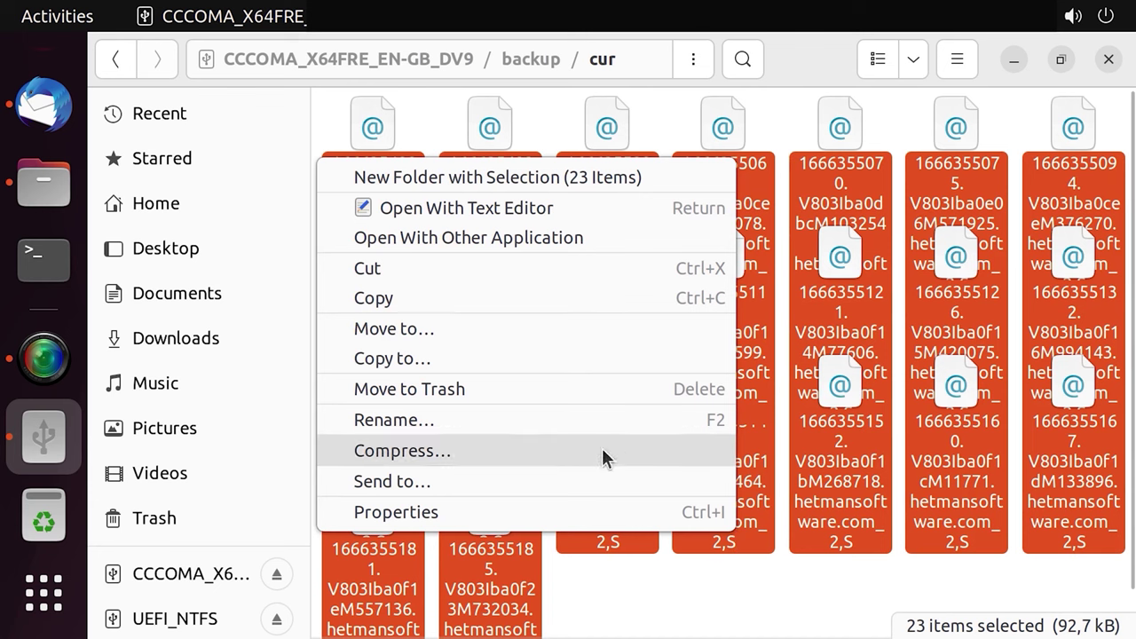
left_click(426, 430)
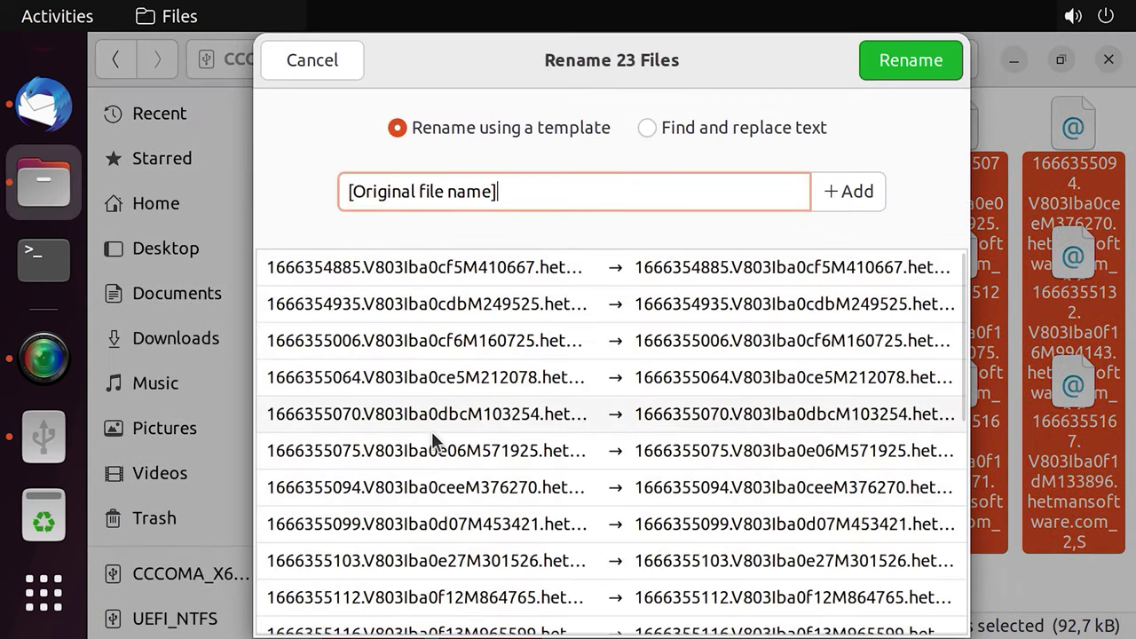
left_click(675, 127)
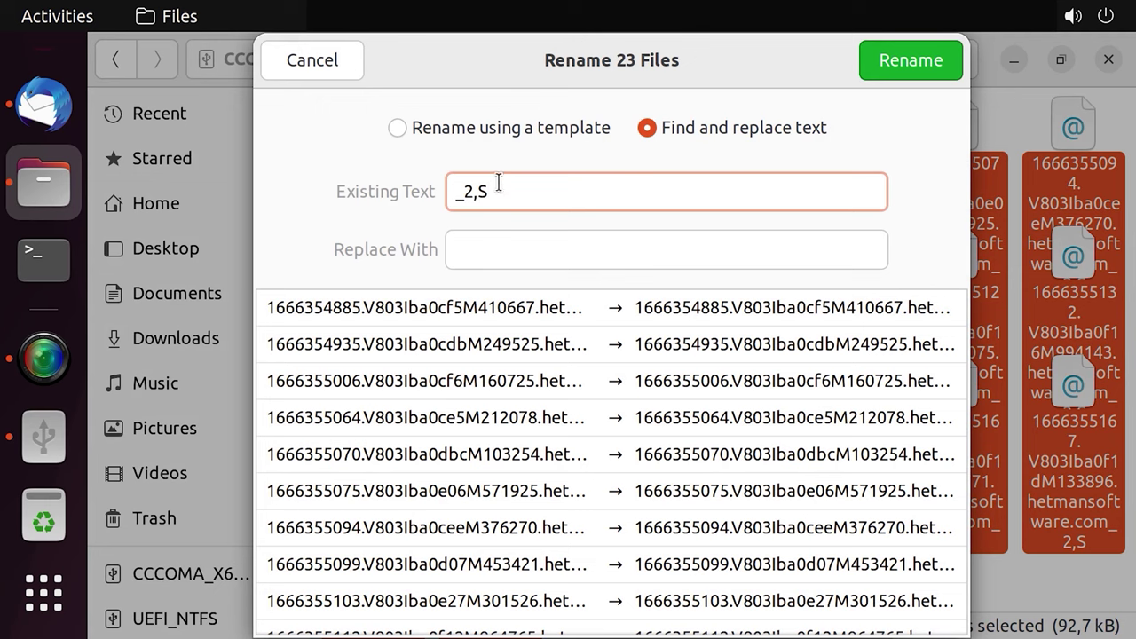
left_click(914, 69)
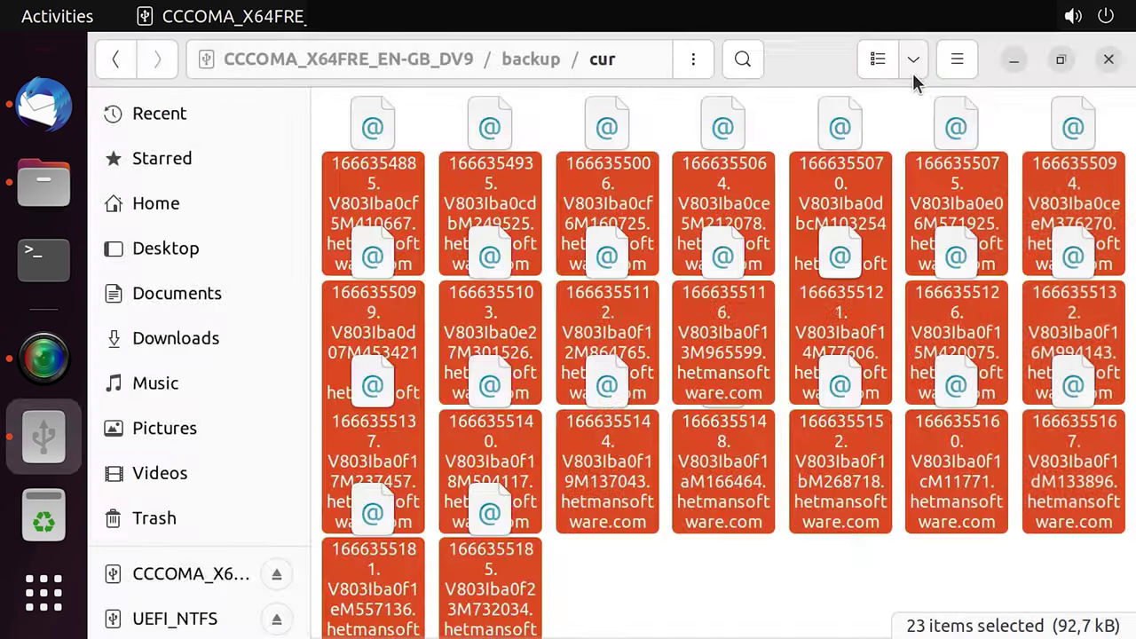
left_click(725, 497)
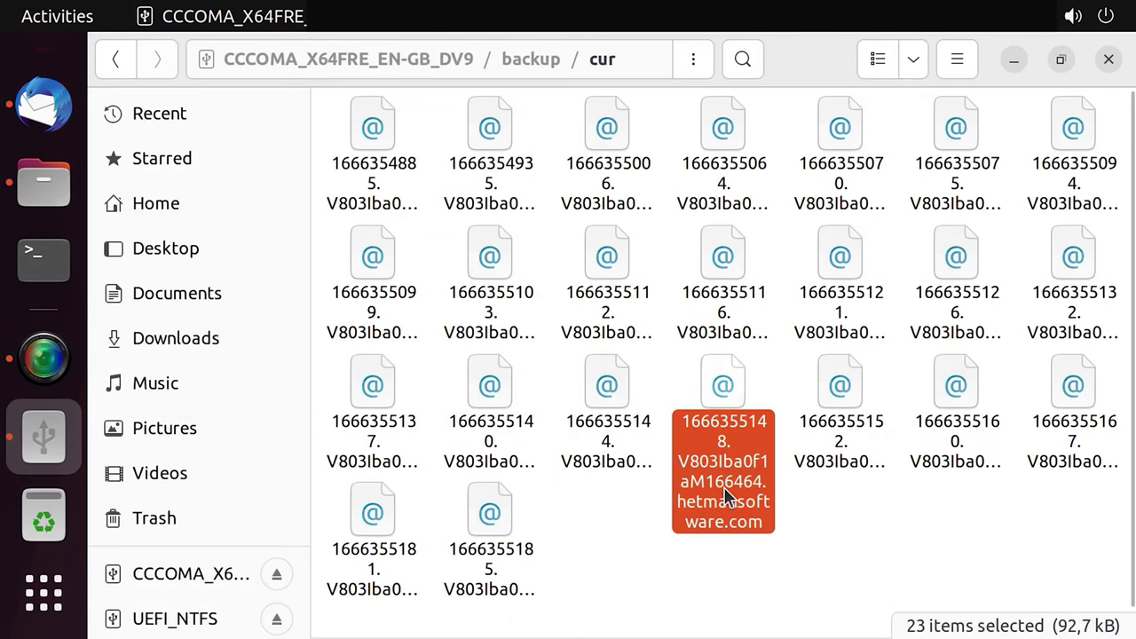
left_click(609, 449)
left_click(522, 435)
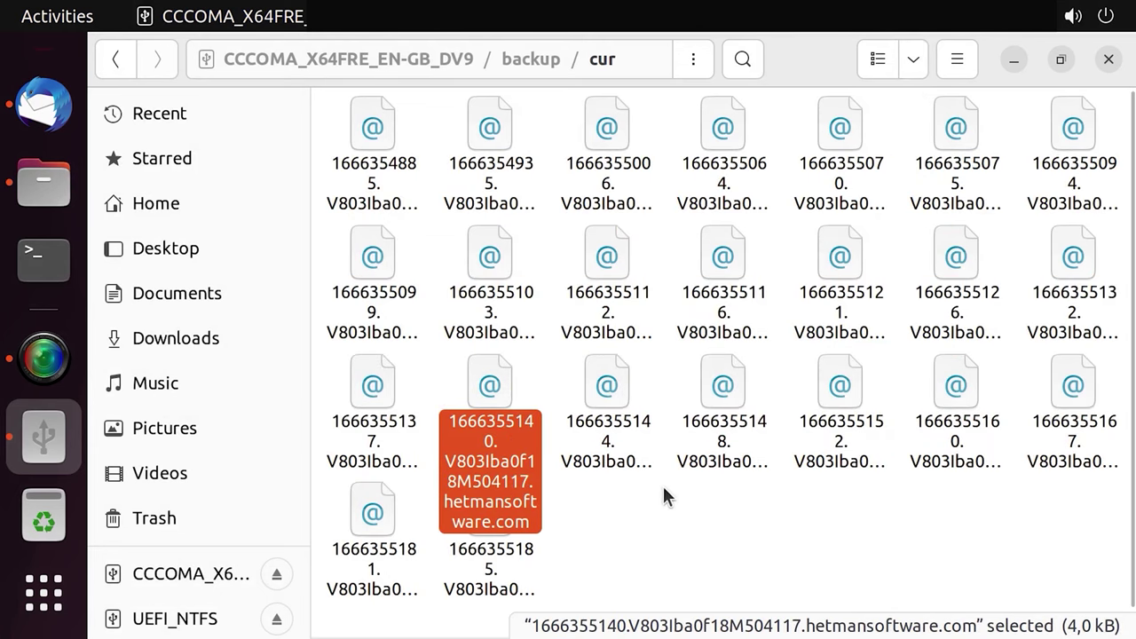
Copy all the renamed message files from backup/cur into the new folder of the demo user's Maildir.
left_click(702, 520)
key("ctrl+a")
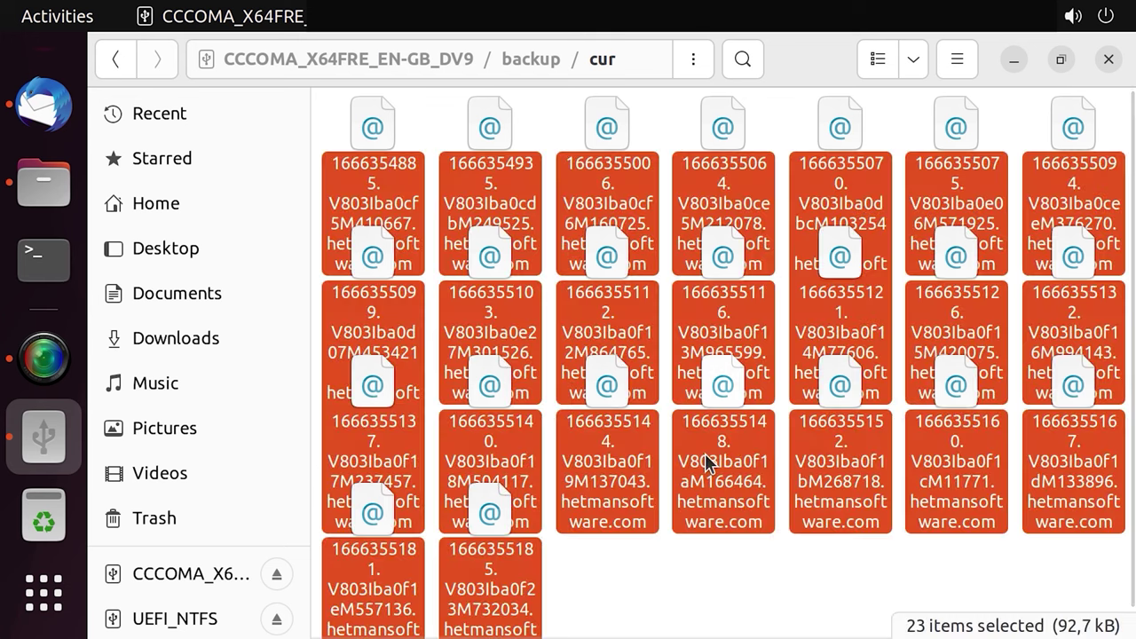
right_click(708, 460)
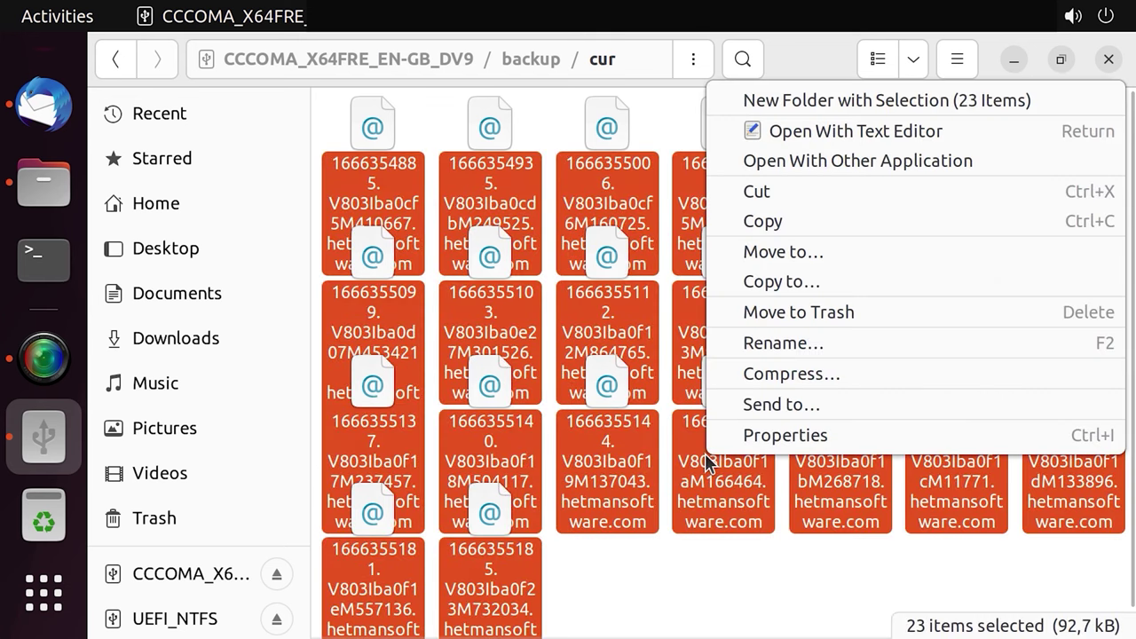
left_click(790, 229)
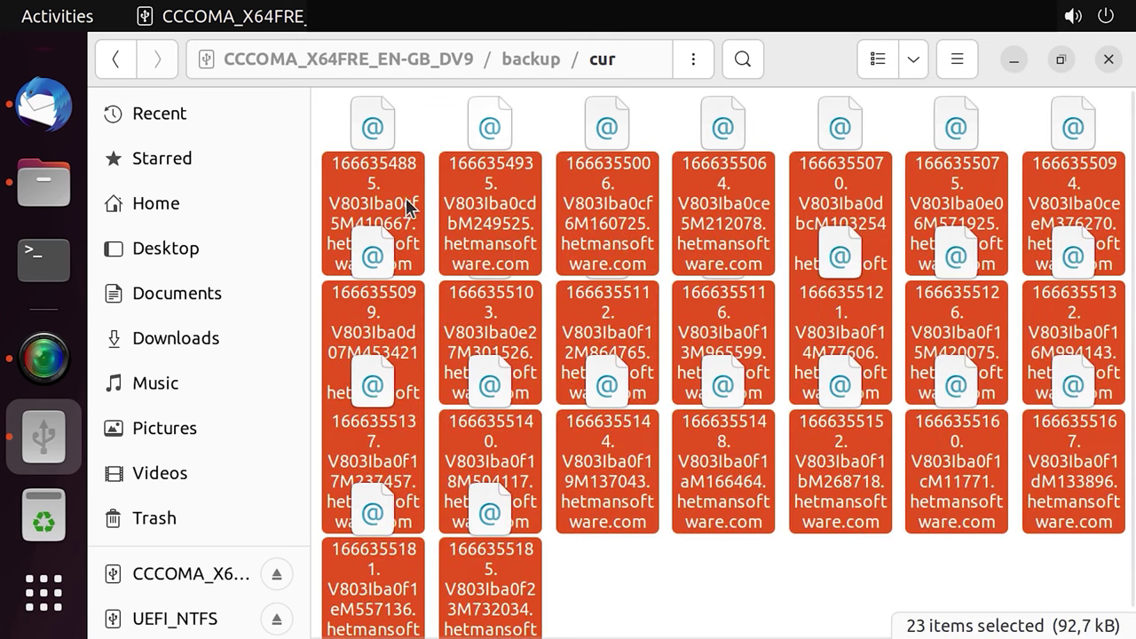
left_click(44, 185)
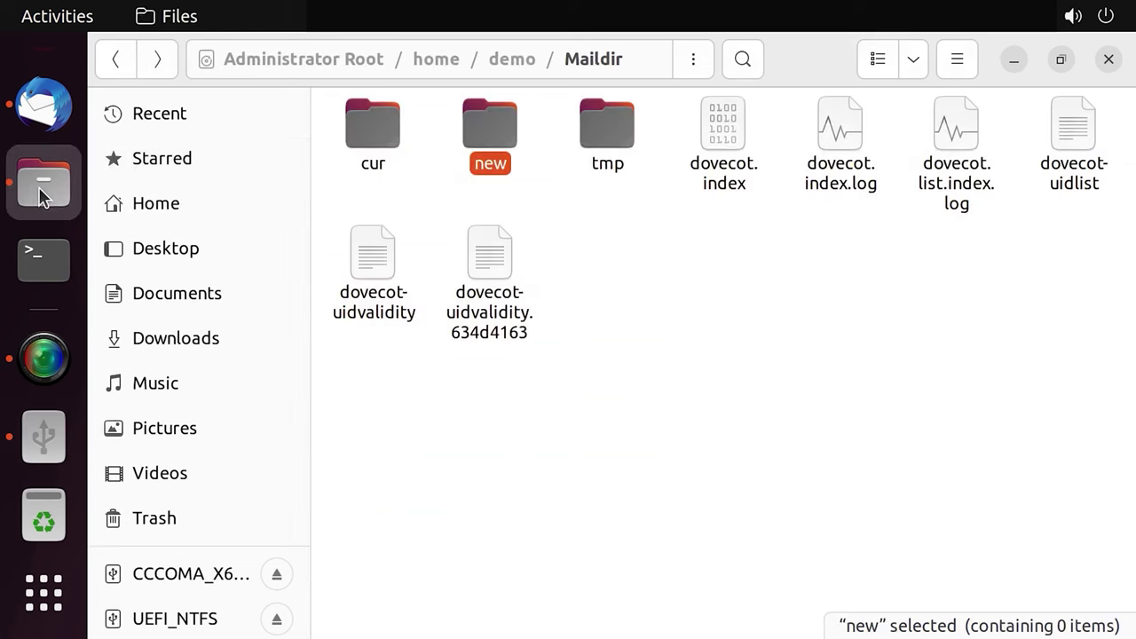
double_click(487, 133)
right_click(500, 259)
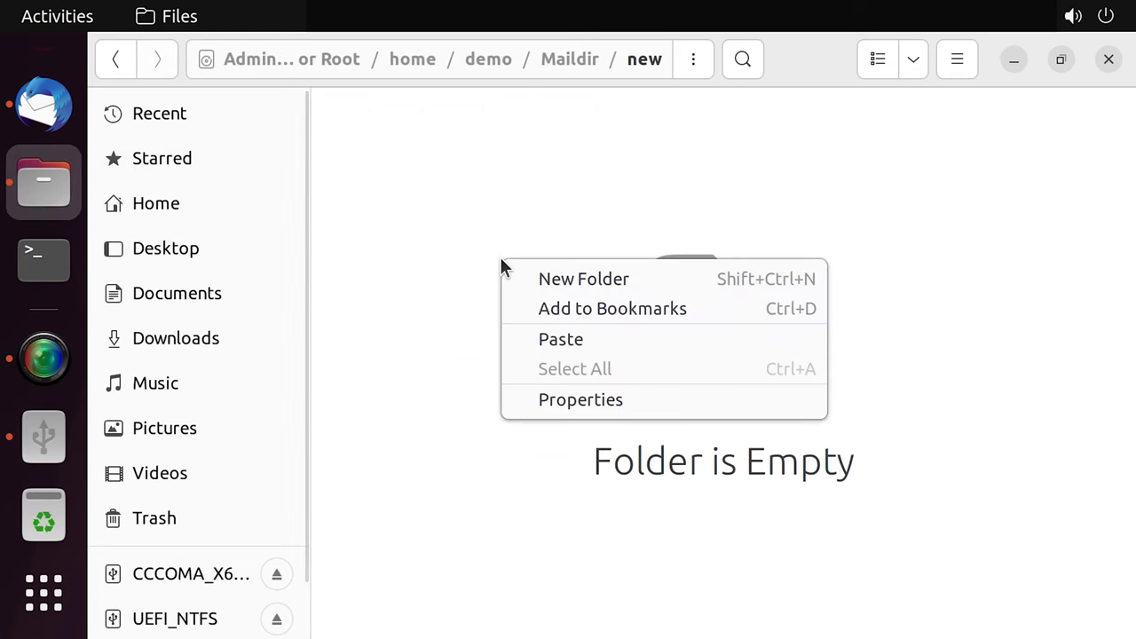
left_click(575, 337)
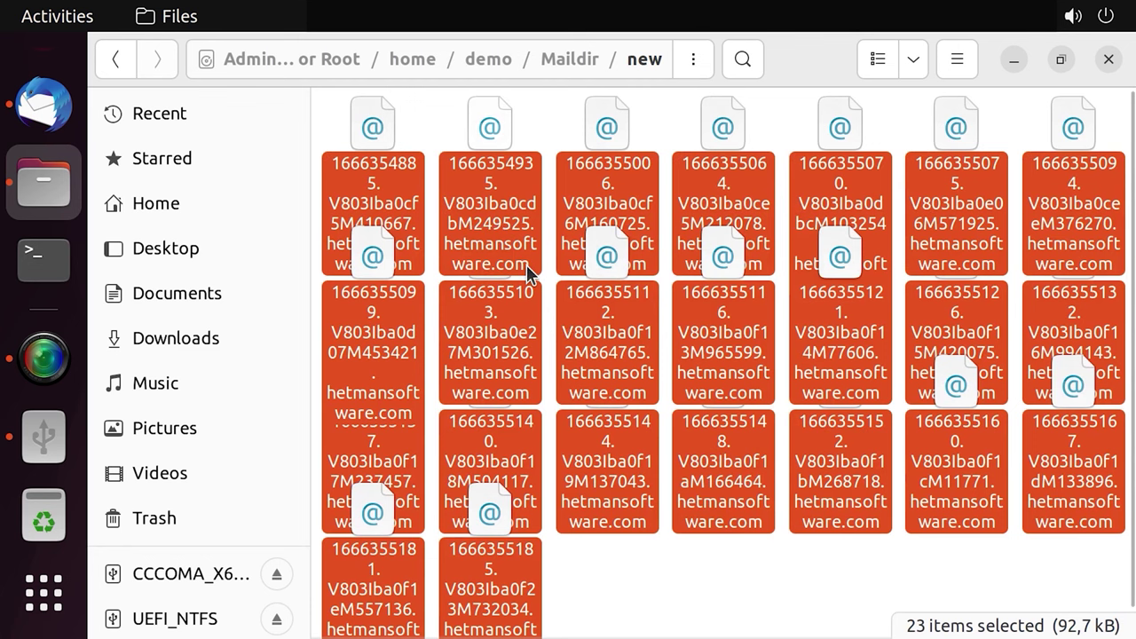
Switch to Thunderbird, fetch new messages for the demo account, and select a few of the restored messages in the Inbox.
left_click(69, 110)
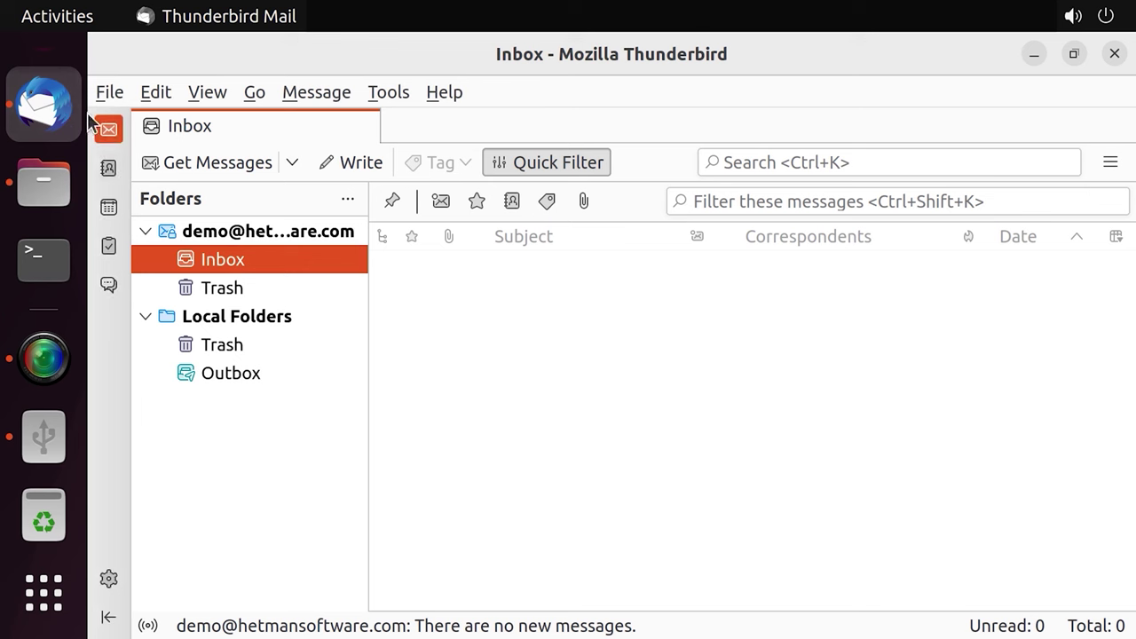
left_click(254, 167)
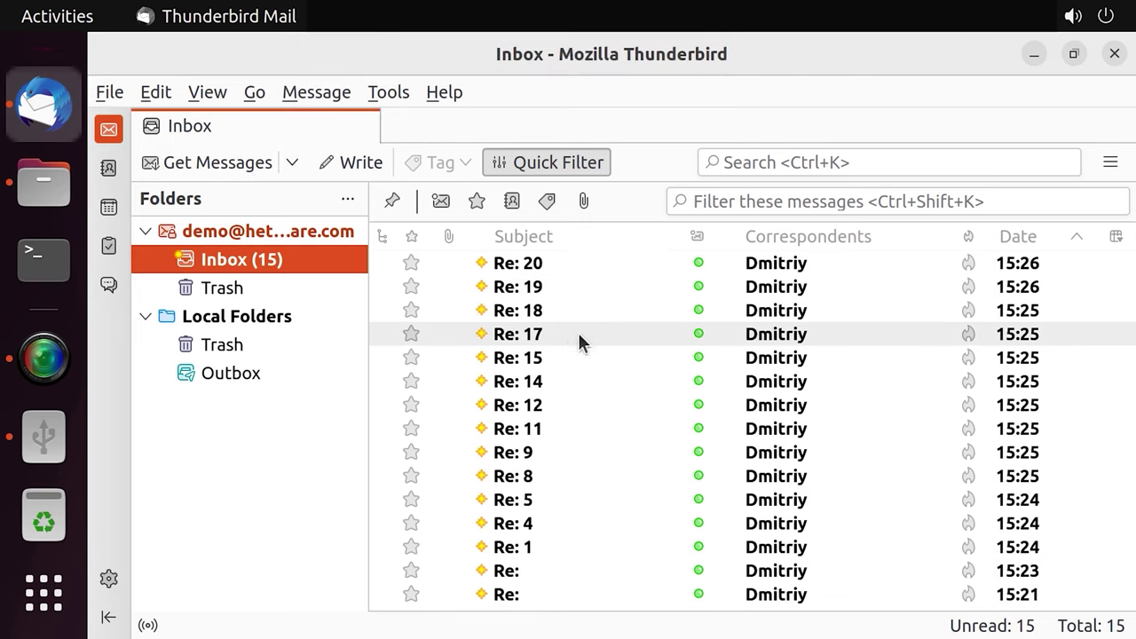
left_click(542, 263)
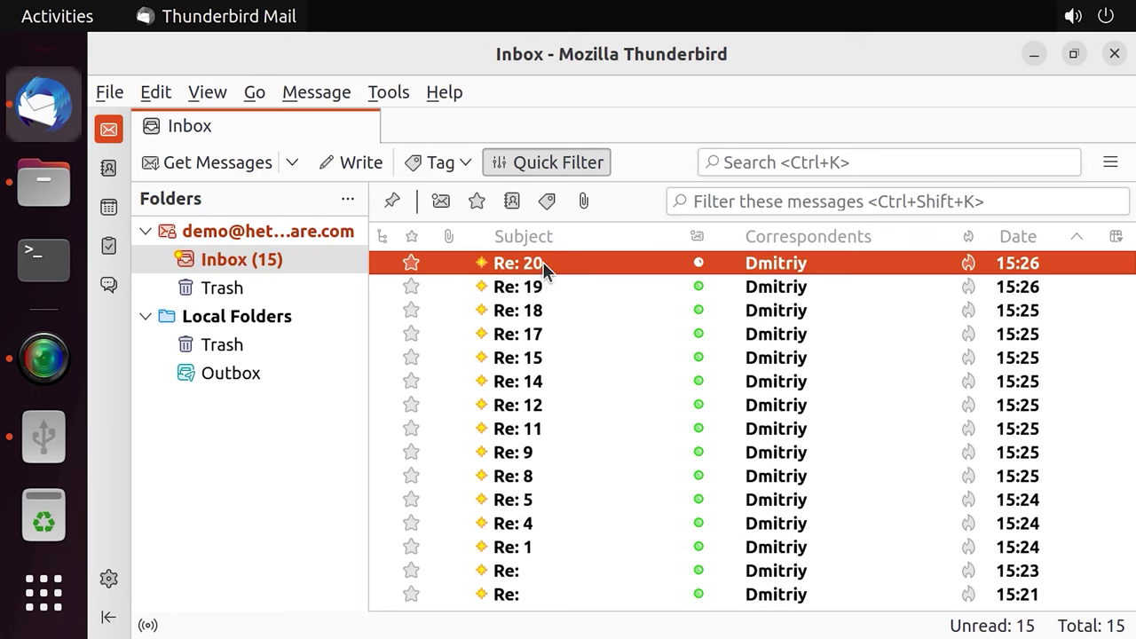
left_click(530, 286)
left_click(529, 311)
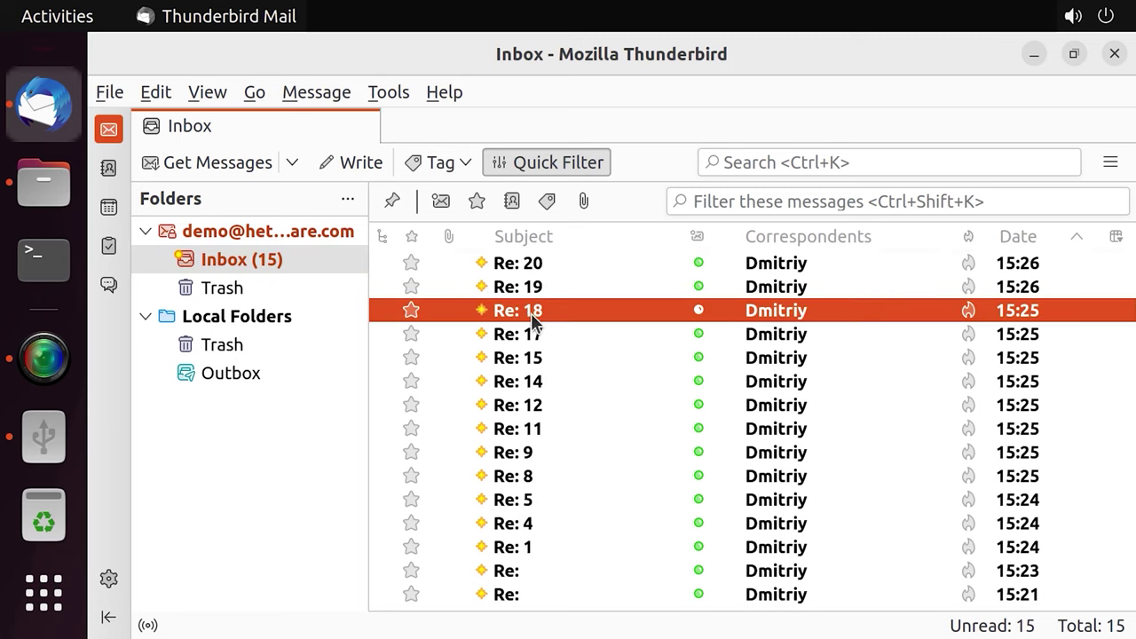
Open the restored Inbox messages Re: 20, Re: 19 and Re: 18 in separate tabs to check their contents.
double_click(525, 262)
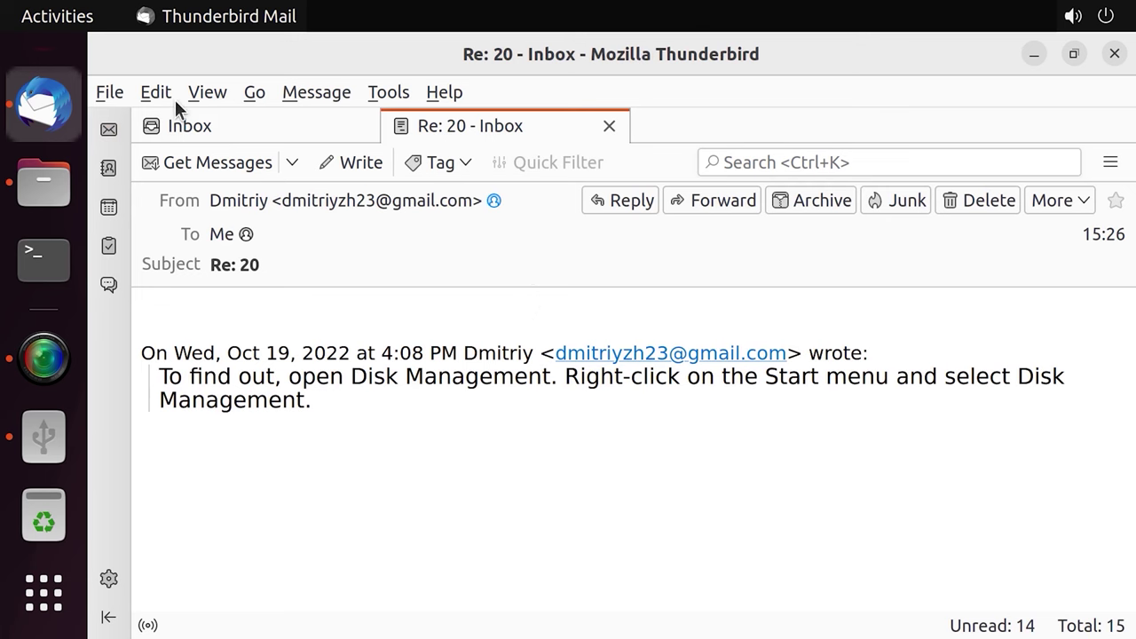
left_click(258, 125)
double_click(530, 286)
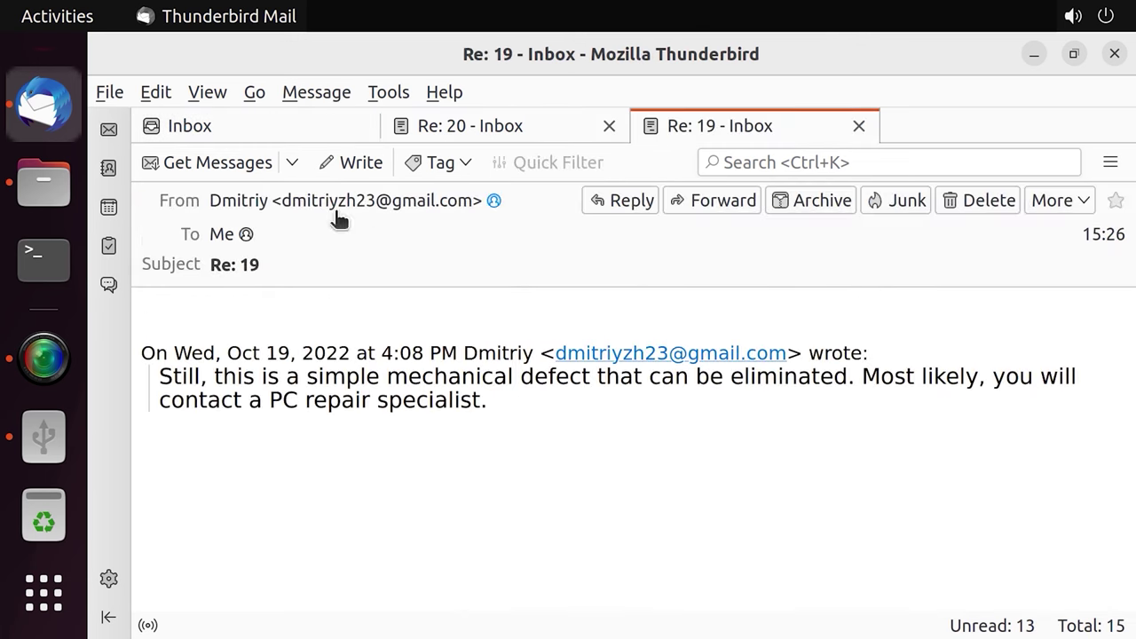
left_click(172, 126)
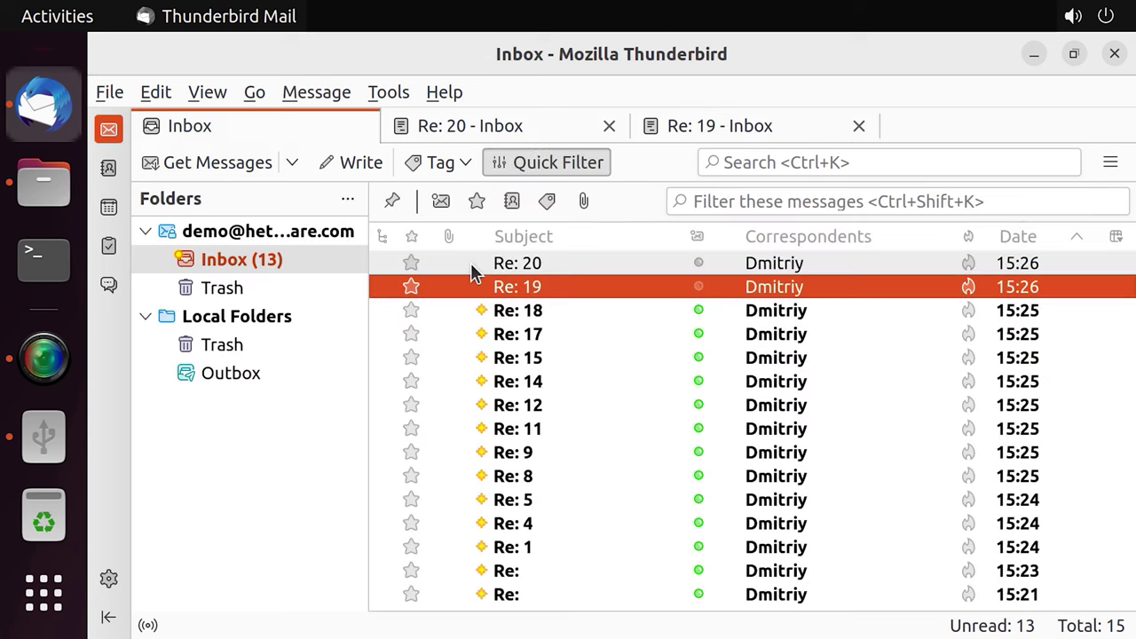
double_click(527, 309)
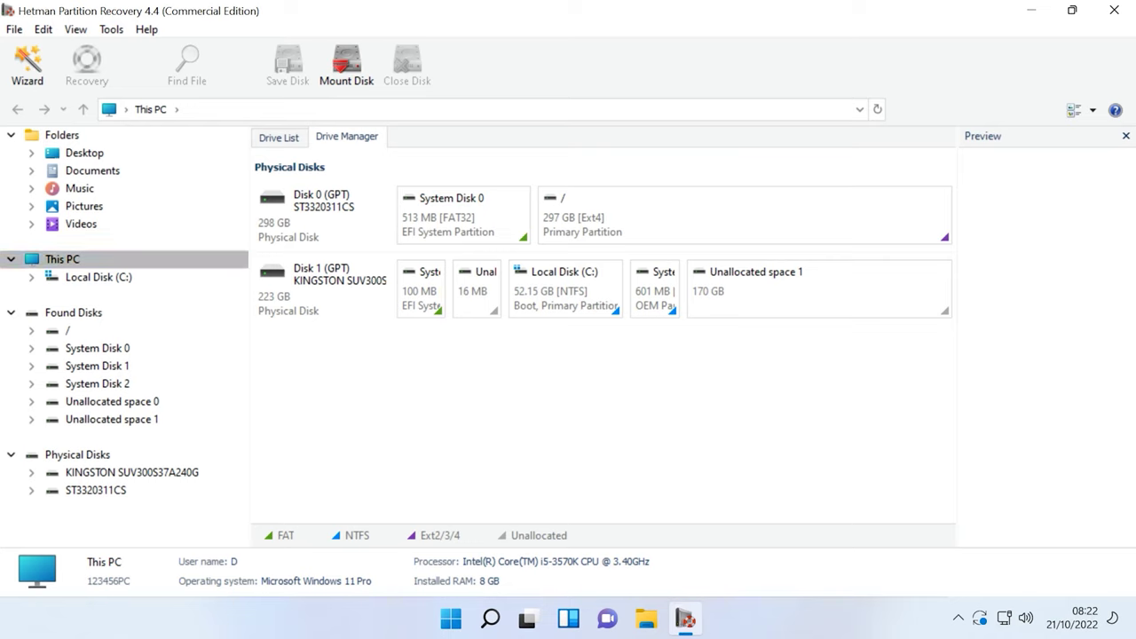
Switch to Hetman Partition Recovery and open the 297 GB Ext4 partition on Disk 0 (ST3320311CS) for analysis.
left_click(320, 213)
left_click(319, 286)
left_click(319, 213)
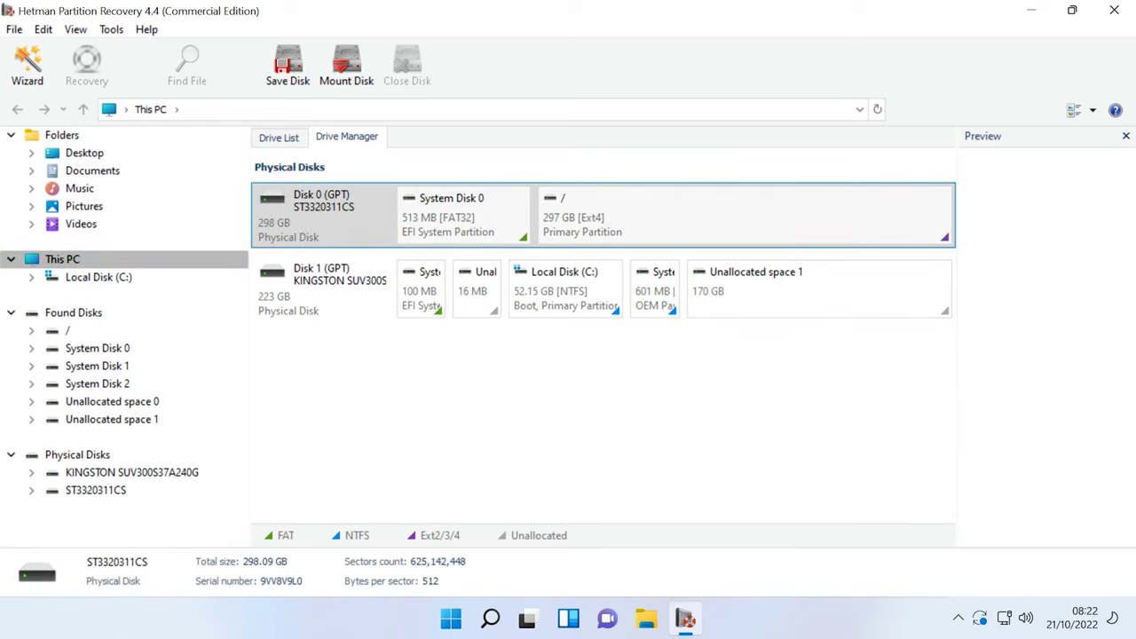
left_click(690, 220)
right_click(690, 220)
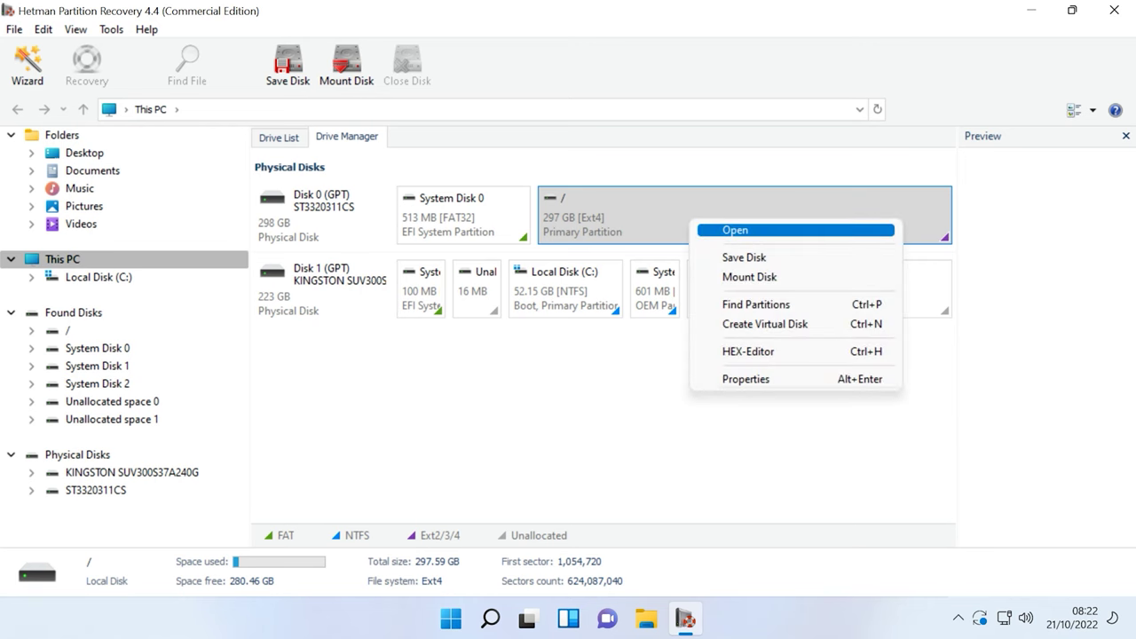
left_click(735, 230)
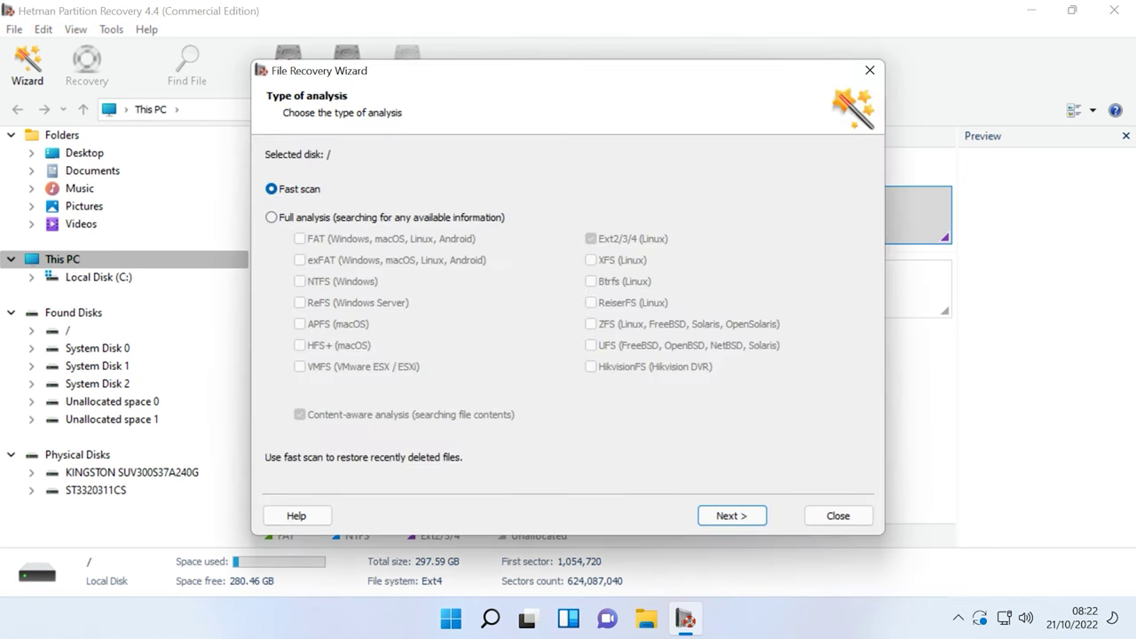
Analyze the Ext4 partition using the Fast scan type and finish the File Recovery Wizard.
left_click(271, 217)
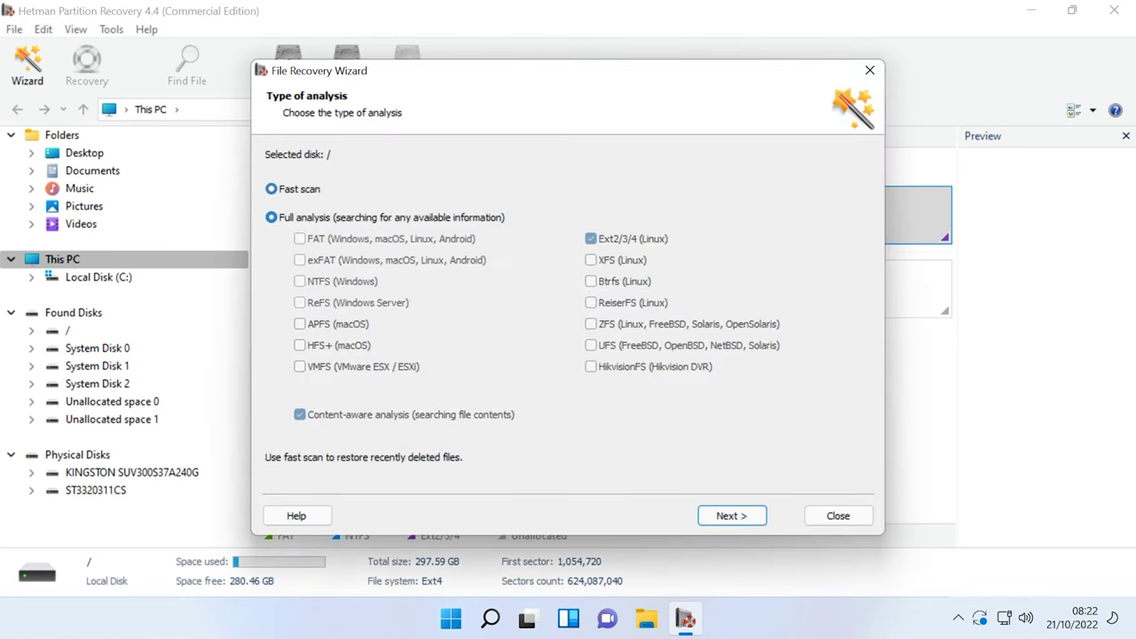
left_click(271, 189)
left_click(731, 515)
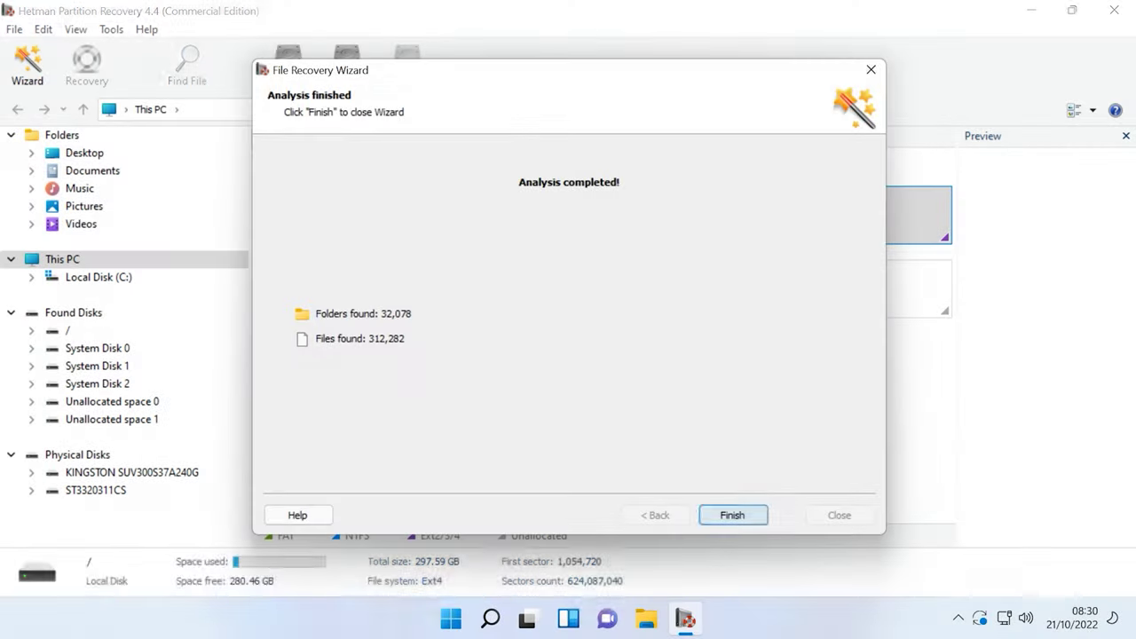
key("Return")
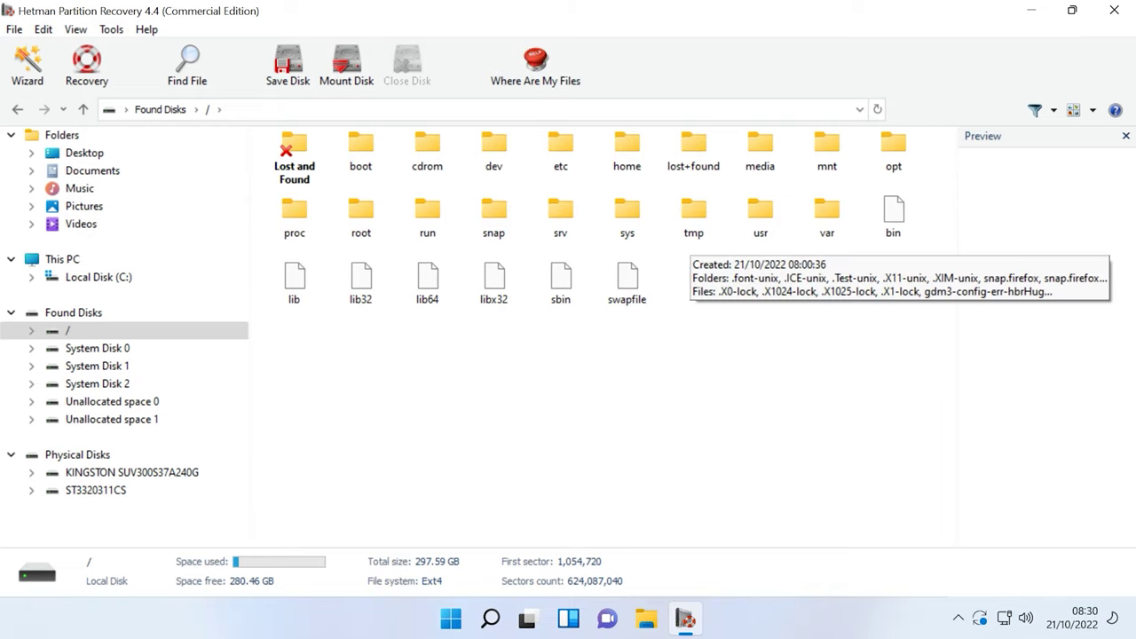
Browse the scanned partition to the home/demo/Maildir/cur folder.
double_click(627, 147)
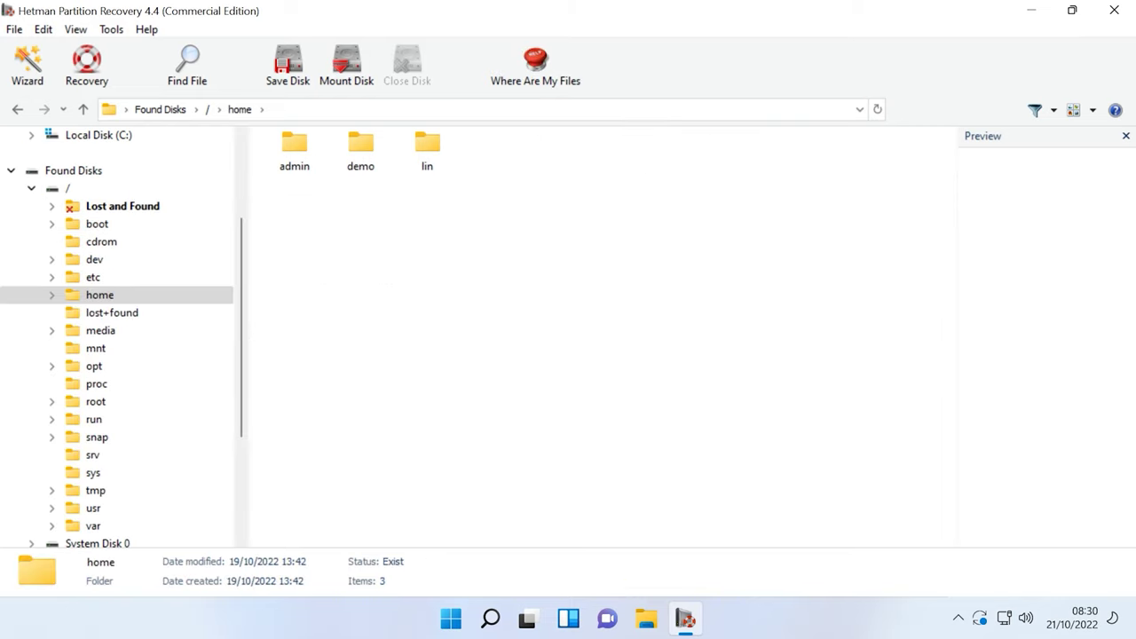
double_click(361, 147)
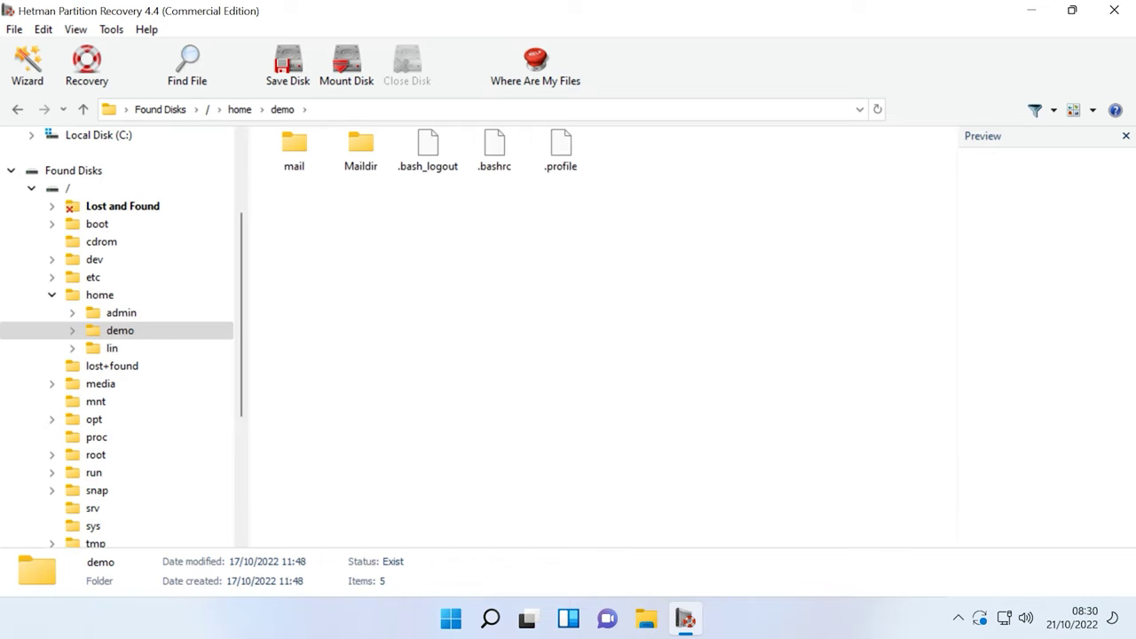
double_click(360, 146)
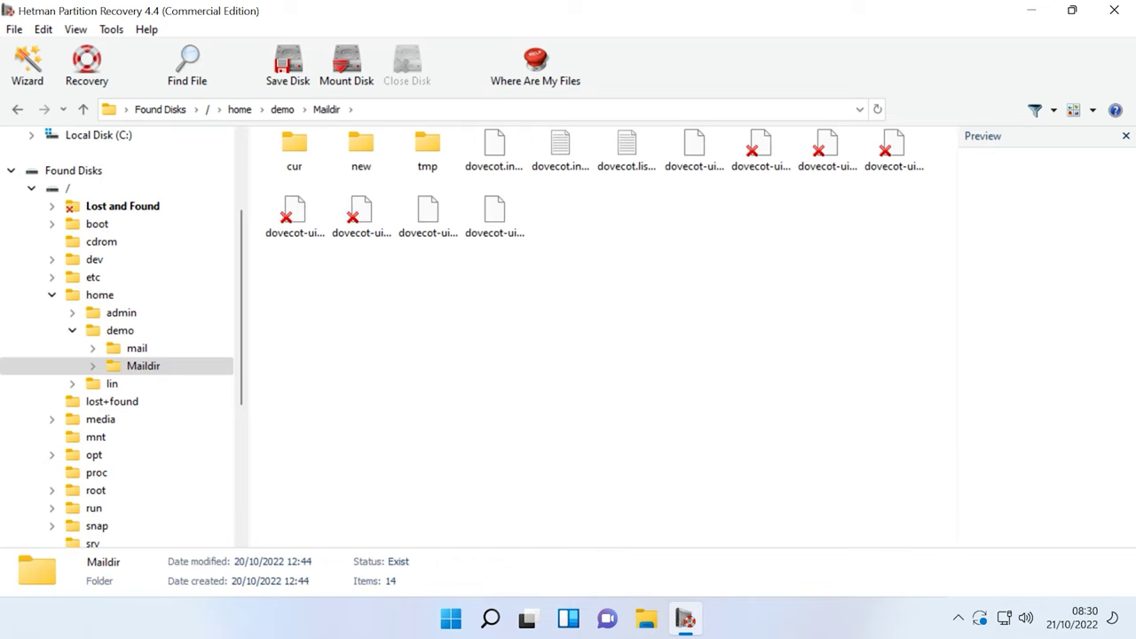
double_click(302, 168)
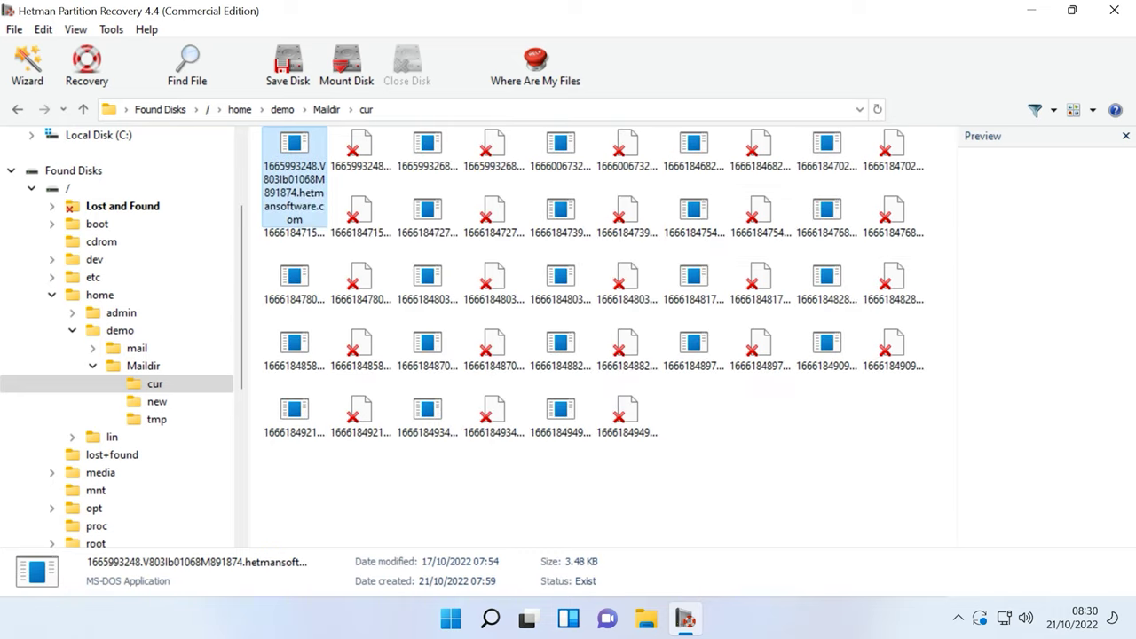
Preview the contents of several existing and deleted message files in the cur folder.
scroll(1038, 333, "down", 10)
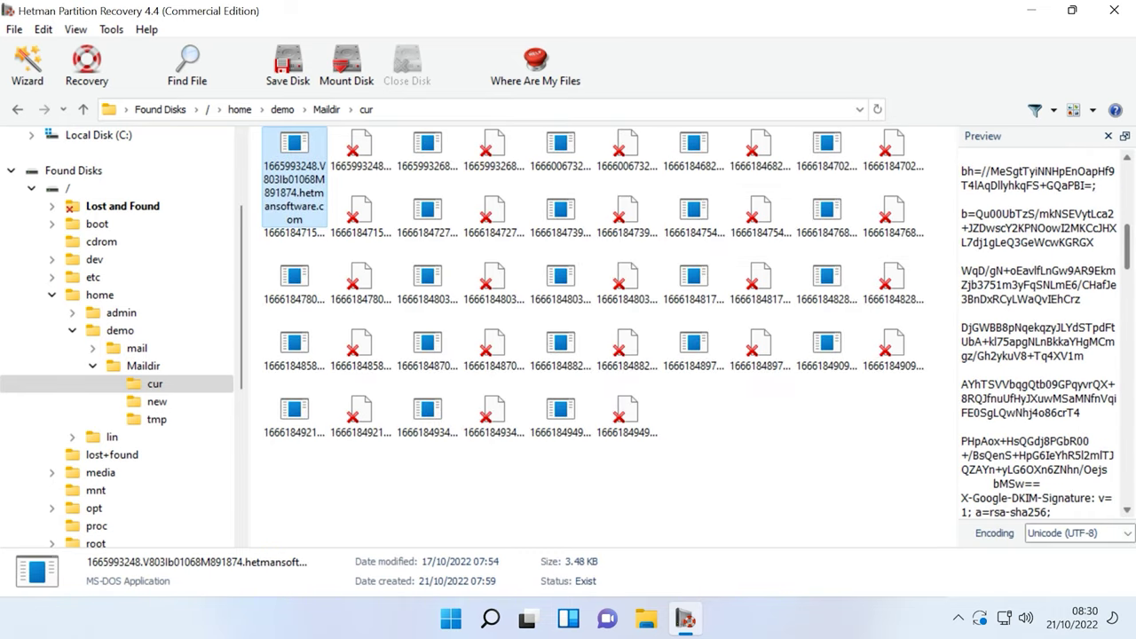
scroll(1039, 333, "up", 15)
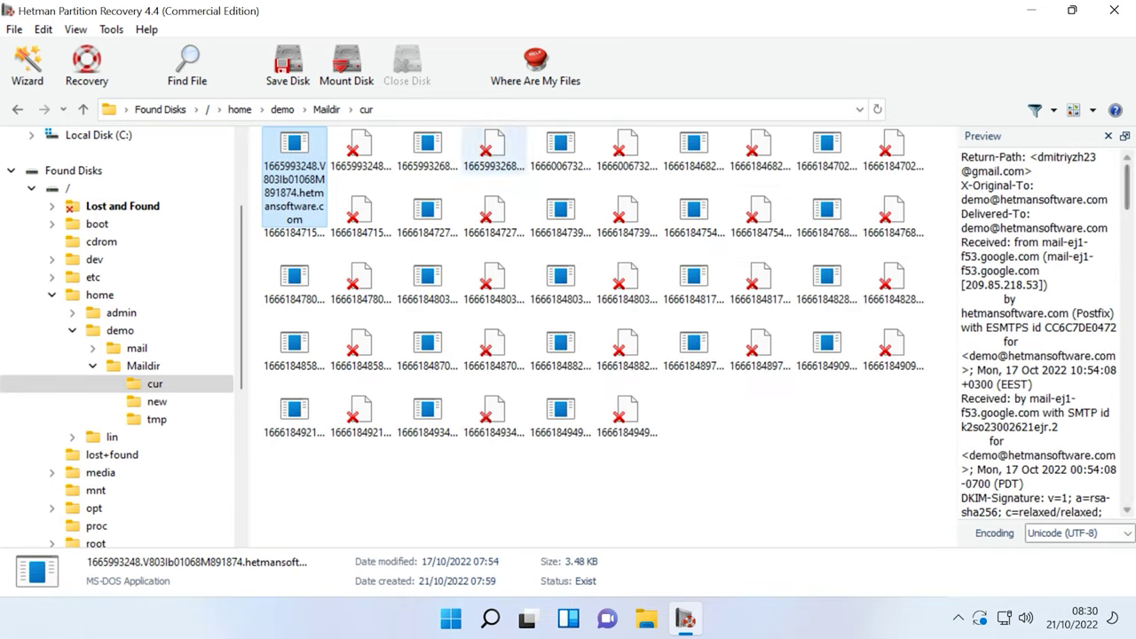
left_click(359, 149)
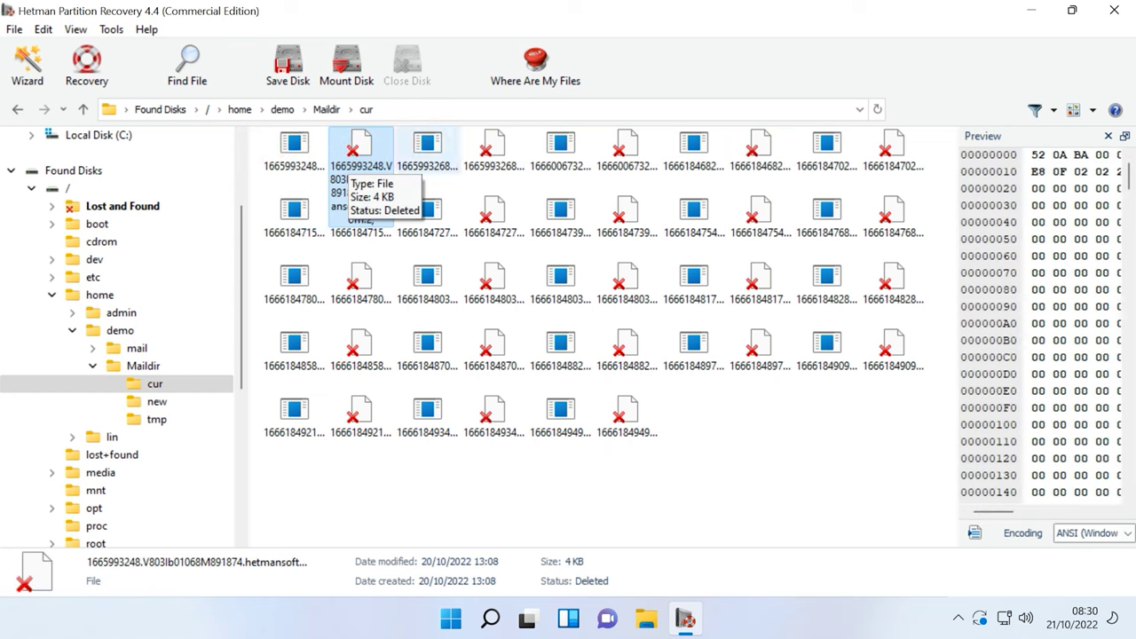
left_click(427, 149)
left_click_drag(1127, 182, 1127, 354)
left_click(559, 150)
left_click(693, 149)
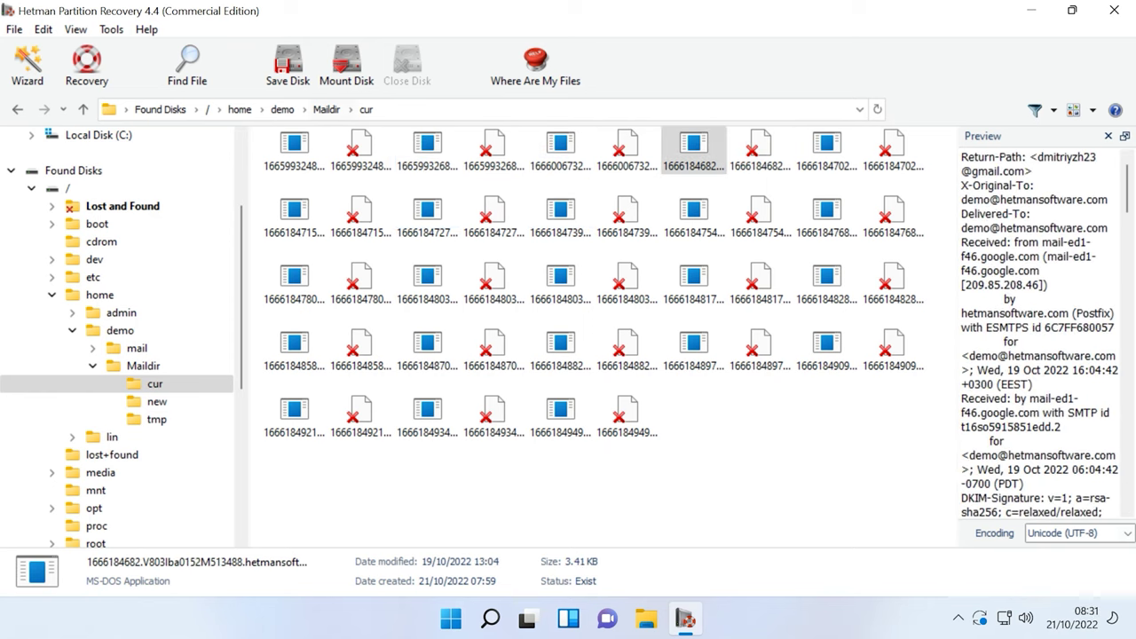
Start recovering the whole cur folder from Maildir to the hard disk path C:\20\ with its folder structure.
key("BackSpace")
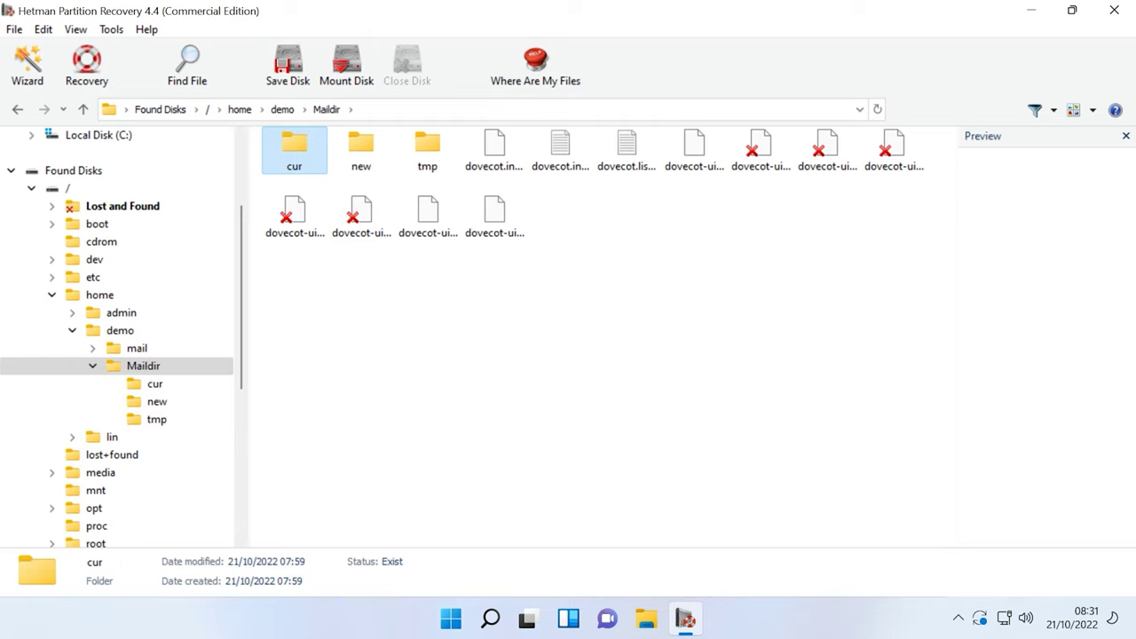
left_click(86, 64)
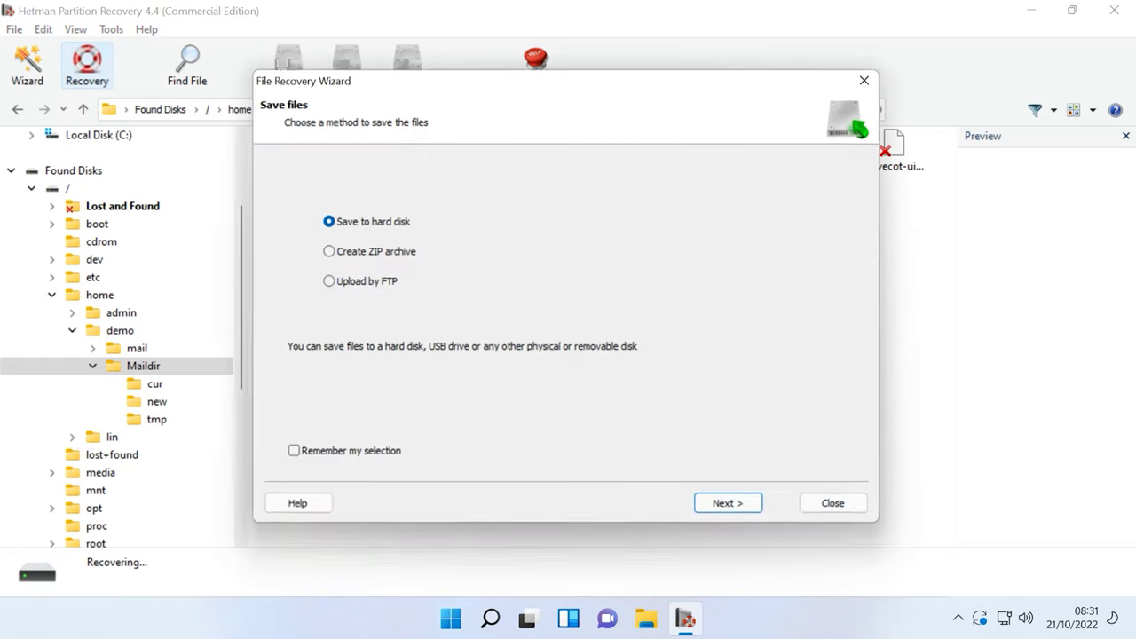
key("Return")
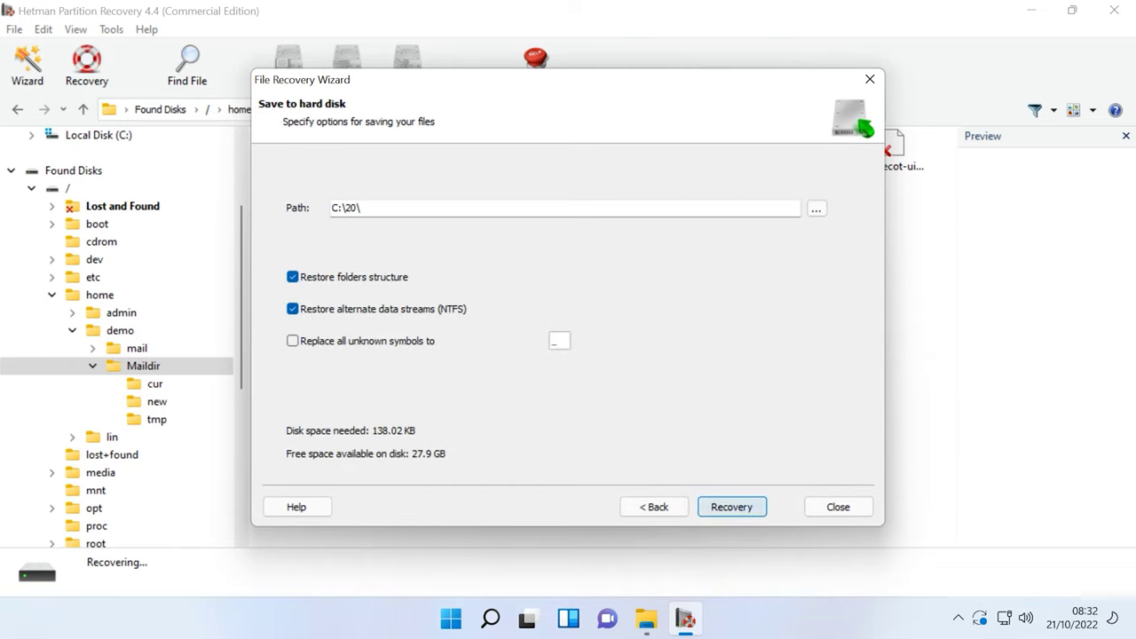
key("Return")
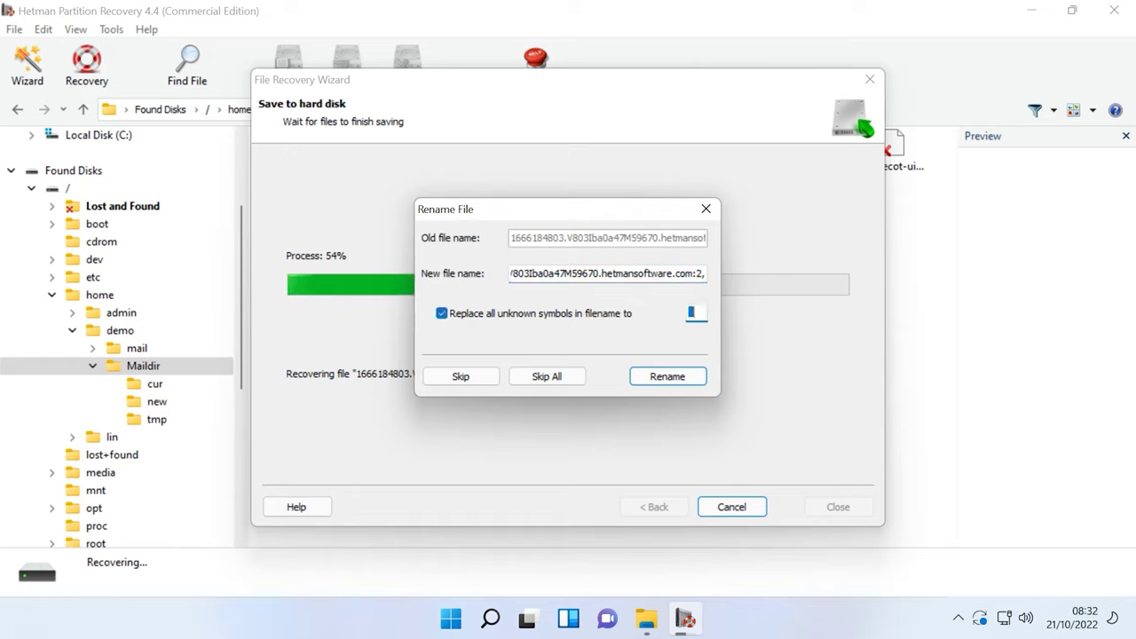
Rename the flagged message file to end in ":2,S", with unknown symbols replaced by "_", and finish the recovery.
double_click(700, 274)
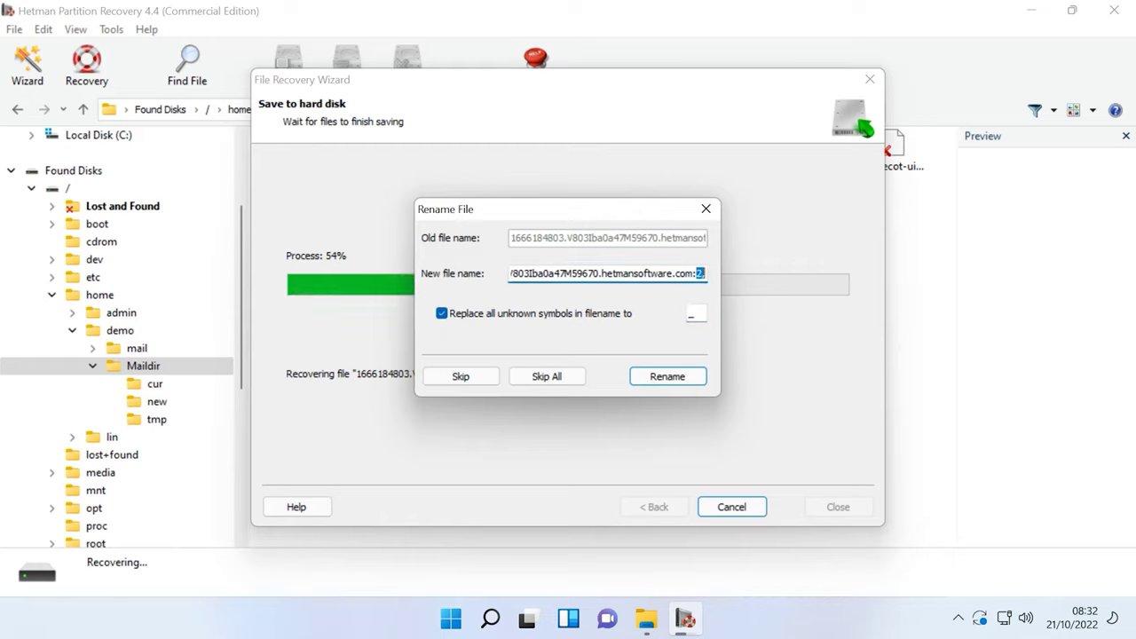
key("End")
type("S")
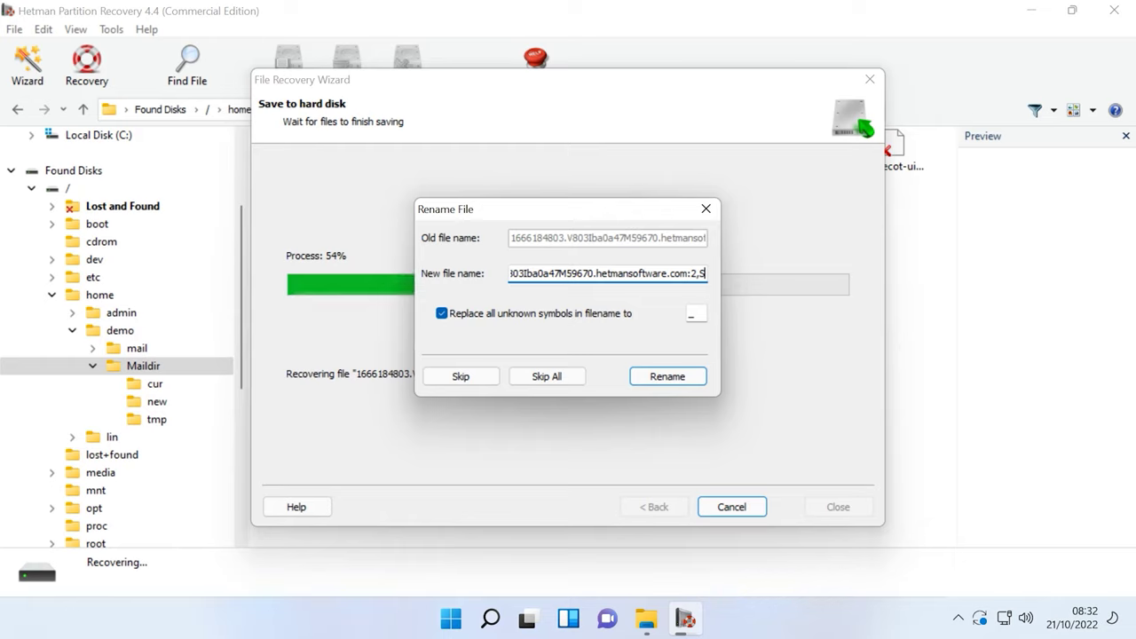
key("Return")
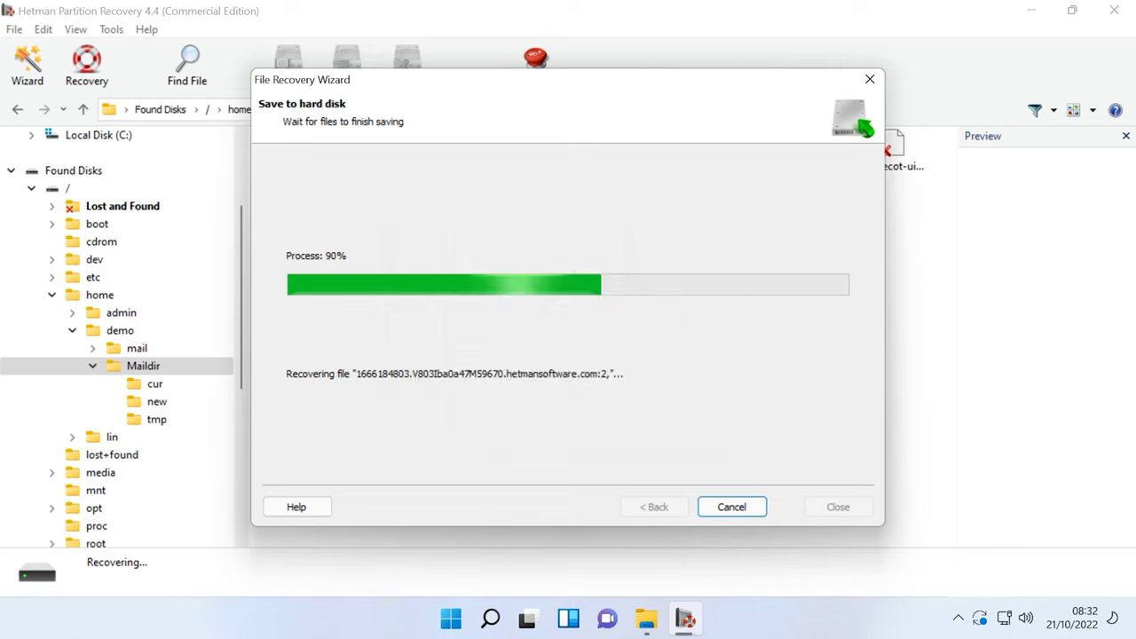
key("Return")
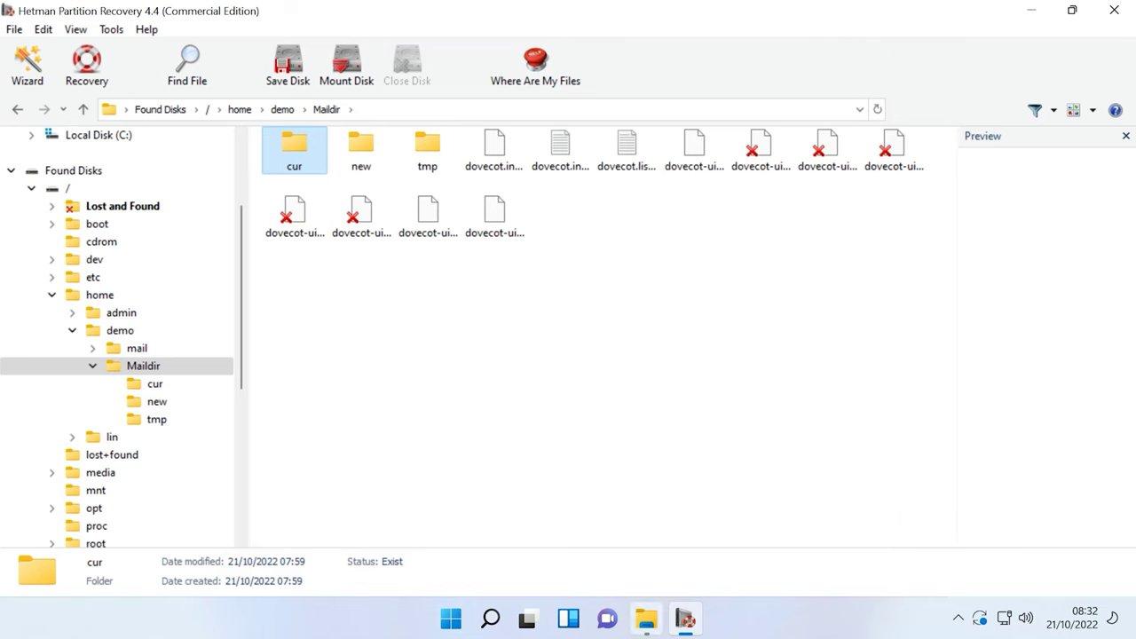
Open C:\20\cur in File Explorer and look through the recovered message files and their names.
left_click(355, 88)
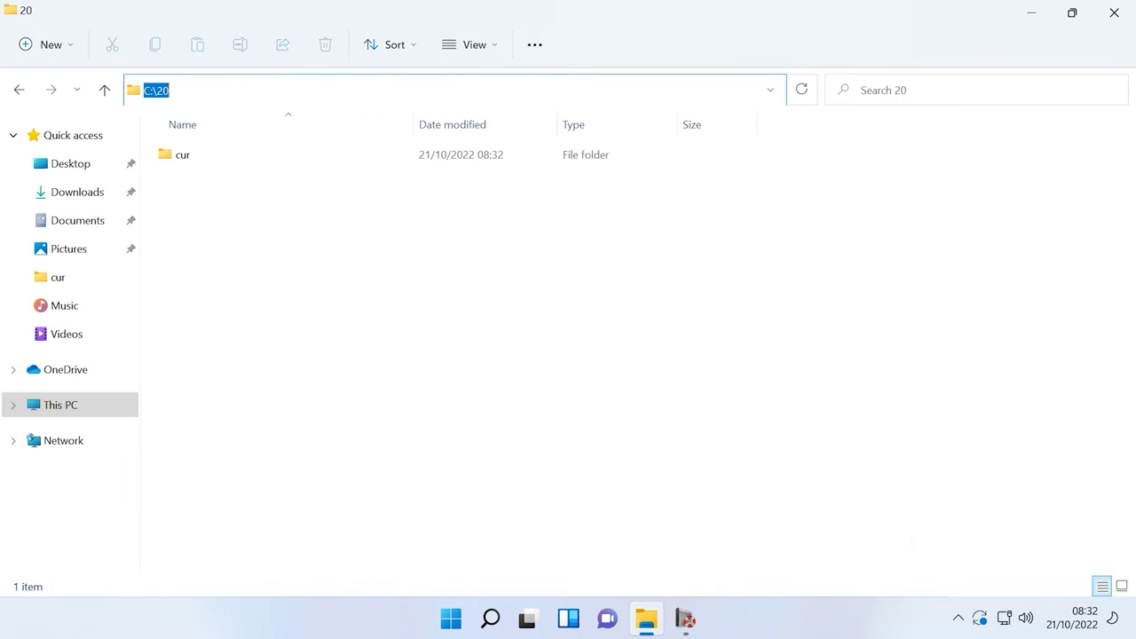
left_click(267, 155)
key("Return")
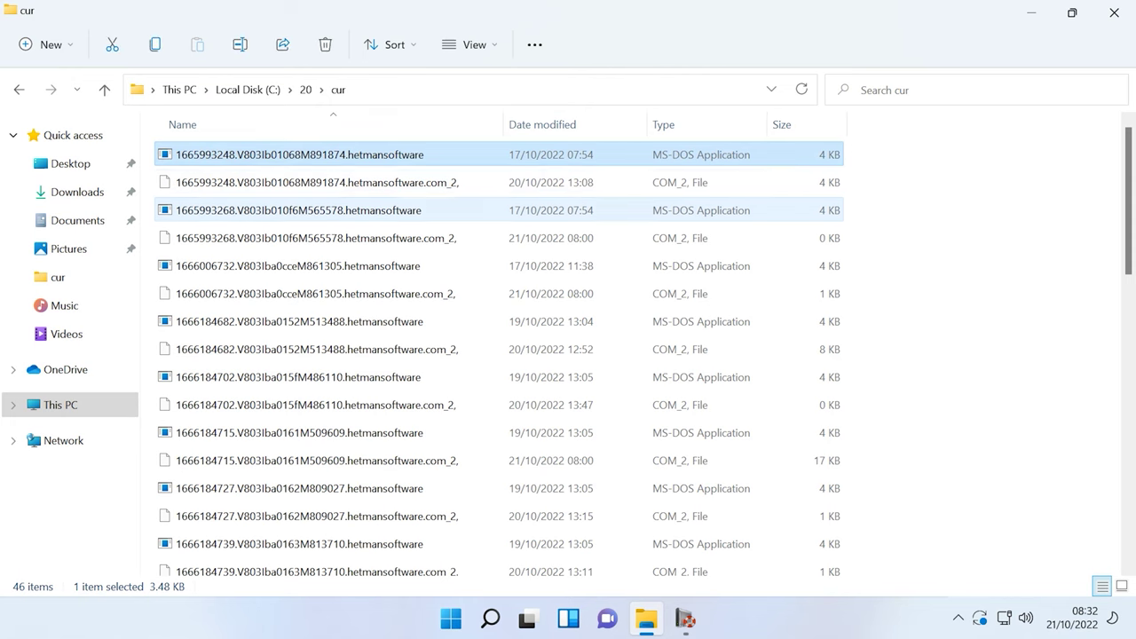
left_click(299, 210)
scroll(497, 266, "down", 7)
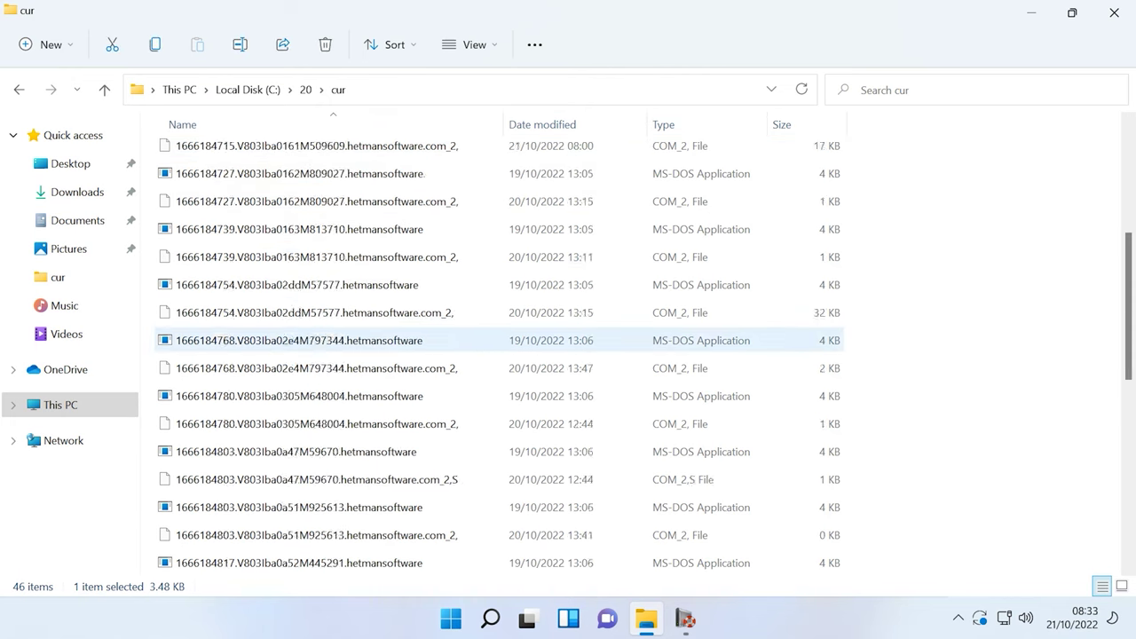
scroll(497, 322, "up", 7)
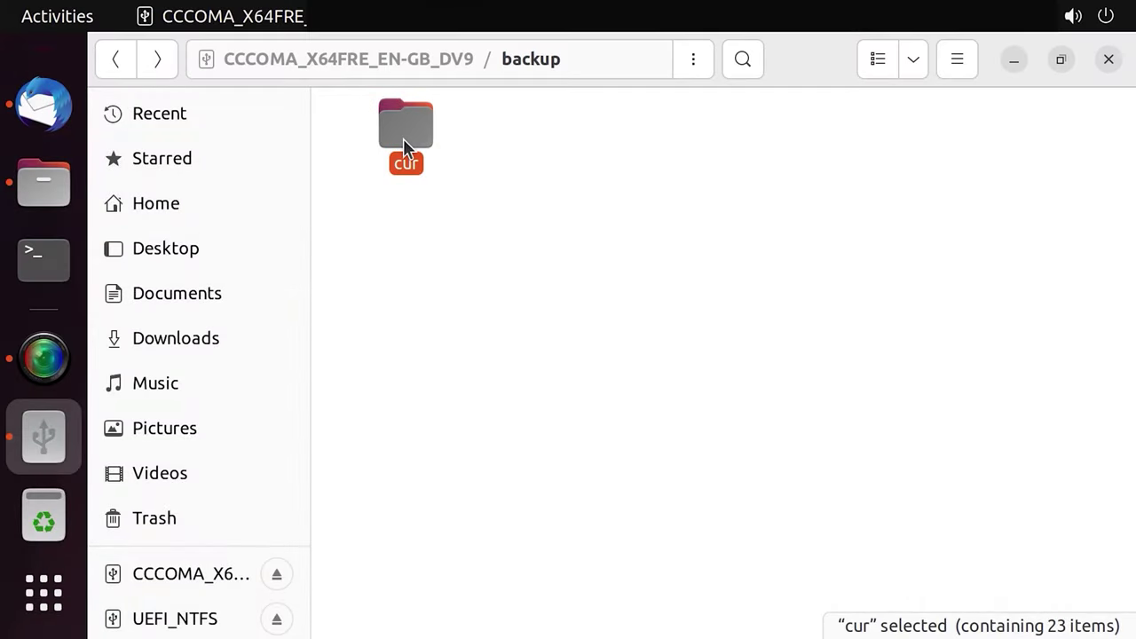
Batch-rename all message files in the backup cur folder, replacing the text "_2,S" with nothing.
double_click(403, 140)
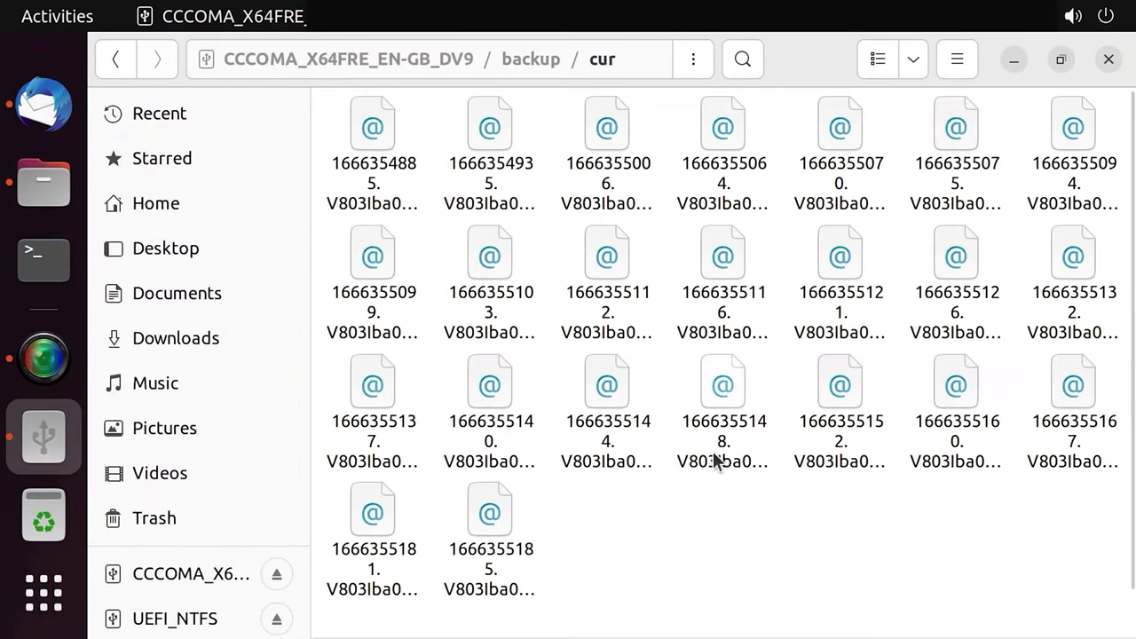
left_click(751, 508)
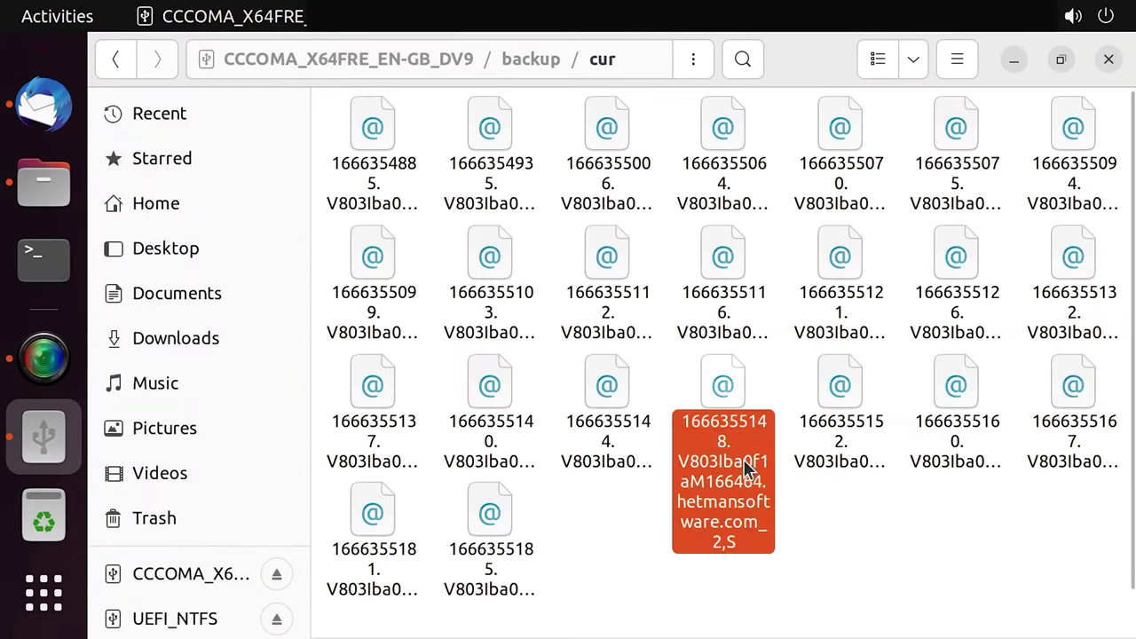
key("ctrl+a")
right_click(735, 533)
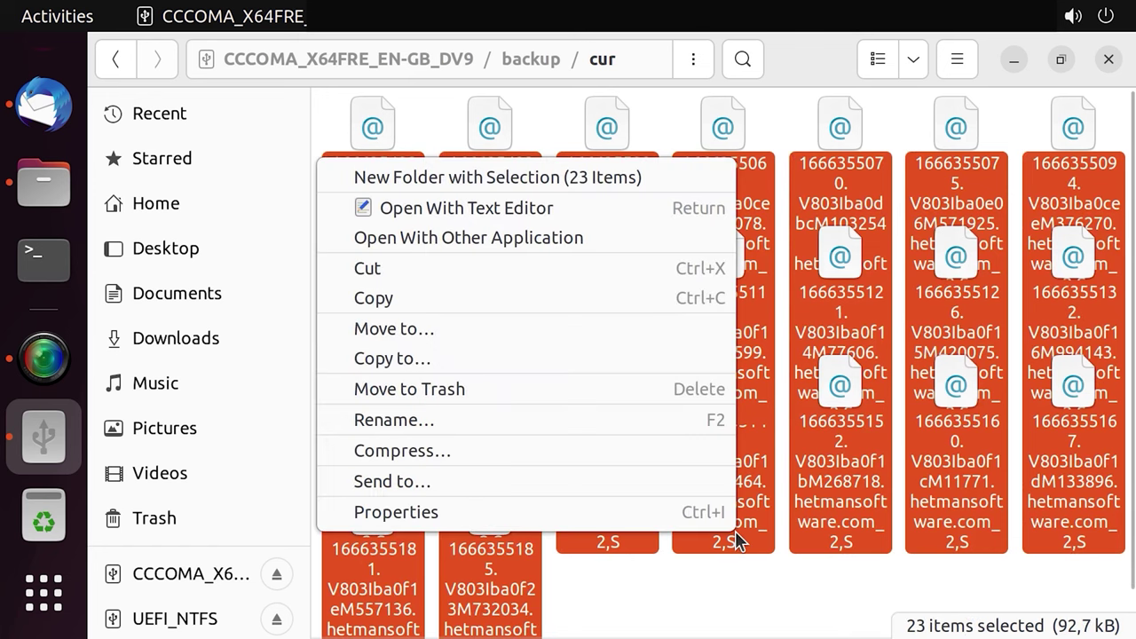
left_click(417, 424)
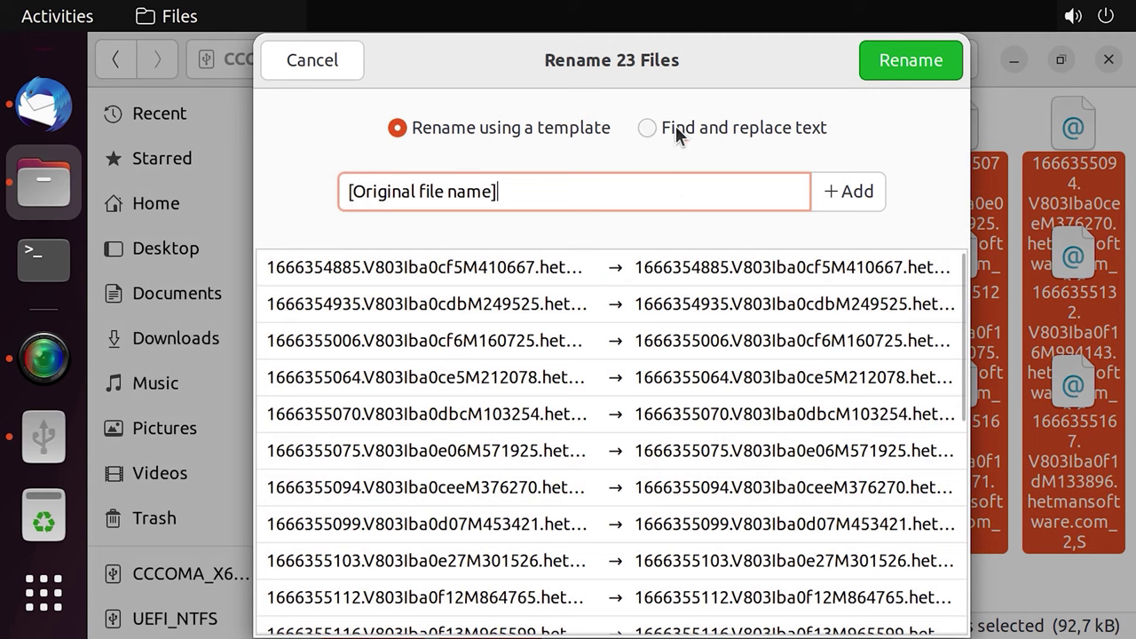
left_click(676, 133)
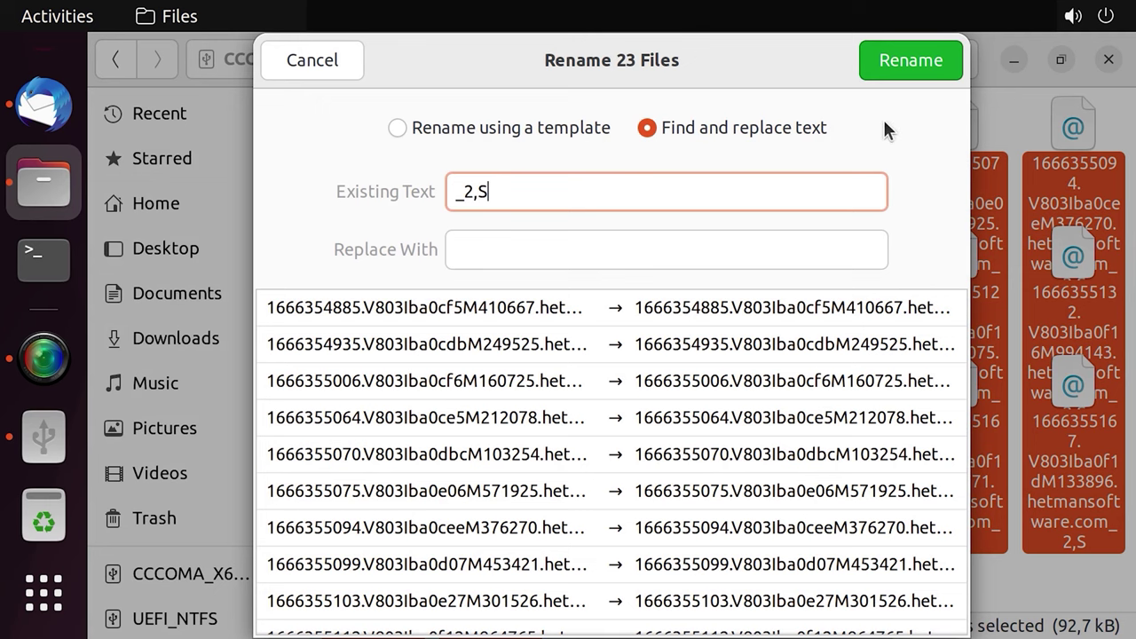
left_click(914, 69)
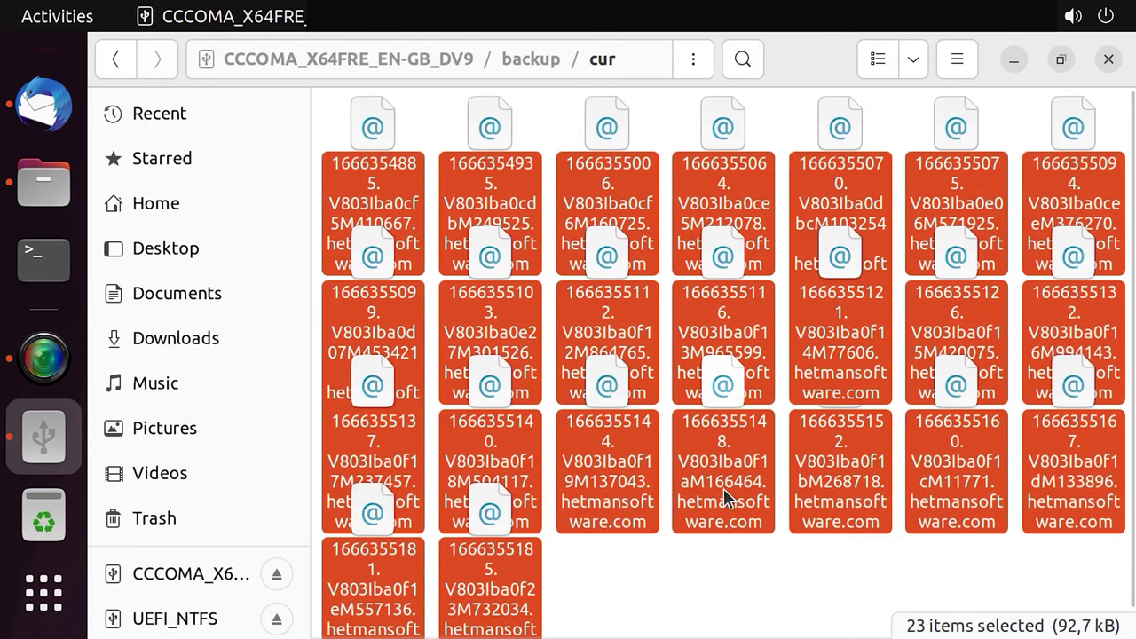
Copy all renamed message files from the backup cur folder into /home/demo/Maildir/new.
left_click(726, 495)
key("ctrl+a")
right_click(709, 461)
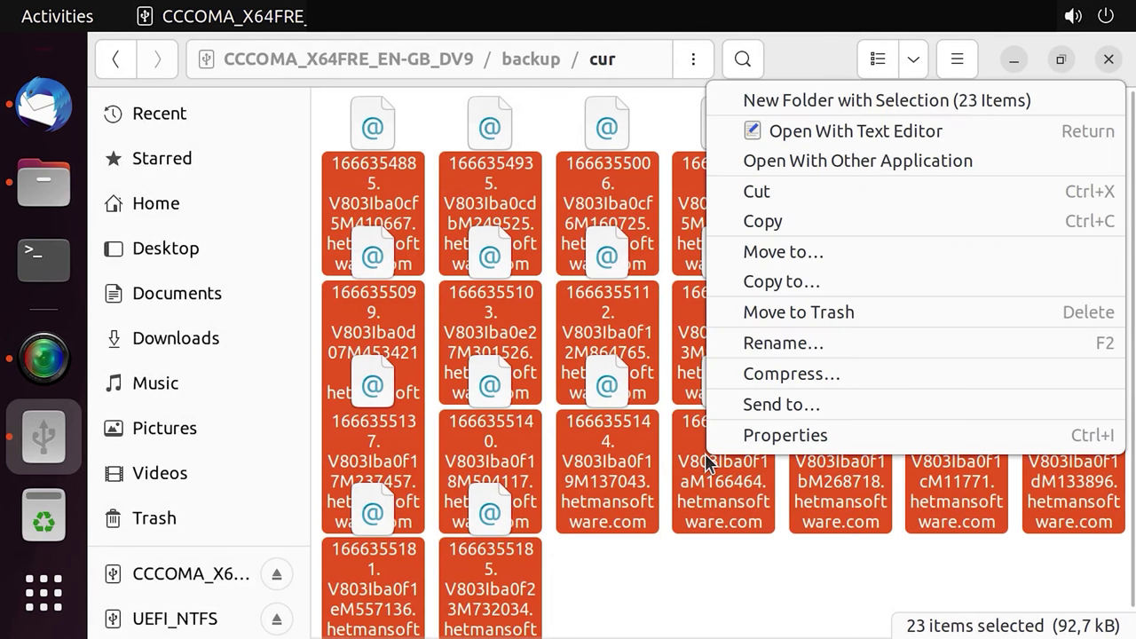
left_click(792, 230)
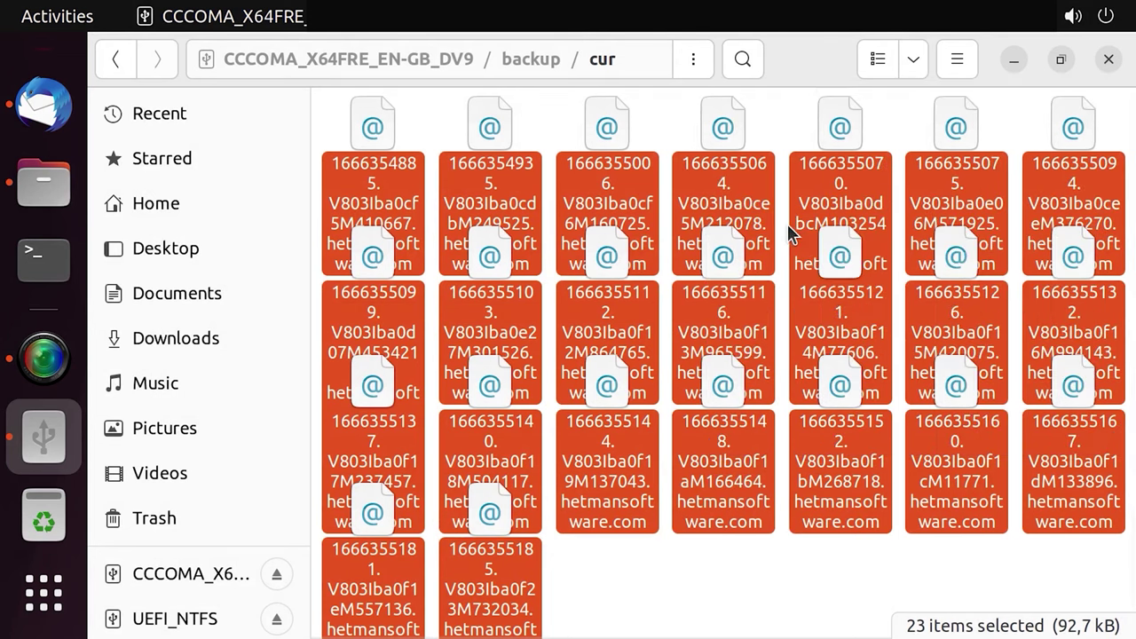
left_click(44, 182)
double_click(485, 133)
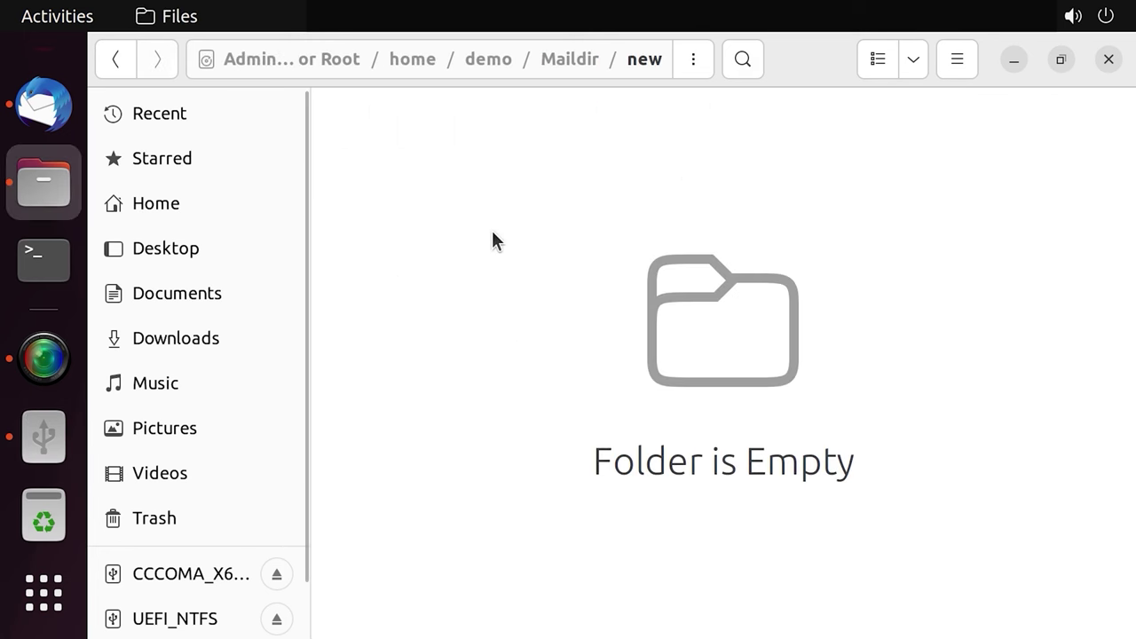
right_click(507, 266)
left_click(577, 340)
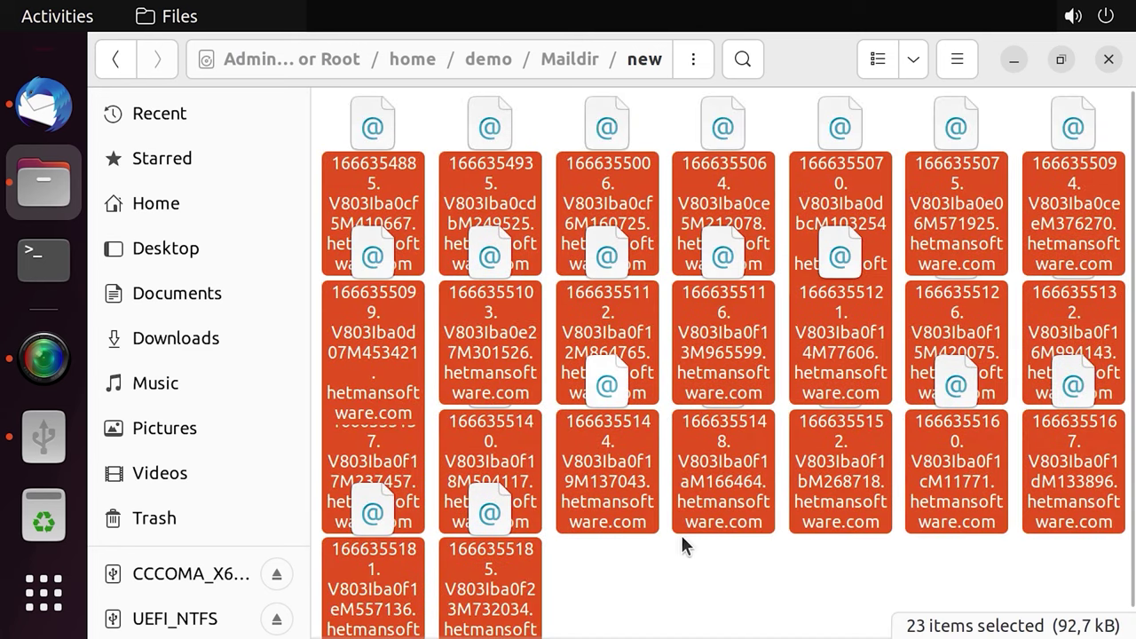
Switch to Thunderbird, get new messages for the Inbox, and view several of the restored messages, including "Re: 20".
left_click(44, 105)
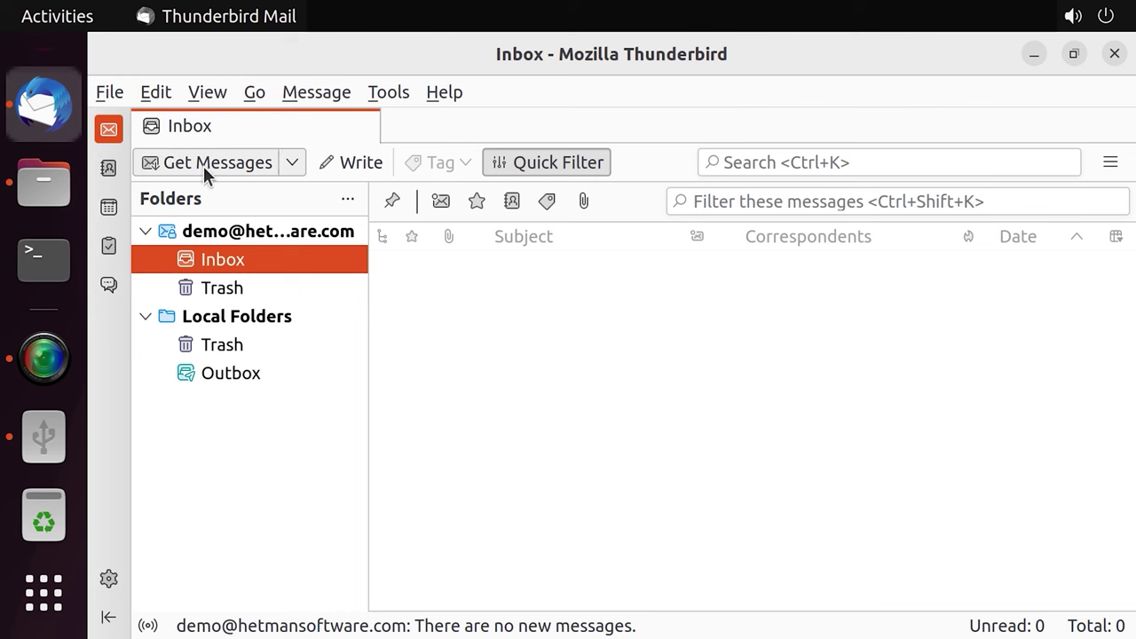
left_click(254, 168)
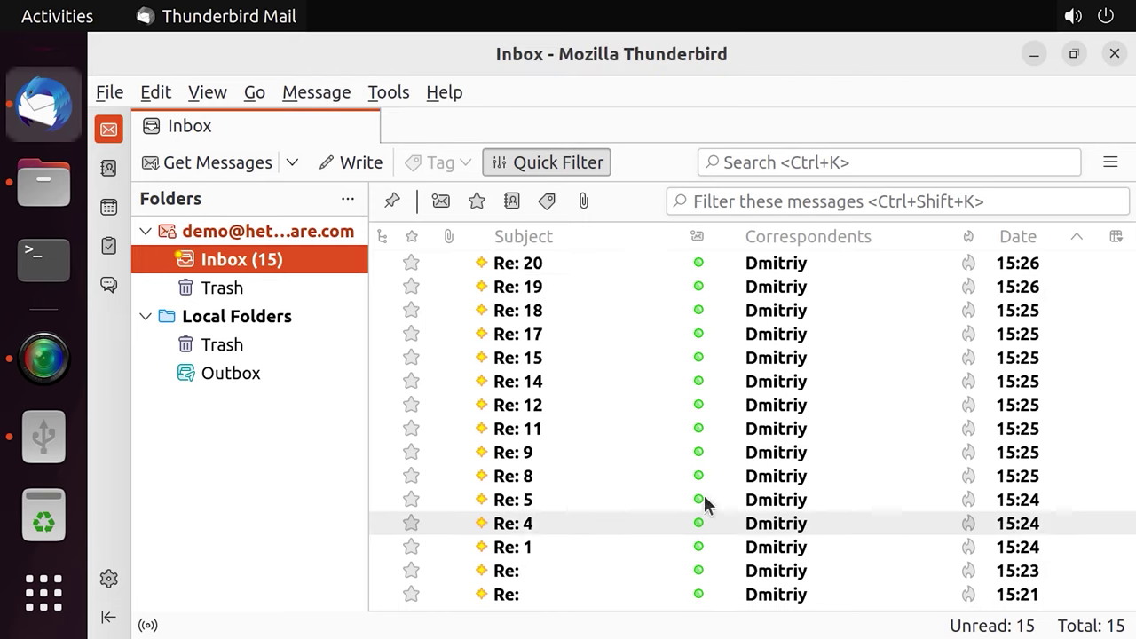
left_click(543, 266)
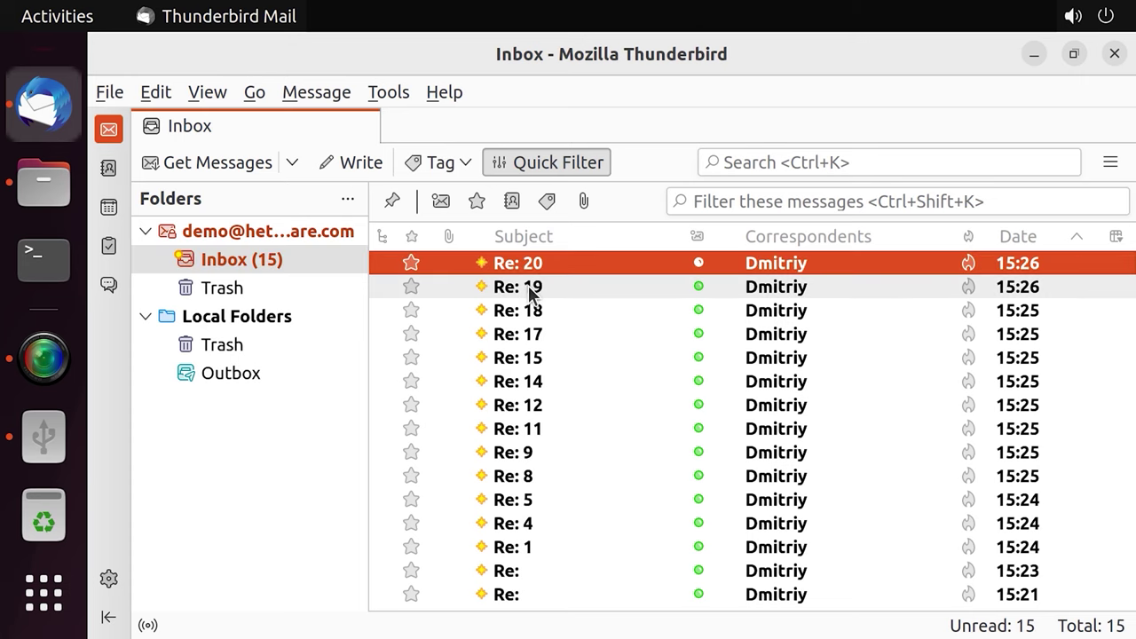
left_click(530, 287)
left_click(529, 311)
double_click(524, 262)
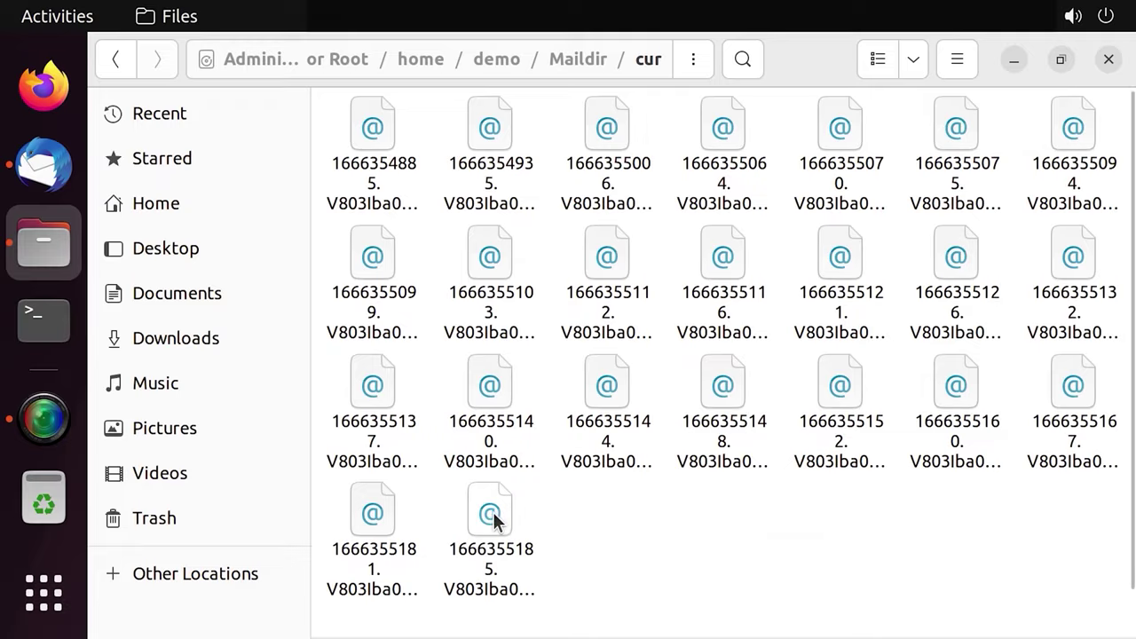
Open the last message file in Maildir/cur with Text Editor, authenticating with the account password.
right_click(493, 520)
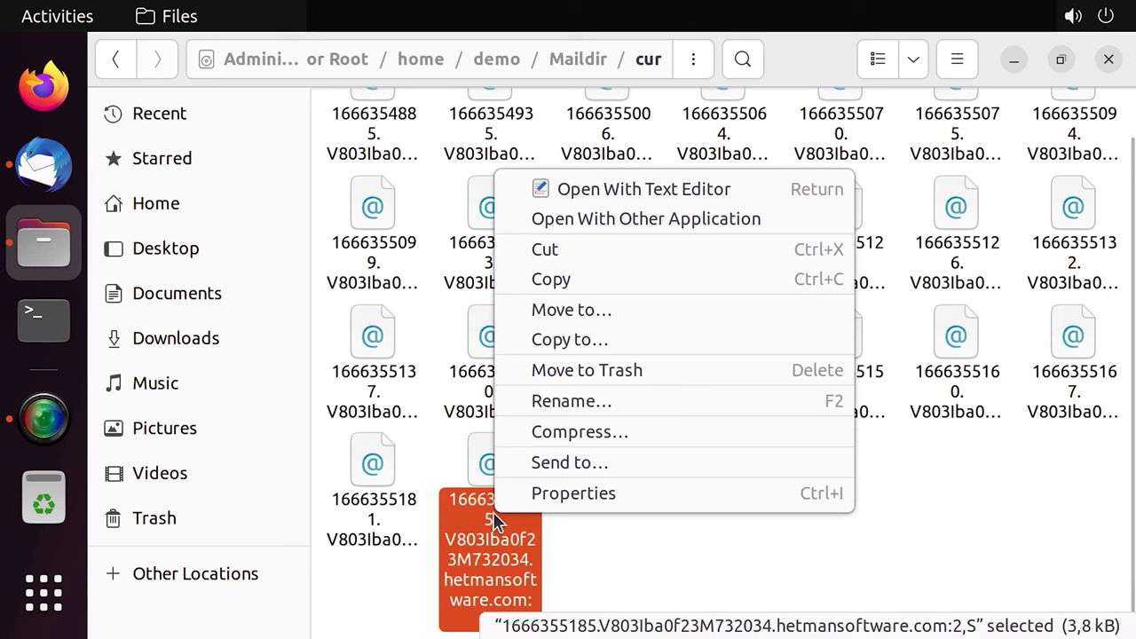
left_click(657, 193)
type("******")
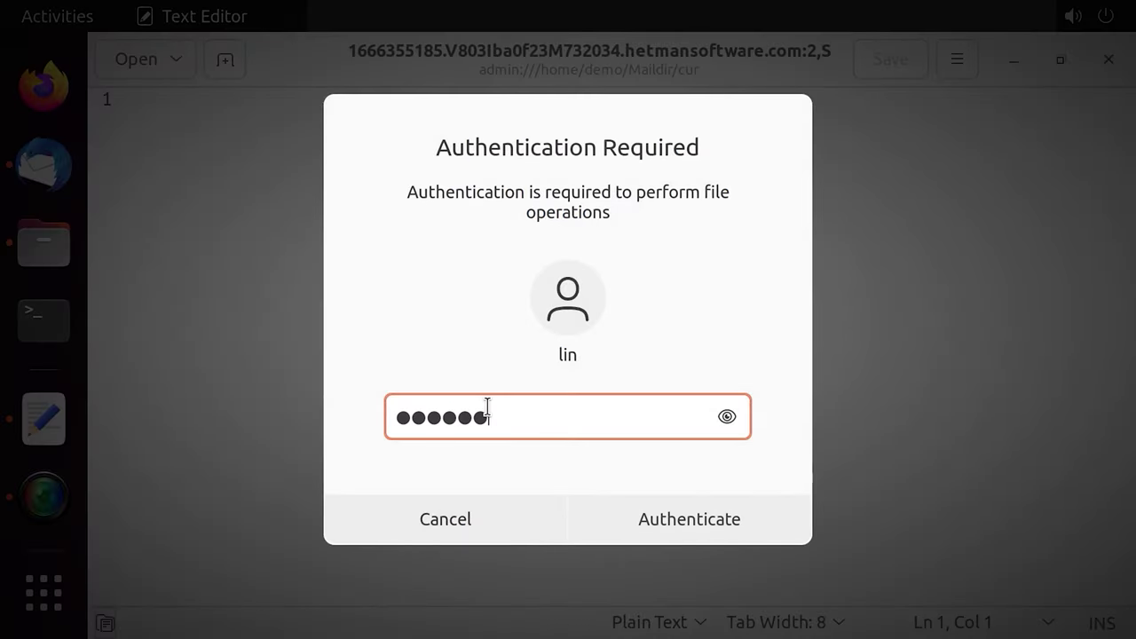
key("Return")
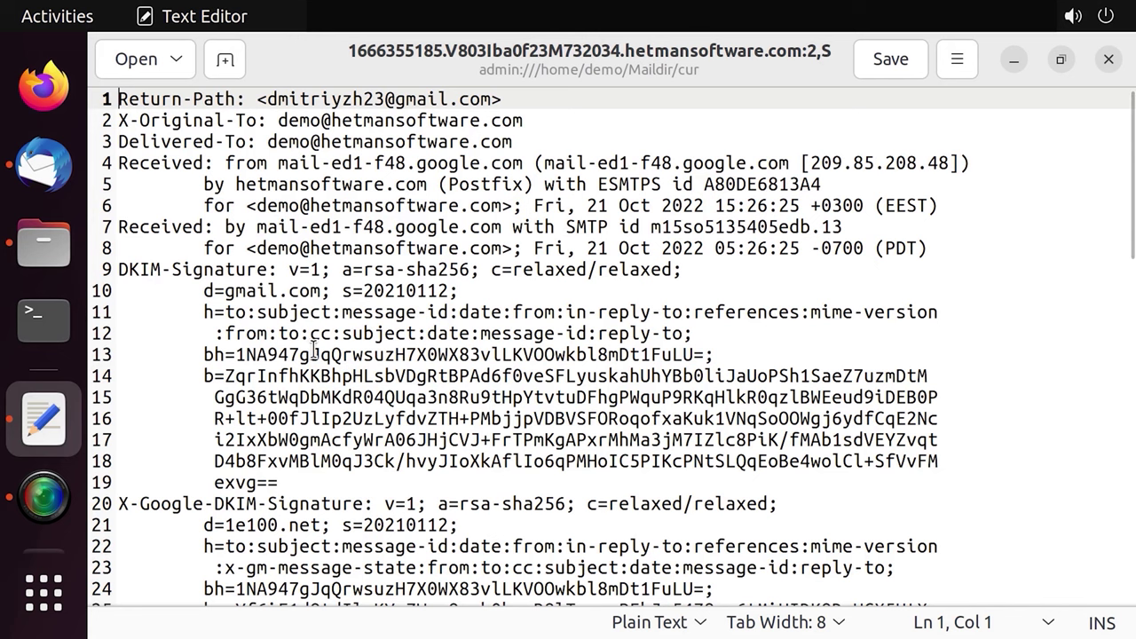
Read through the message file's headers and body, and highlight the sender address in the Return-Path line.
scroll(313, 349, "down", 10)
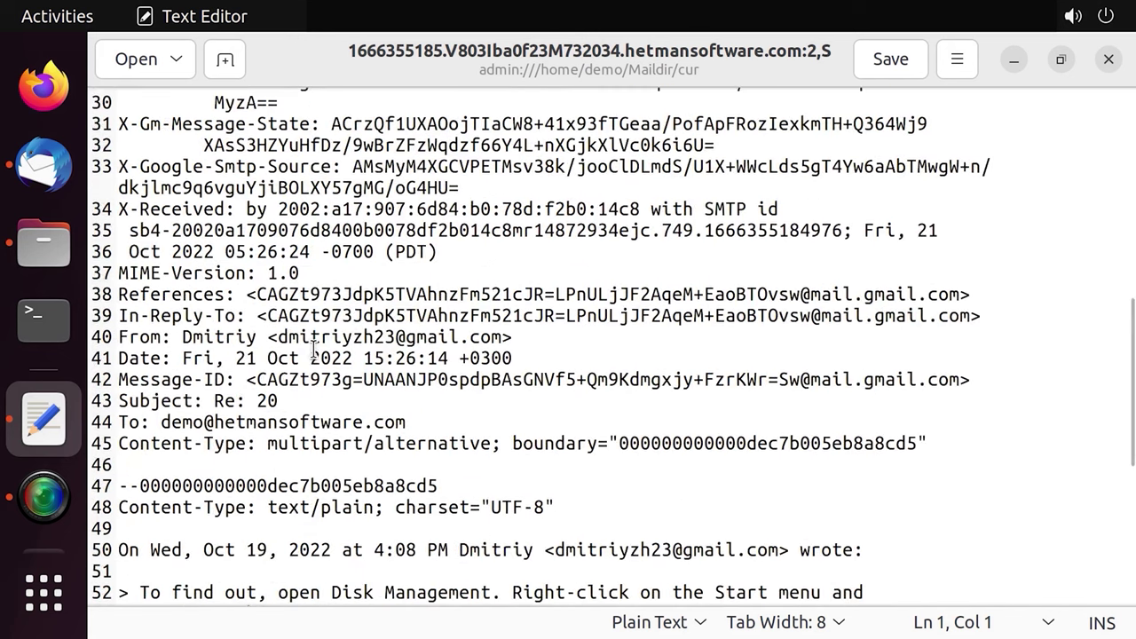
scroll(313, 348, "down", 4)
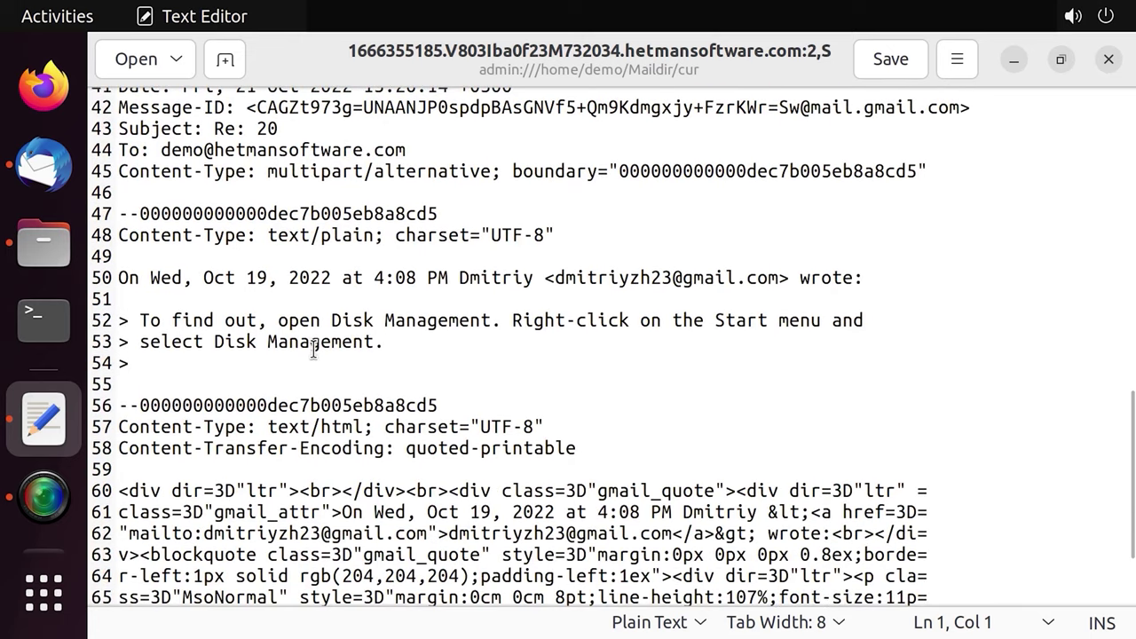
scroll(314, 349, "down", 2)
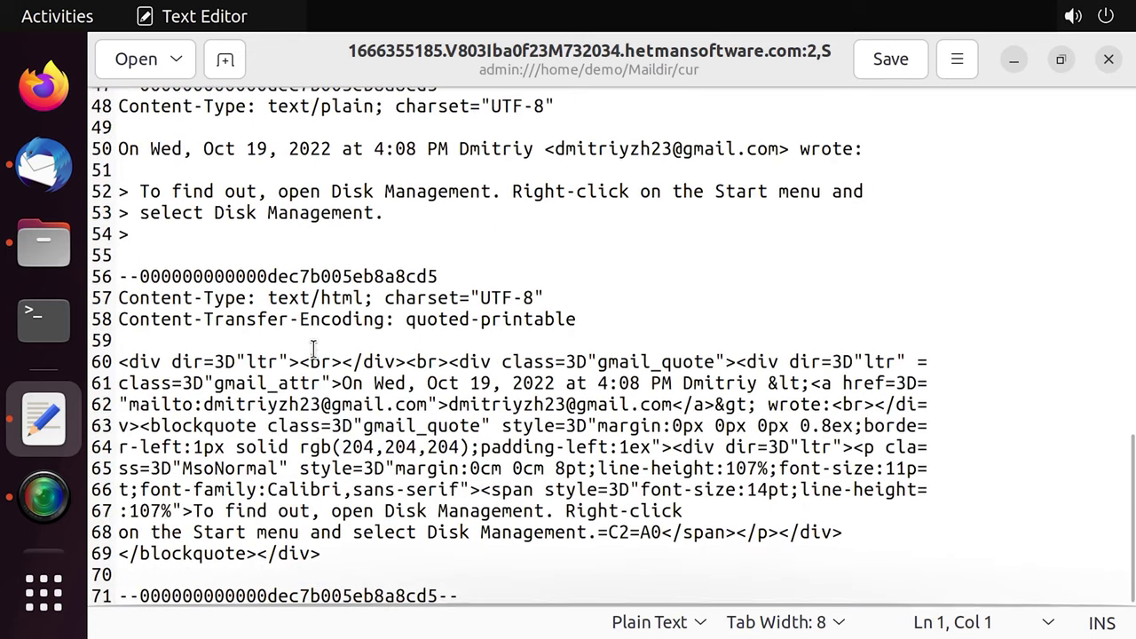
scroll(313, 348, "up", 14)
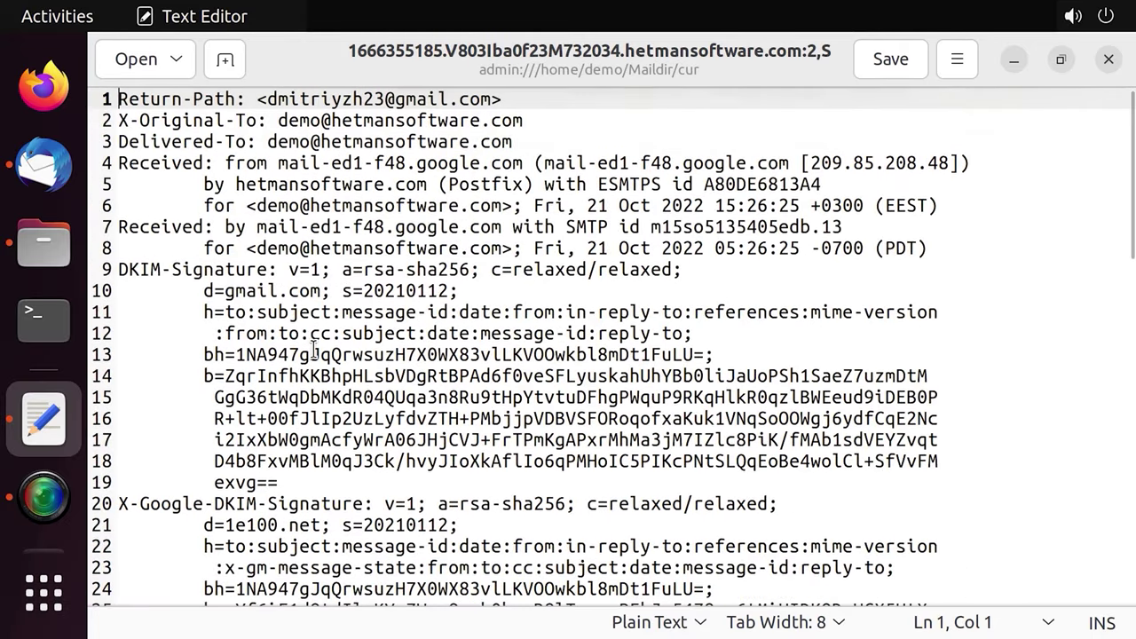
left_click_drag(503, 99, 273, 100)
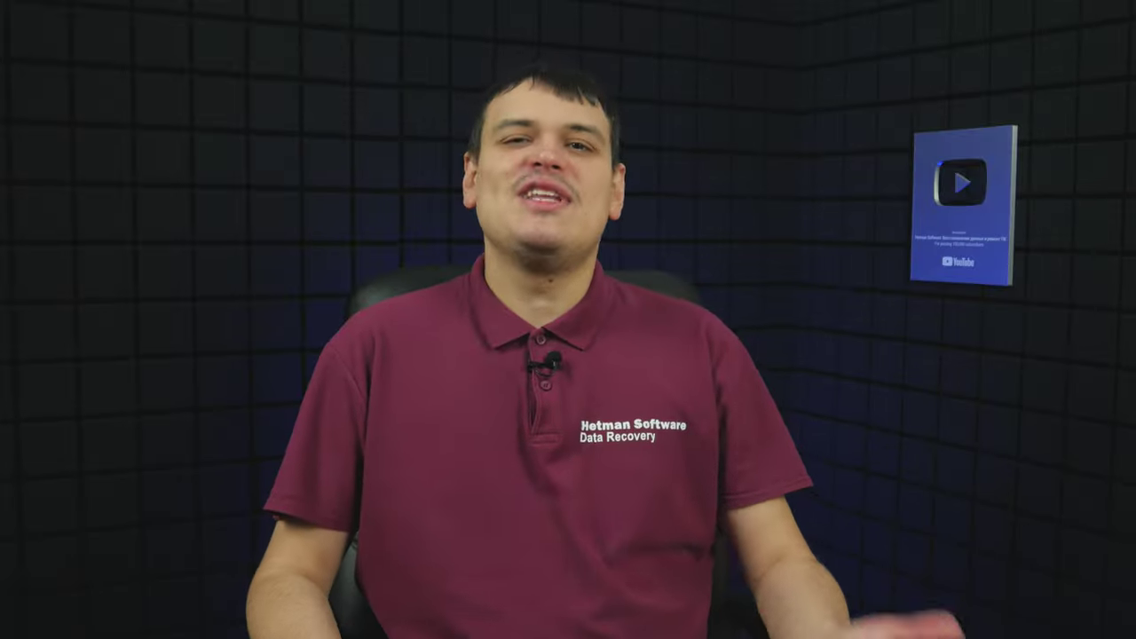